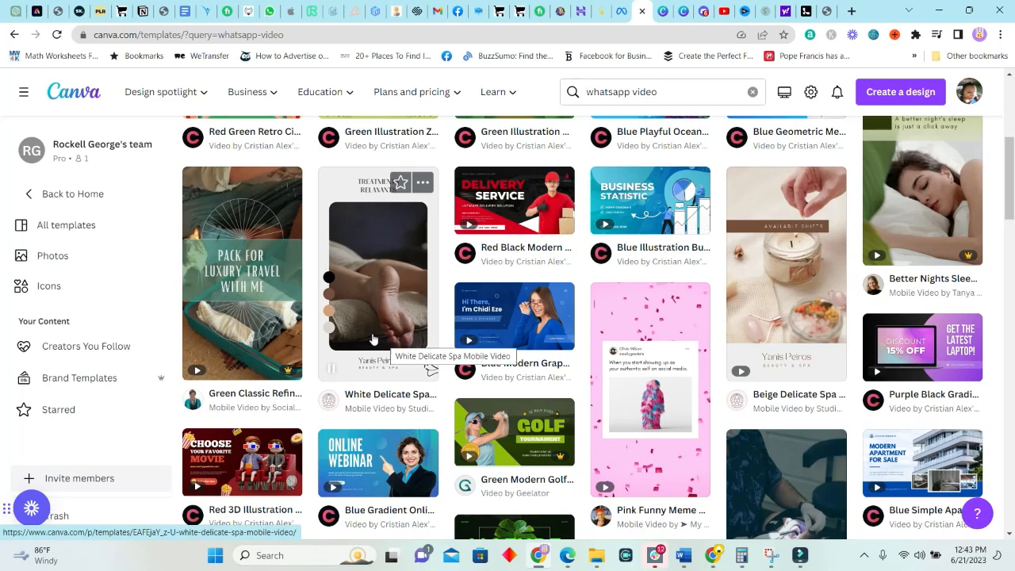
Start editing the Beige Delicate Spa Mobile Video template from the search results
mouse_move(248, 304)
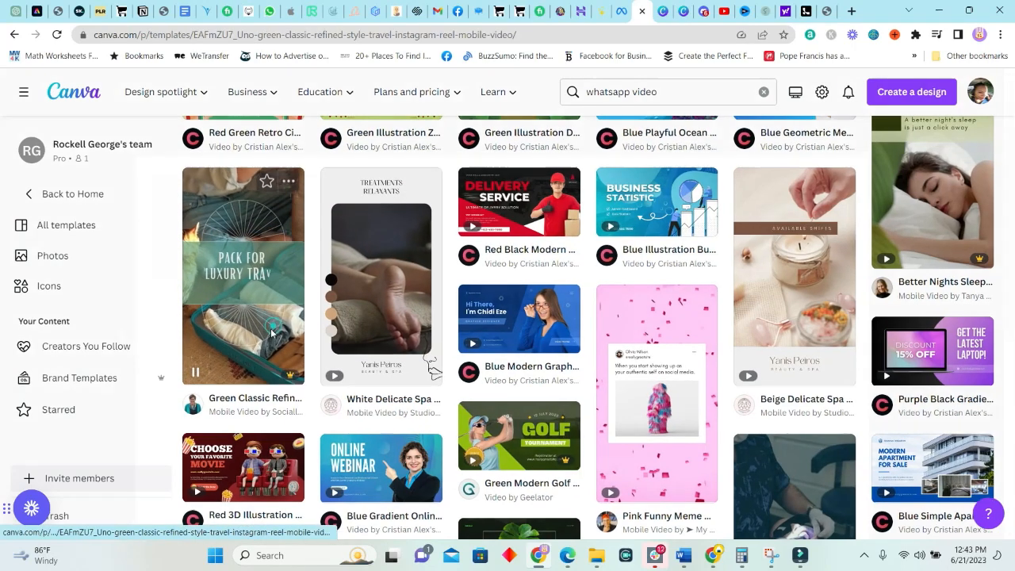
click(789, 196)
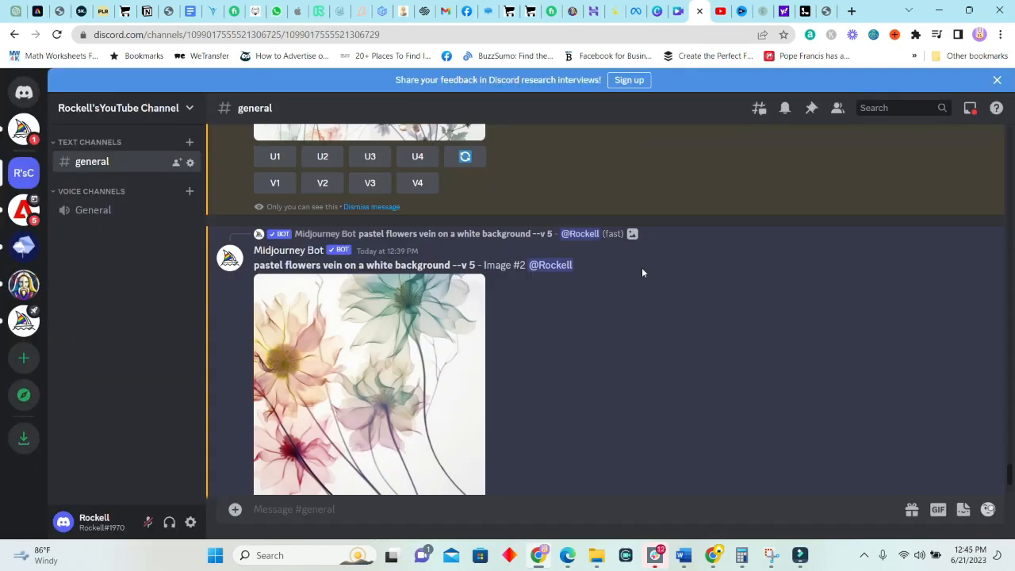
Browse the Midjourney pastel-flower results in Discord, then return to the Canva template
scroll(673, 286, up, 3)
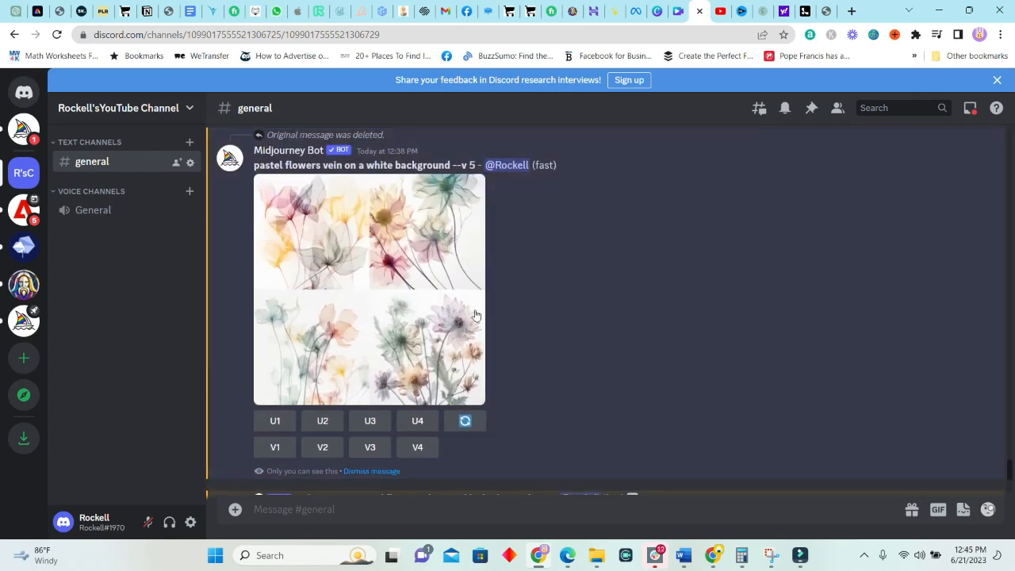
scroll(475, 316, down, 5)
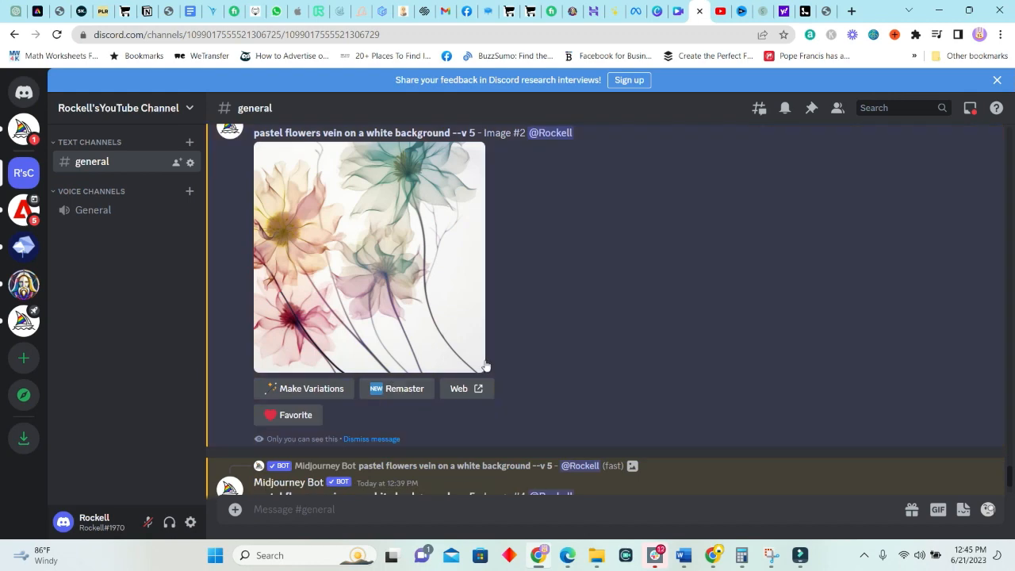
scroll(485, 365, down, 5)
scroll(446, 353, up, 5)
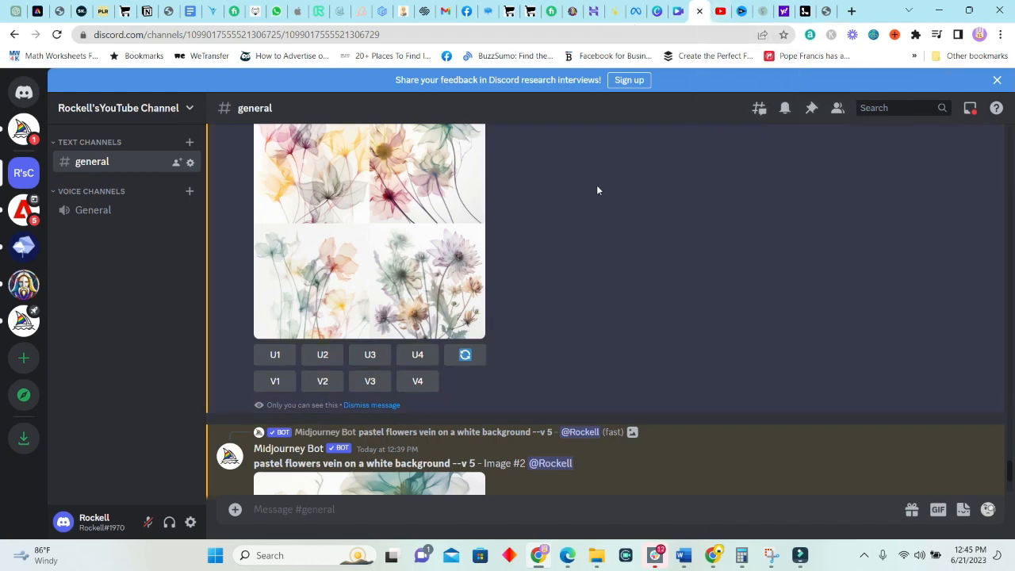
scroll(310, 288, down, 5)
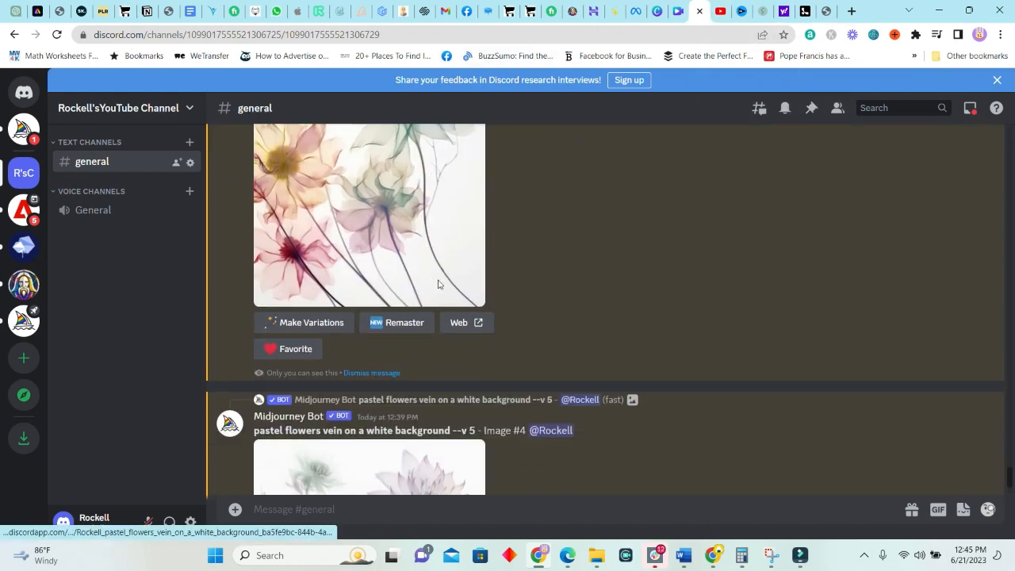
click(673, 12)
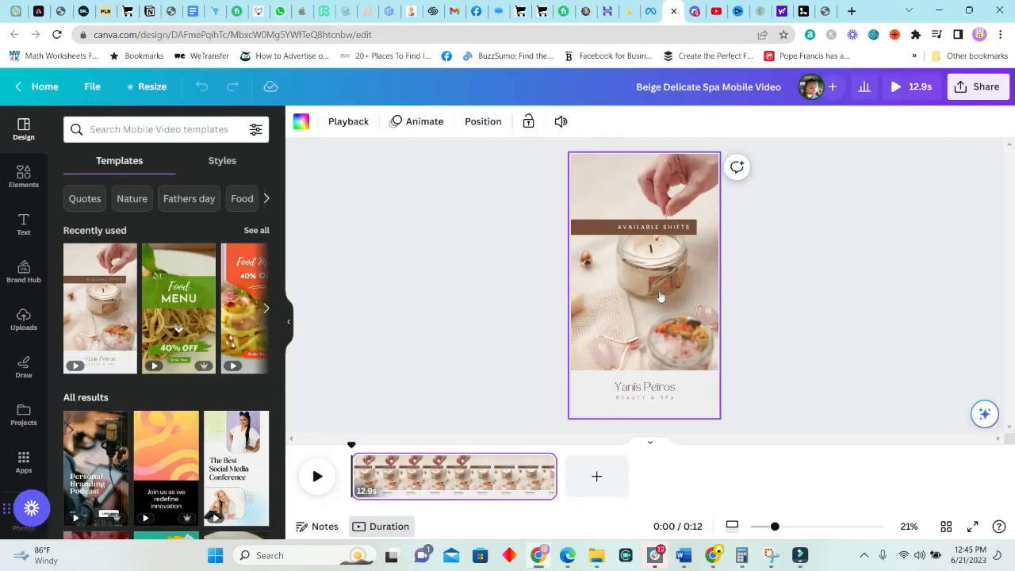
Select and play the spa template's background video, then move to LeiaPix Converter
click(660, 297)
click(648, 298)
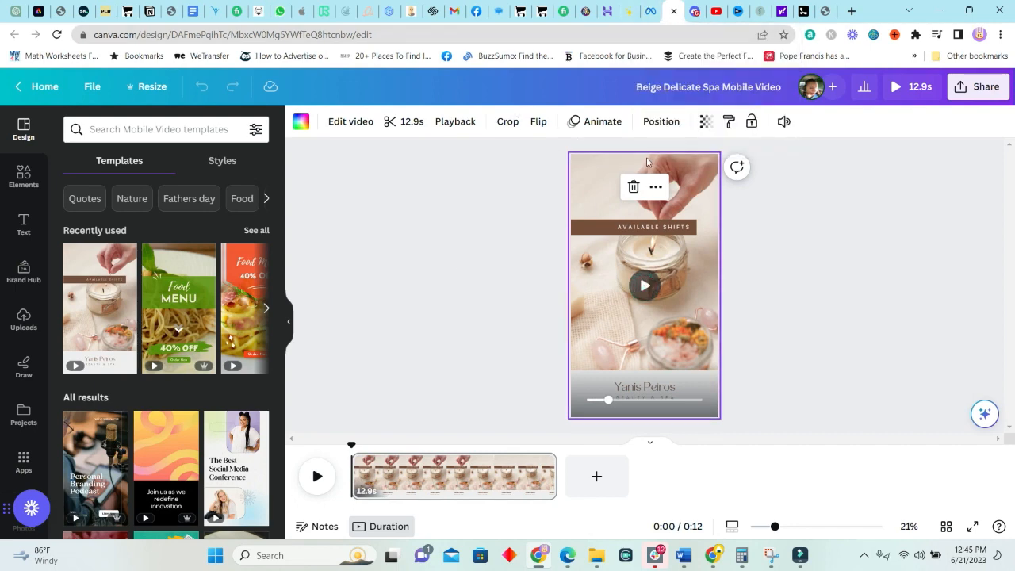
click(803, 12)
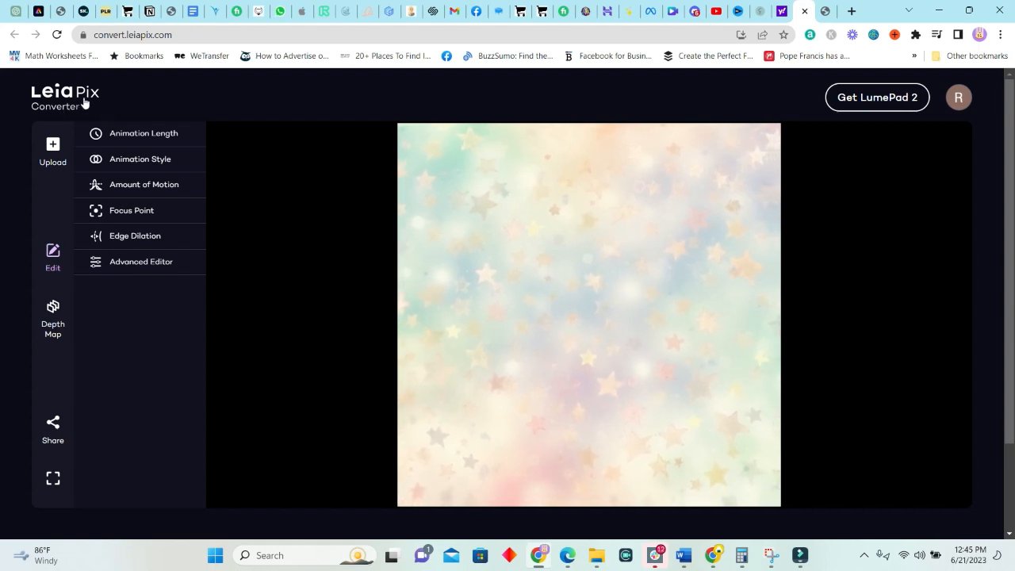
Set a 6-second animation length and upload the pastel flower PNG to replace the star image
click(142, 133)
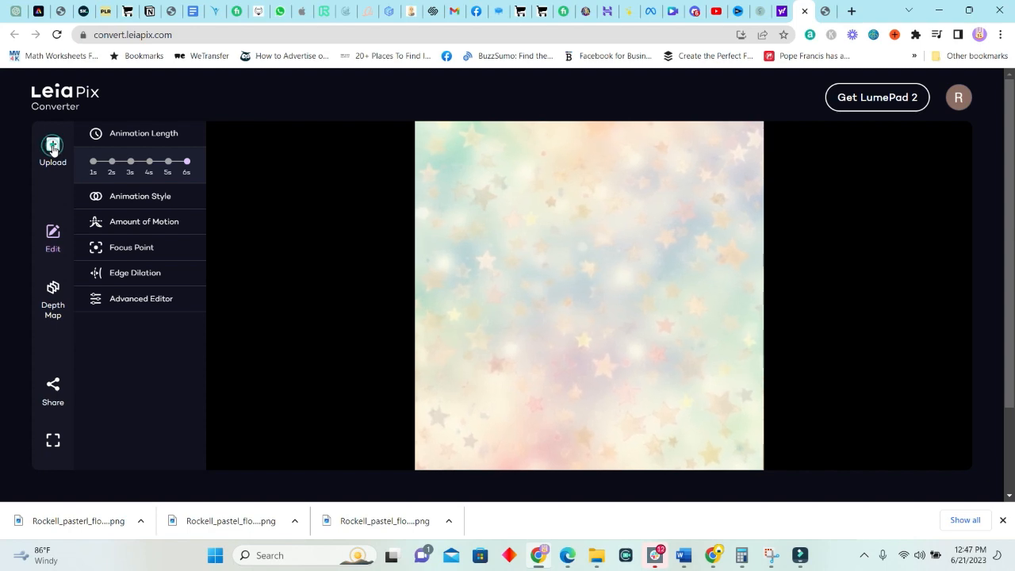
click(52, 155)
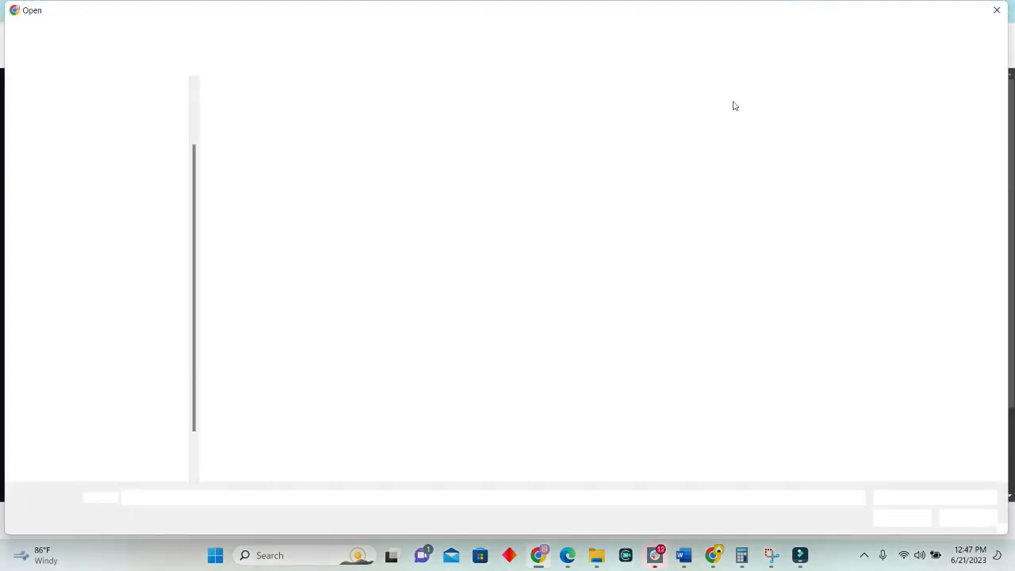
double_click(417, 216)
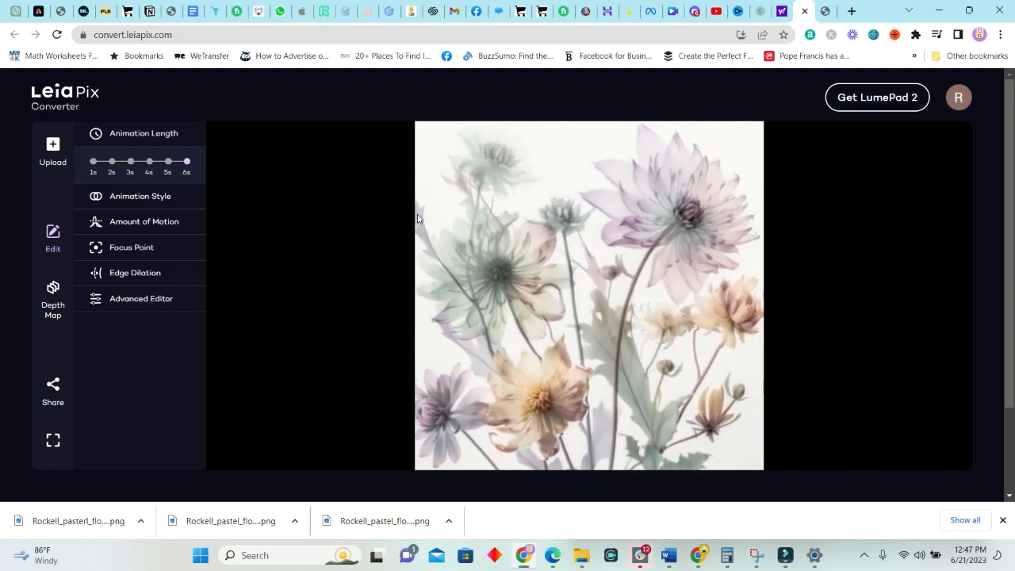
Apply the Wide Circle animation style to the flower image
click(136, 200)
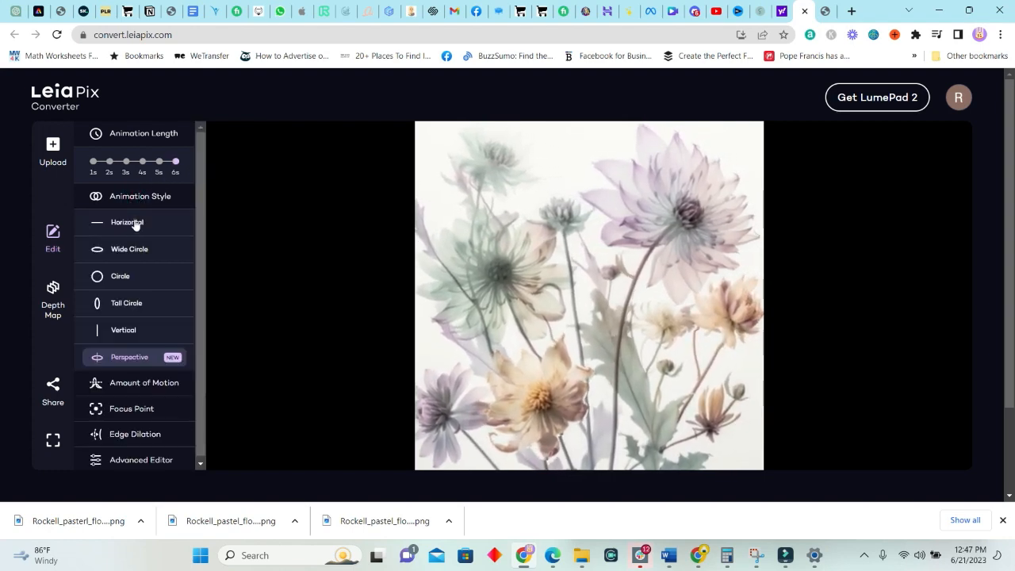
click(133, 222)
click(123, 252)
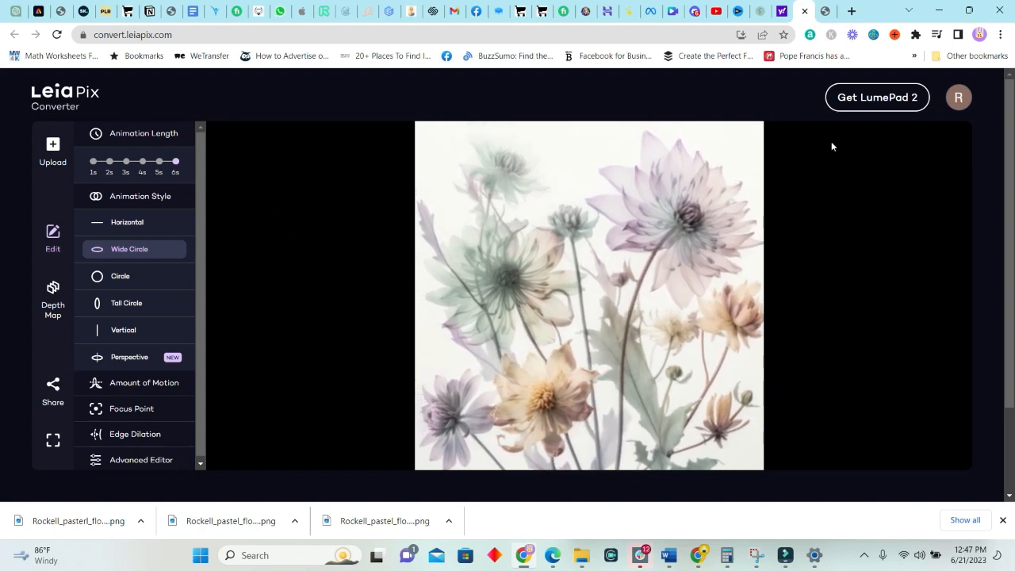
Save the flower animation as an MP4 file and return to Canva
click(99, 274)
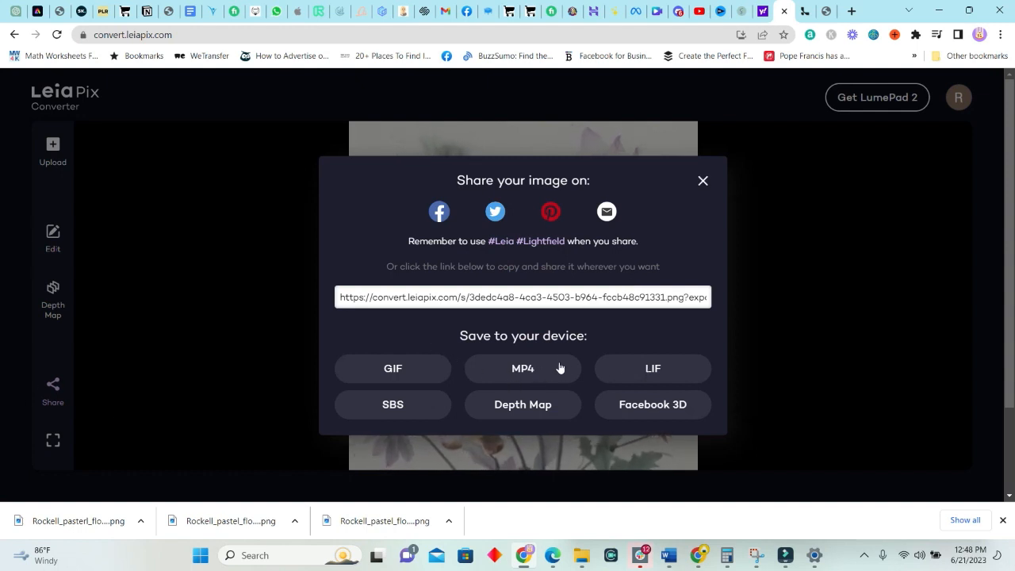
click(519, 368)
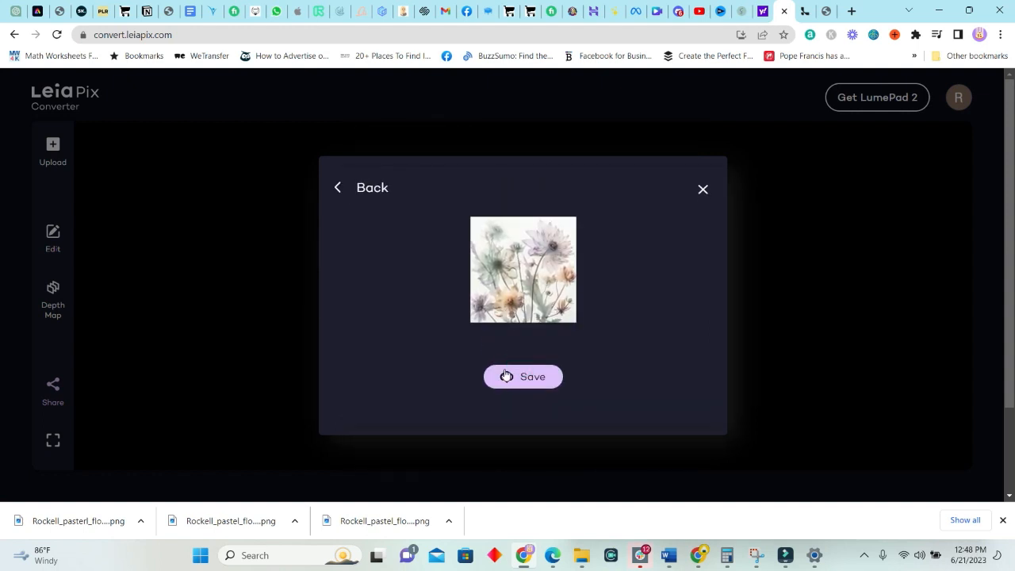
click(542, 377)
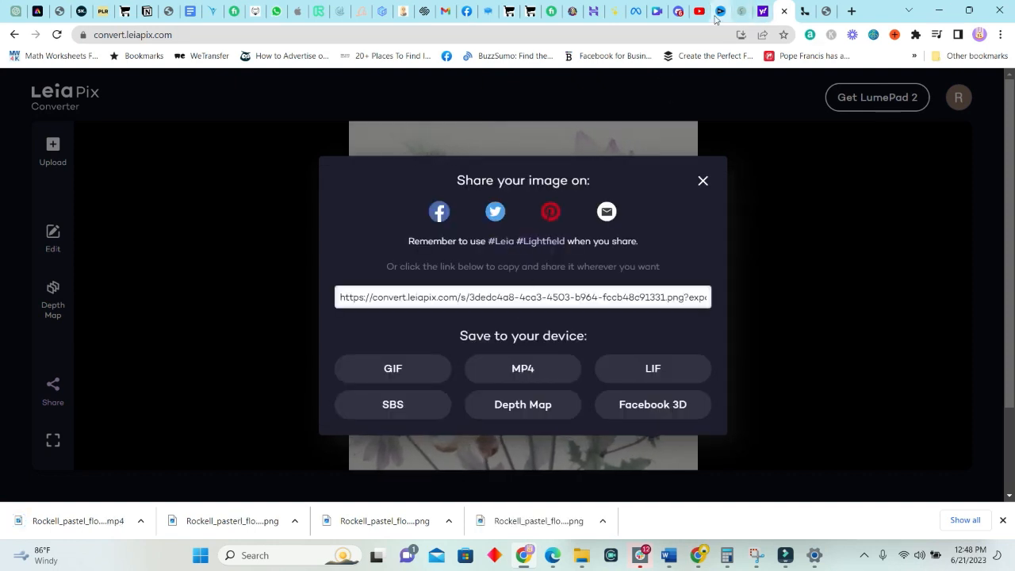
click(656, 11)
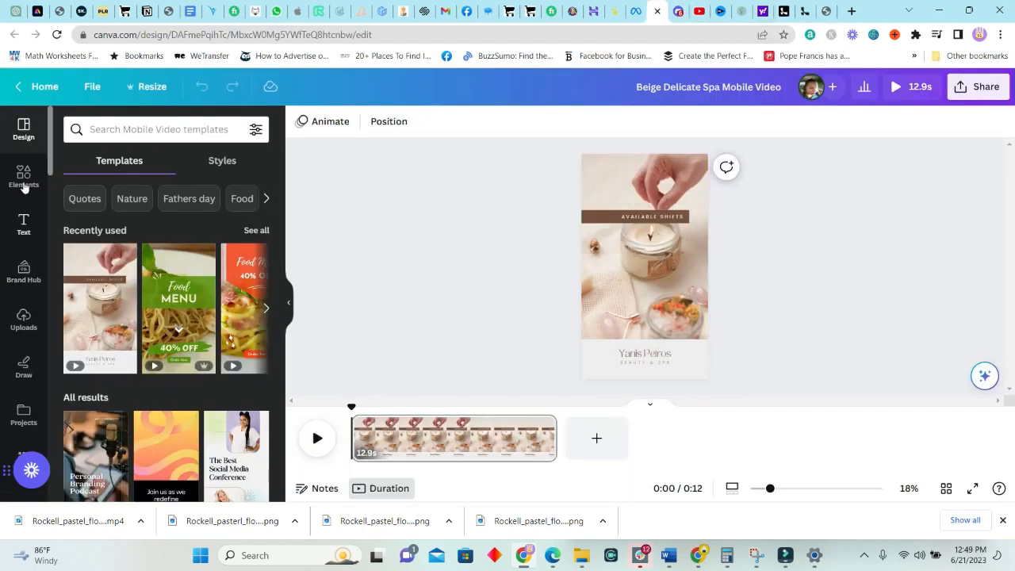
Upload the flower animation MP4 from Downloads and swap it in for the spa background video
click(24, 321)
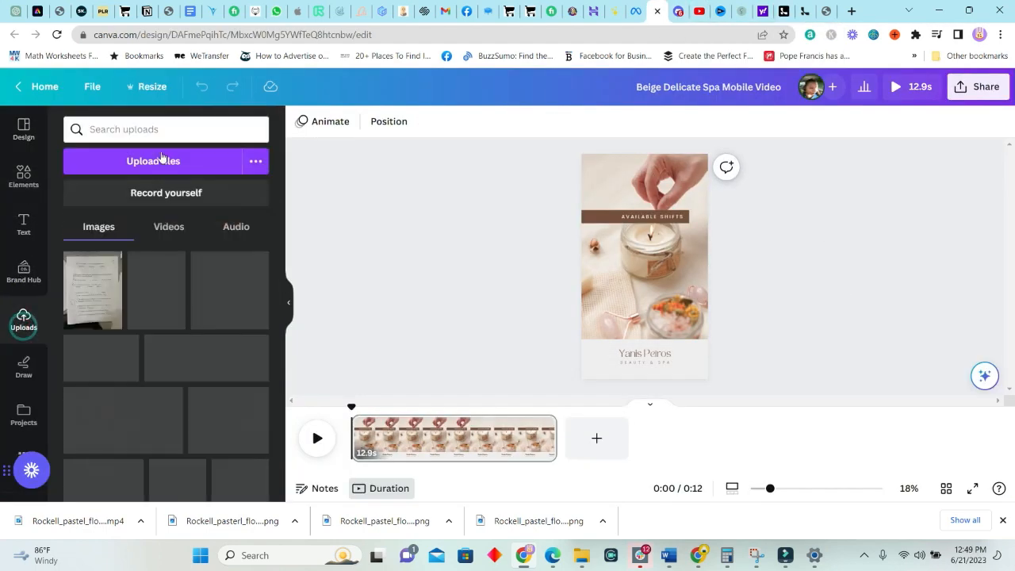
click(161, 161)
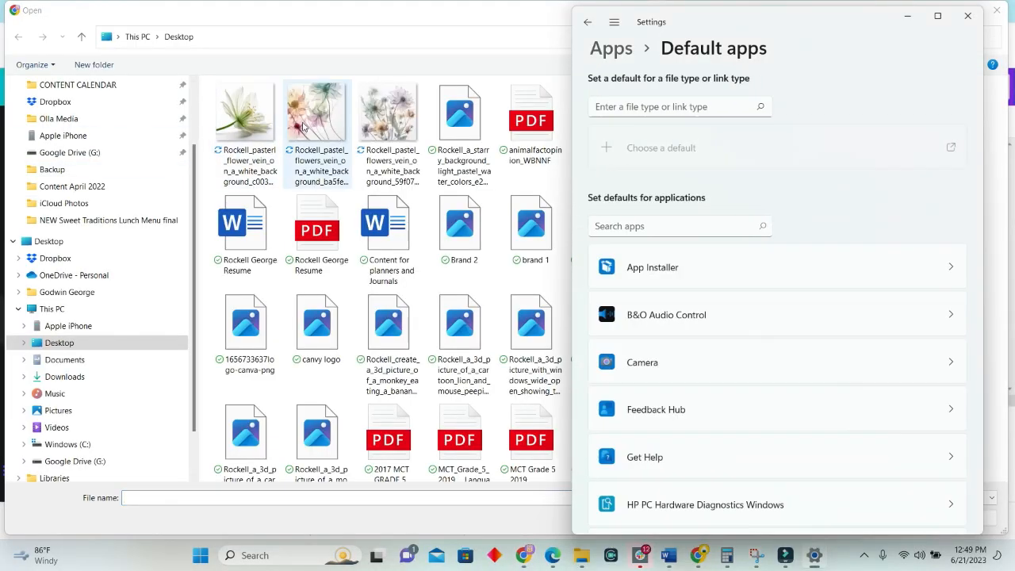
click(65, 377)
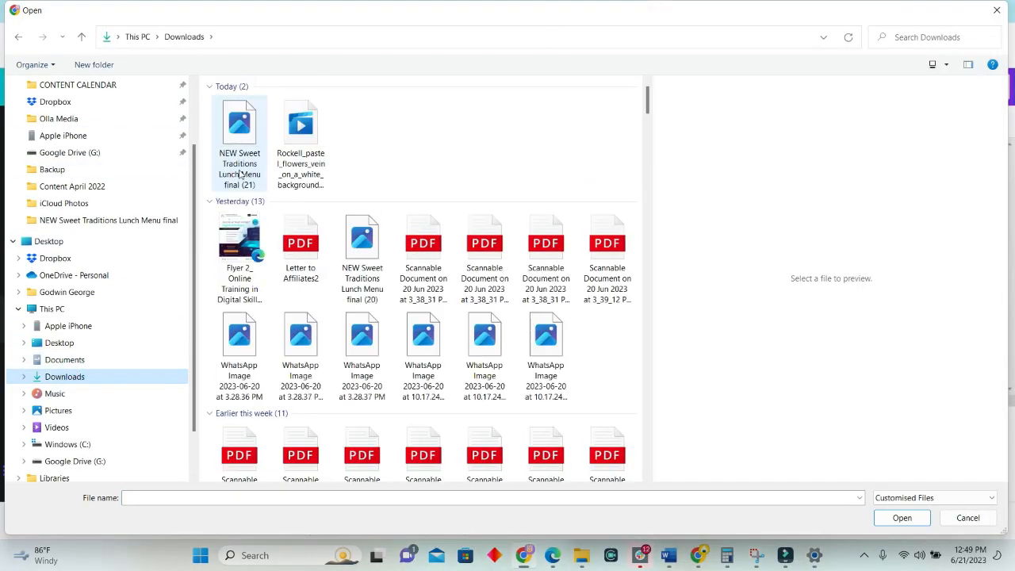
click(301, 134)
click(901, 516)
click(684, 283)
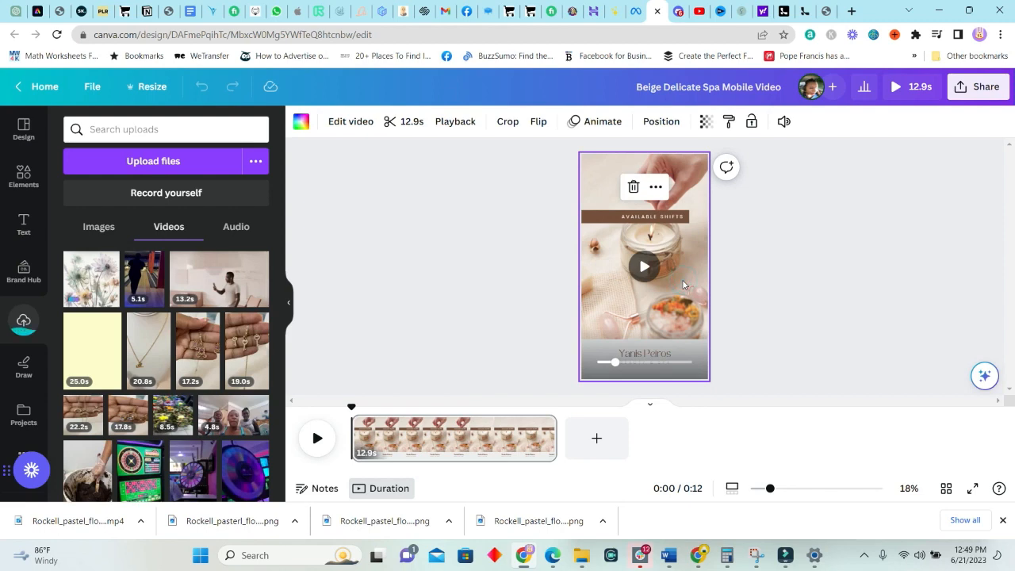
key(Delete)
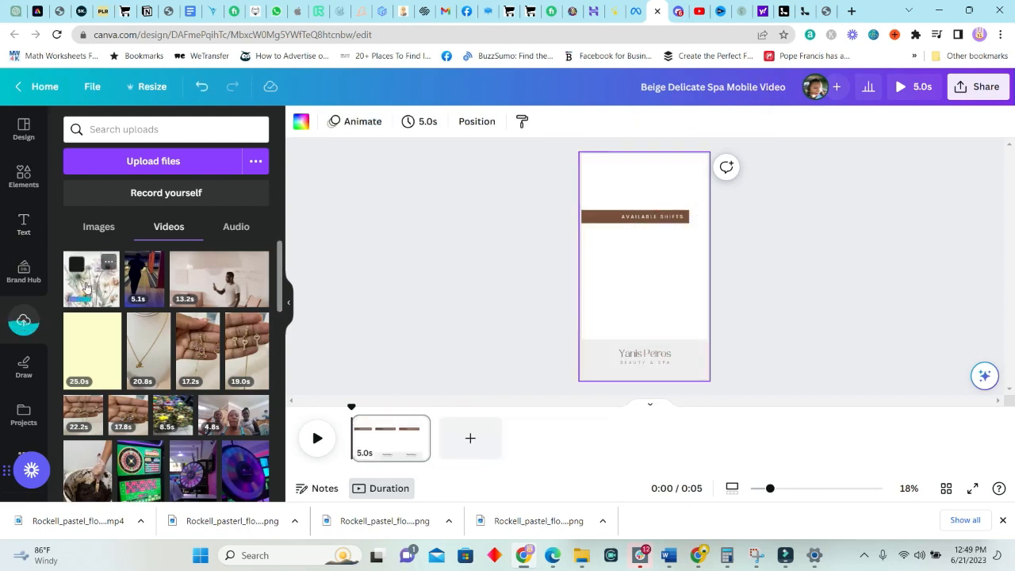
key(ctrl+z)
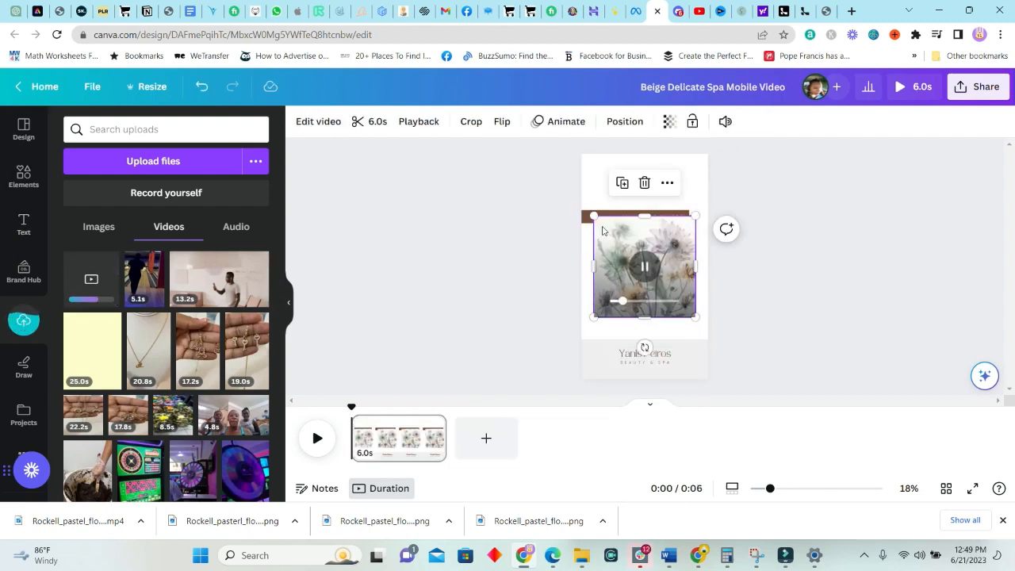
Stretch the flower video so it covers the whole page
drag(591, 214, 518, 140)
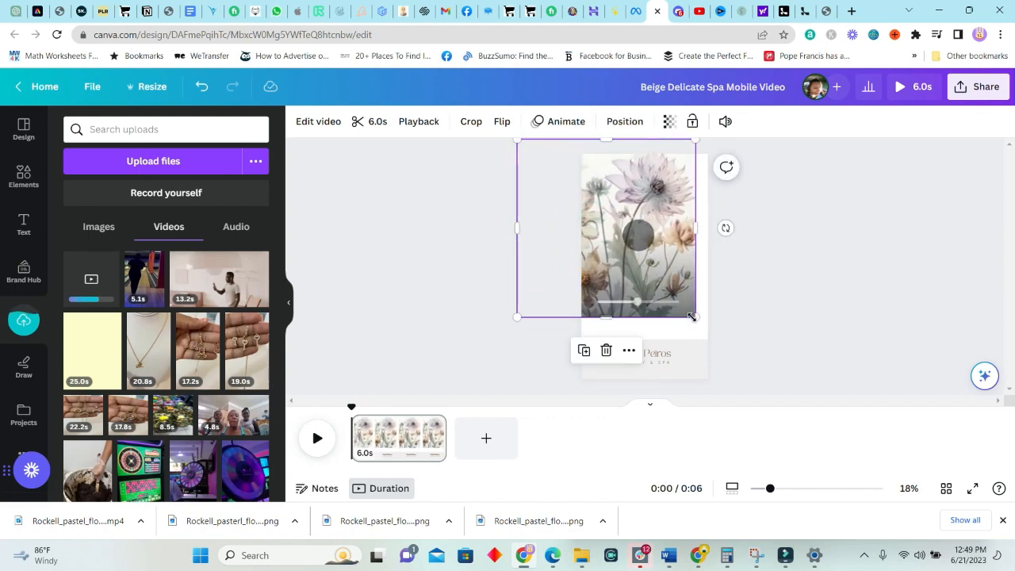
drag(697, 317, 736, 425)
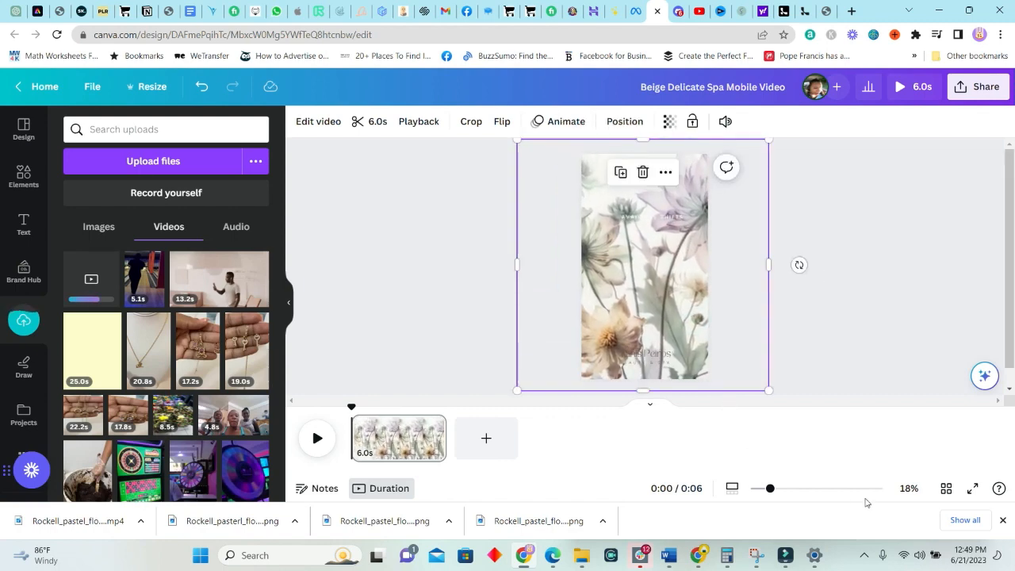
mouse_move(769, 490)
mouse_down()
mouse_move(785, 489)
mouse_move(771, 489)
mouse_up()
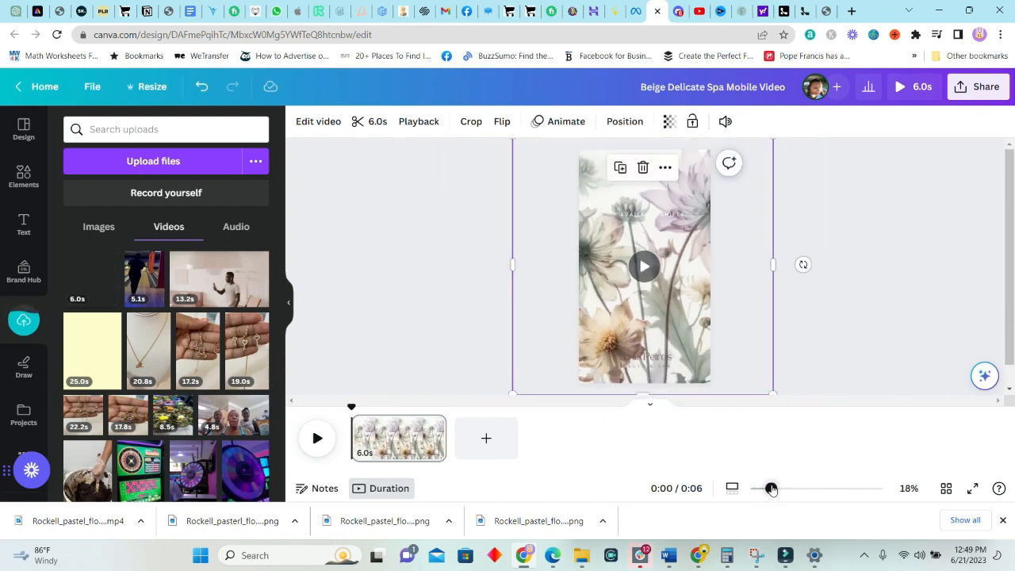
click(652, 407)
click(612, 238)
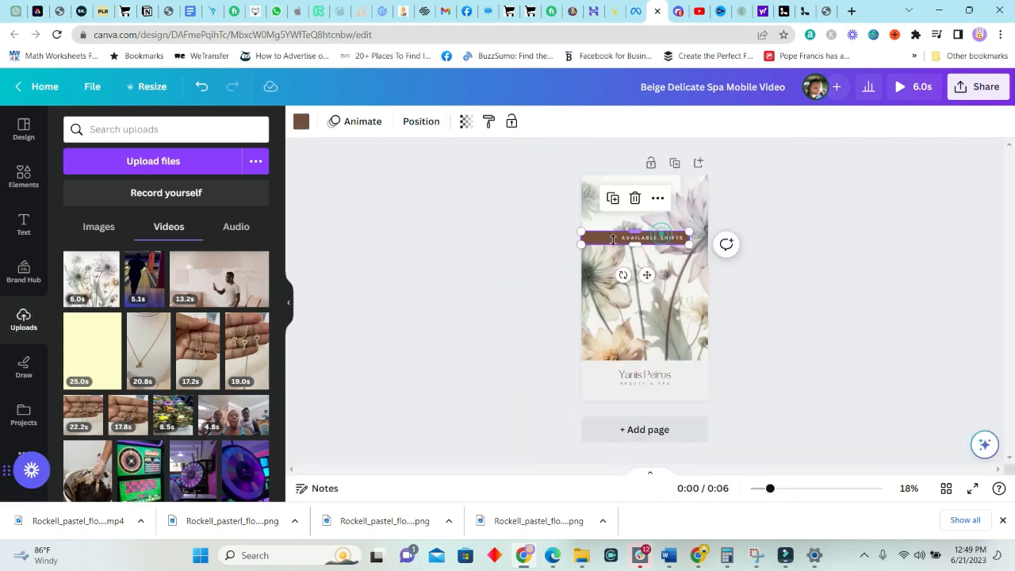
click(611, 237)
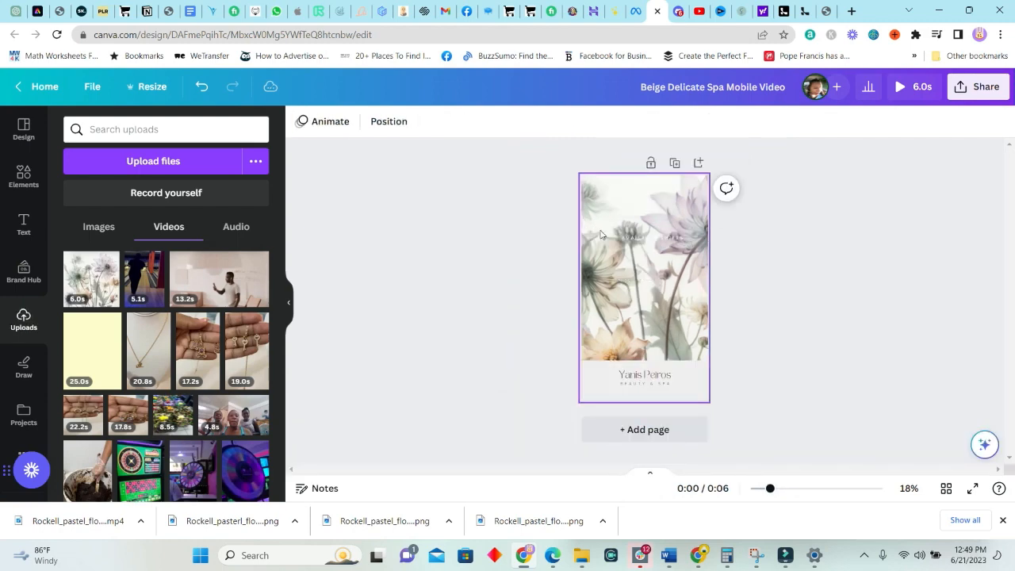
click(633, 241)
key(Delete)
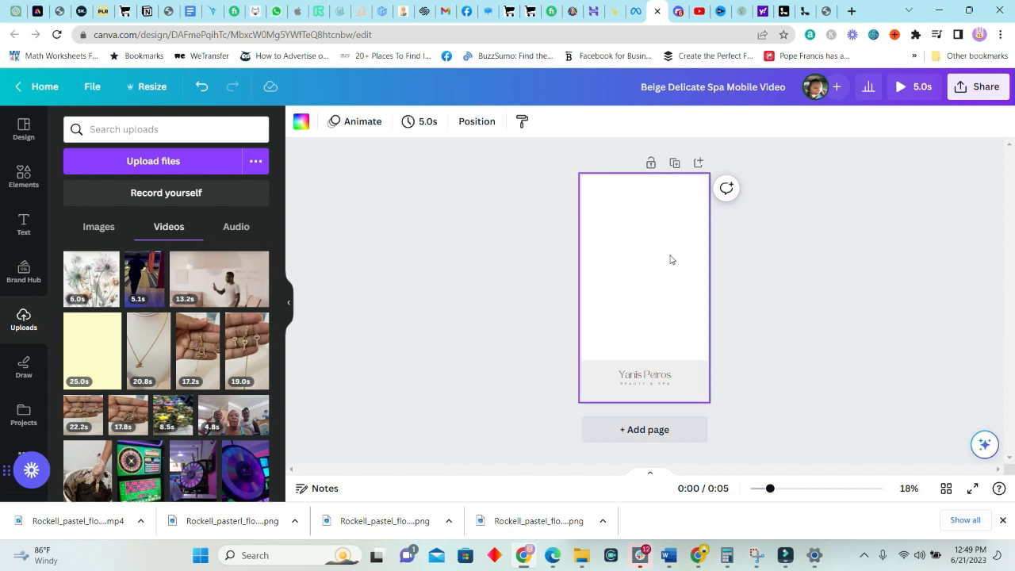
key(ctrl+z)
click(733, 321)
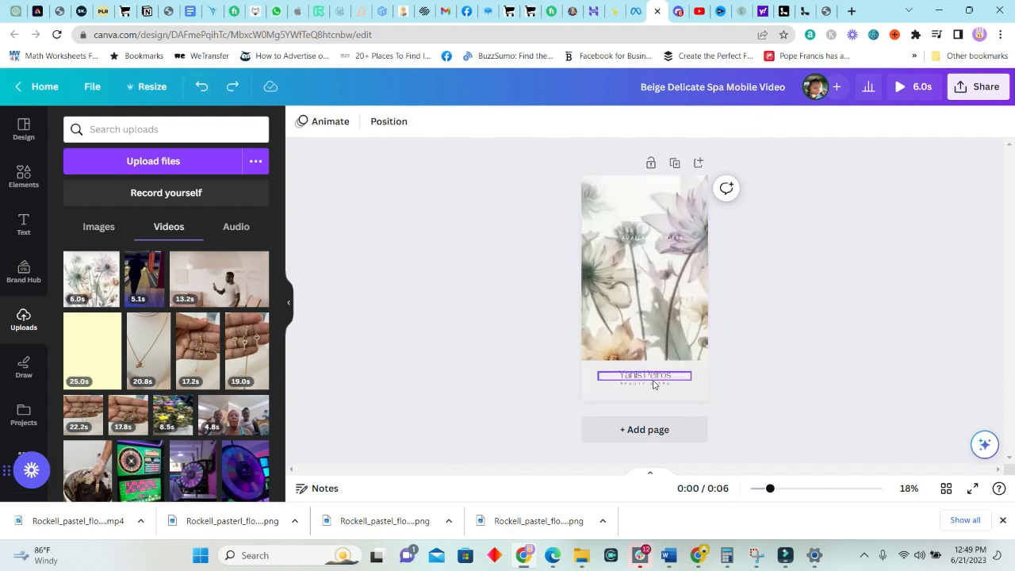
Set the flower video's transparency to 62 and preview the playback
click(649, 285)
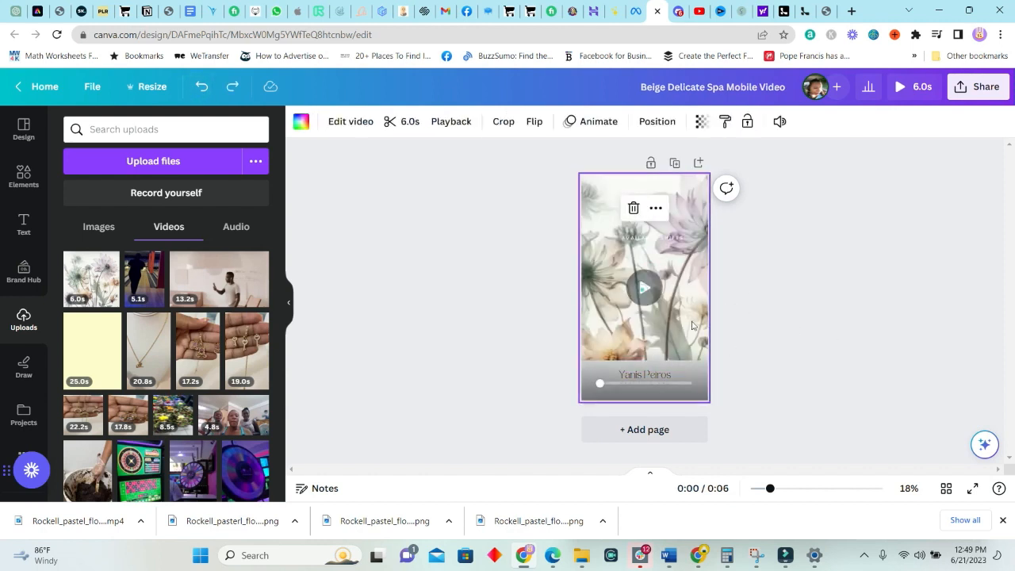
click(644, 289)
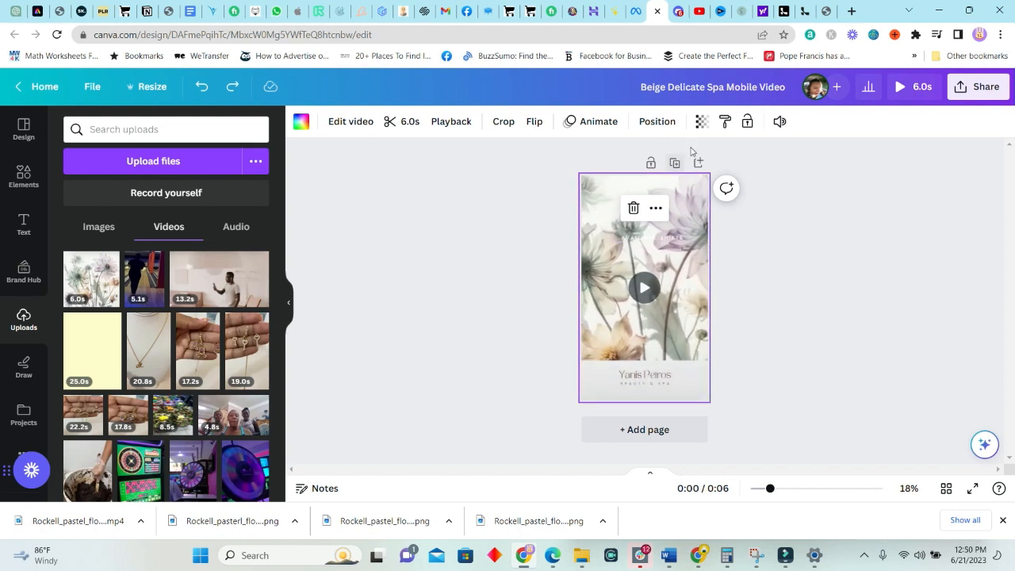
click(670, 125)
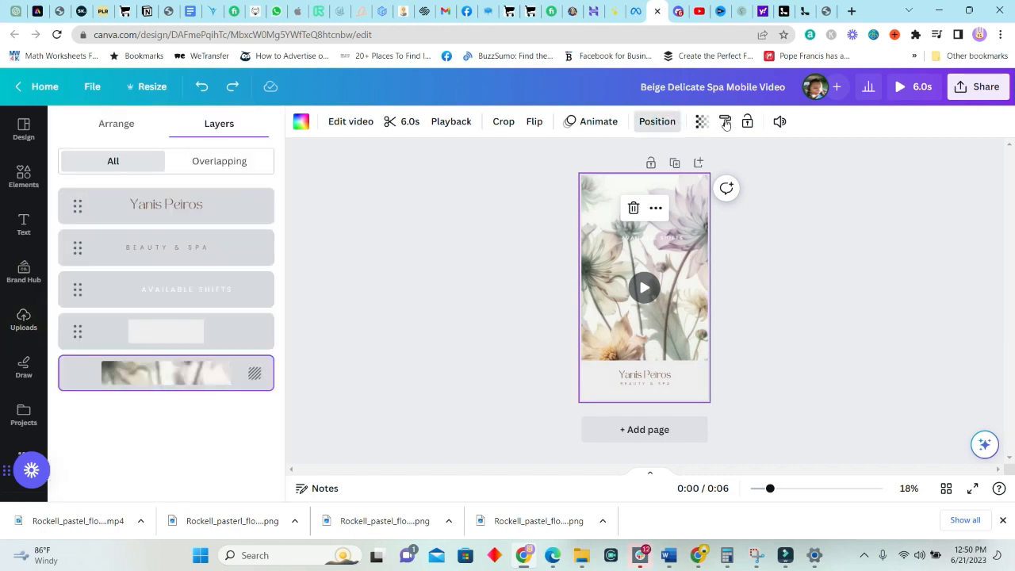
click(702, 123)
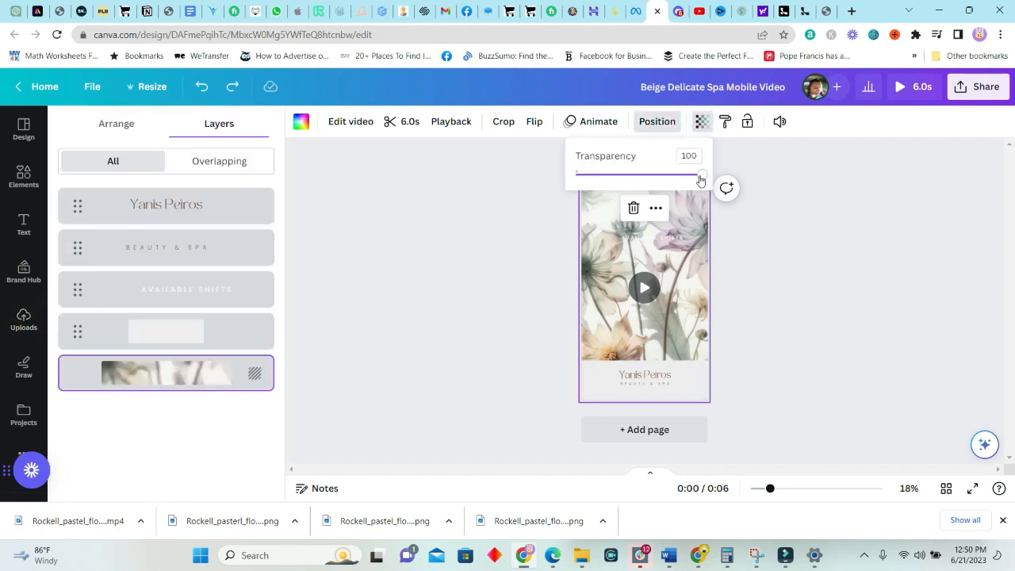
drag(699, 175, 655, 176)
click(736, 317)
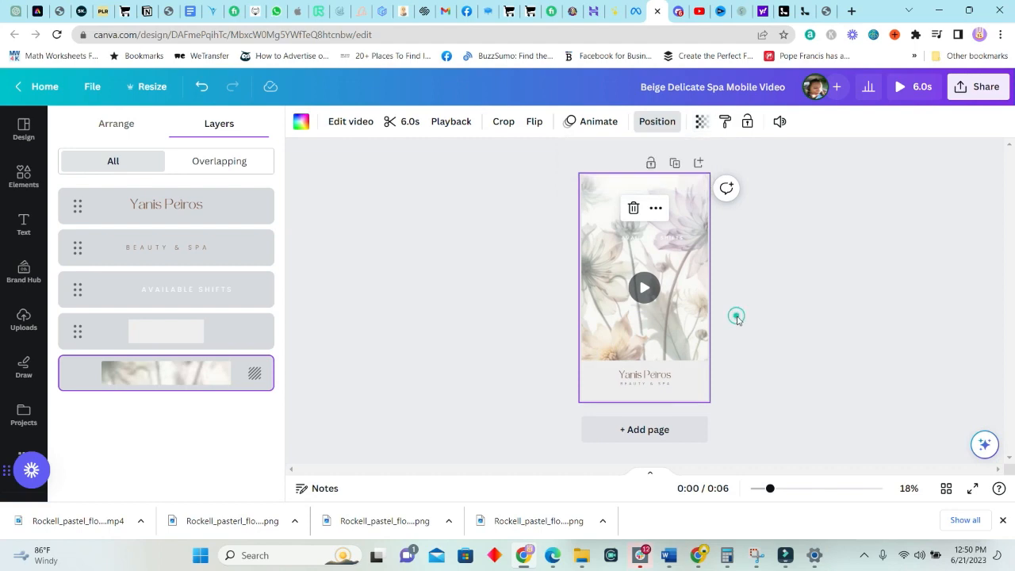
click(724, 300)
click(644, 290)
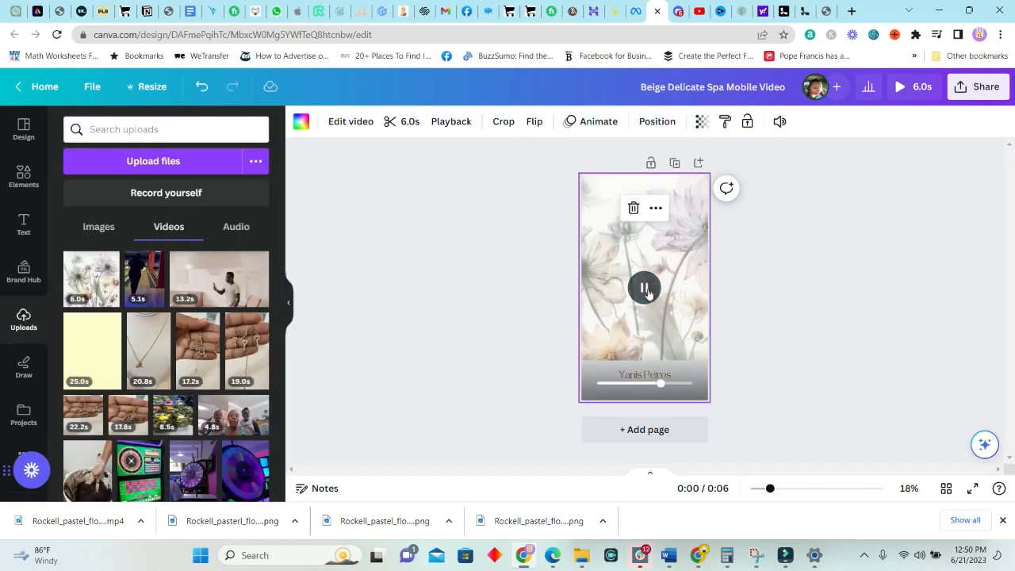
click(644, 289)
key(ctrl+1)
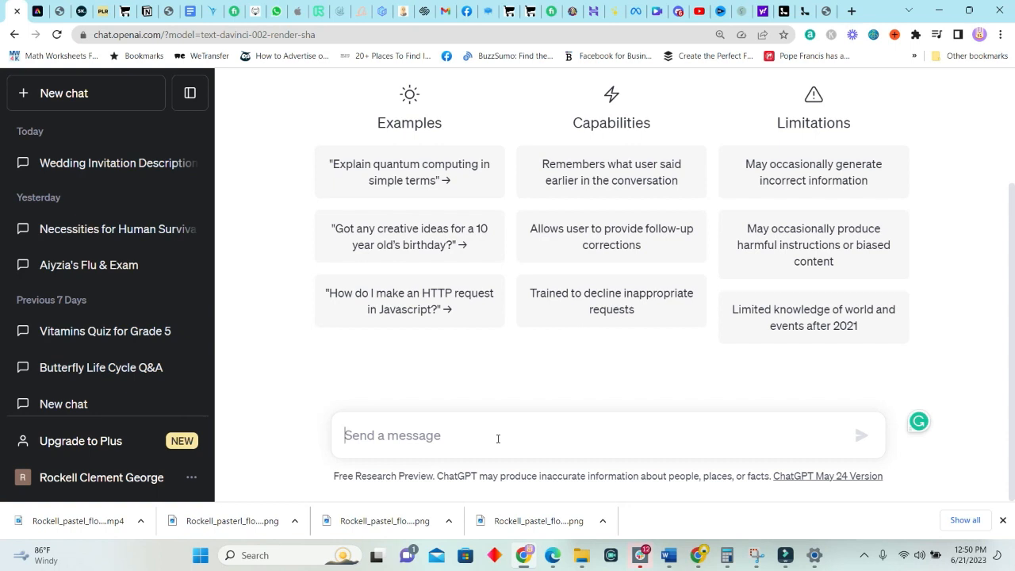
Have ChatGPT write a July 25, 2023, 3:00 PM Catholic Church wedding invitation, shortened to 5 lines
text(Pretend that )
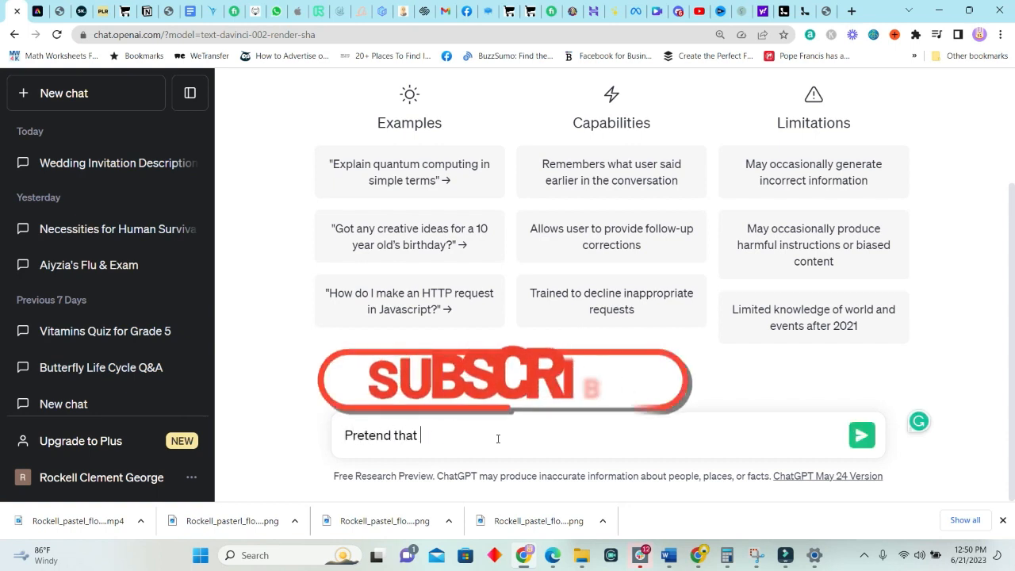
text(you are a wedding planner an d writ)
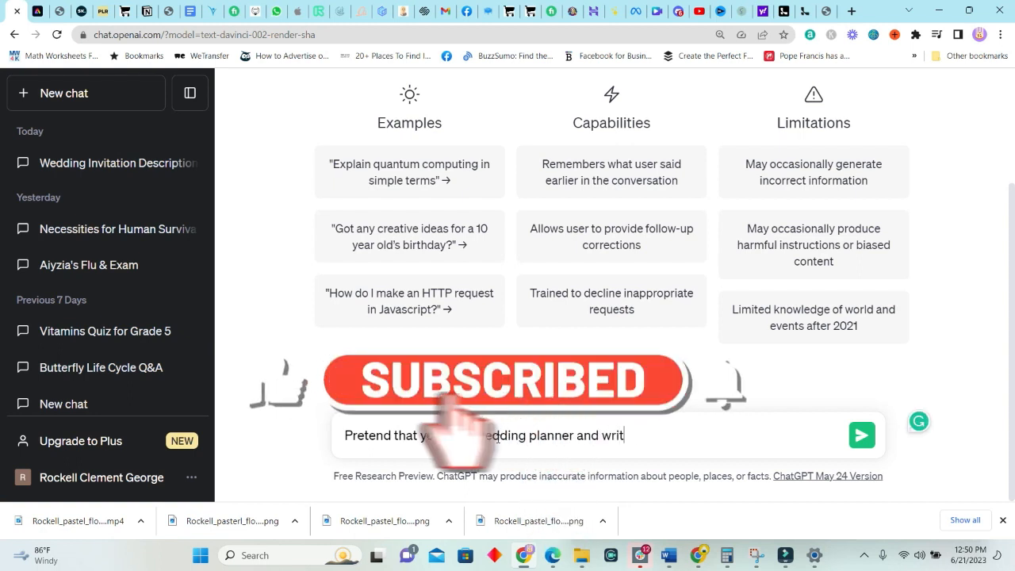
text(e an invitation for a wedding to be hel July 25, )
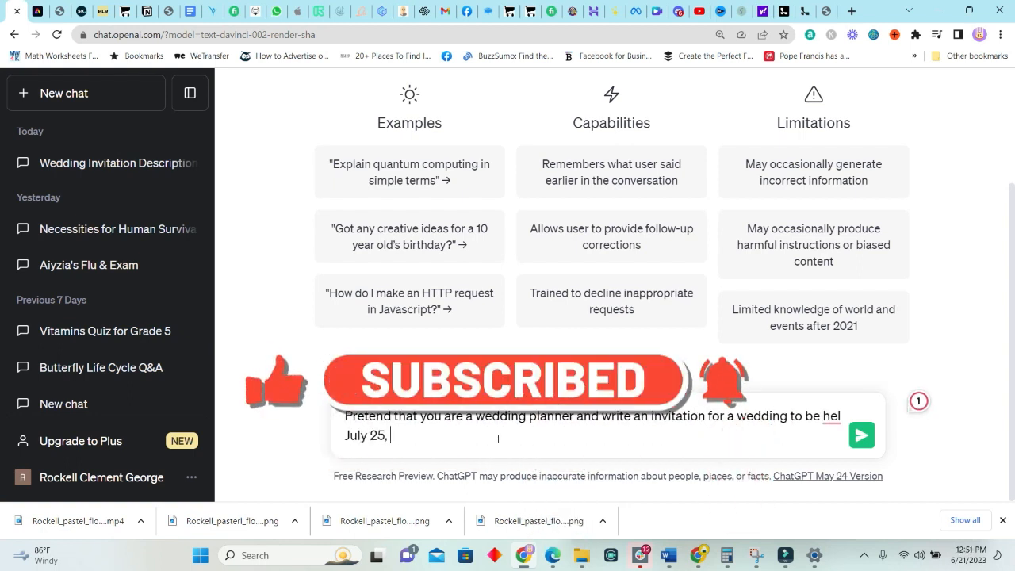
text(2023 location Catholic Church time 3:)
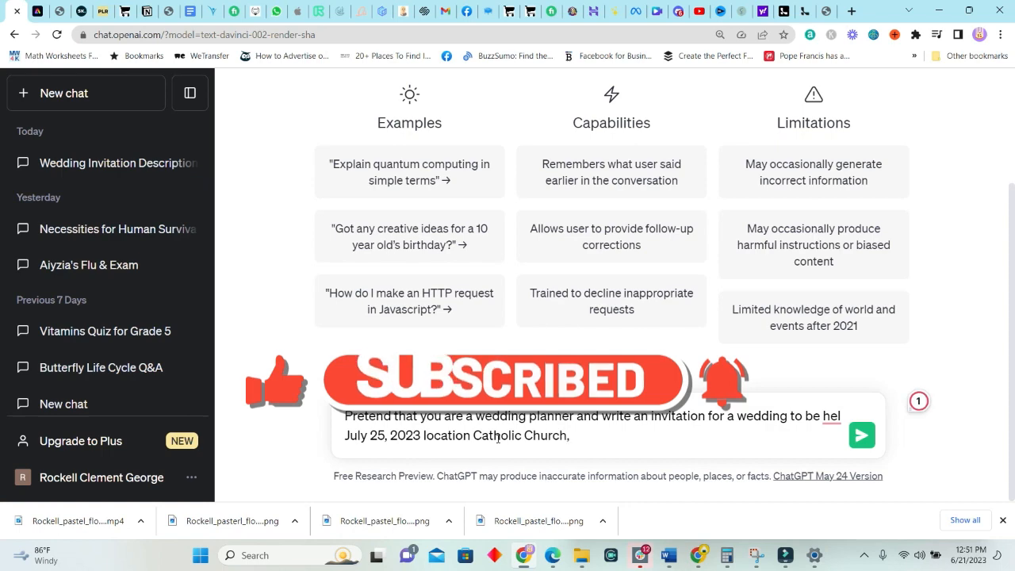
text(00pm)
key(Return)
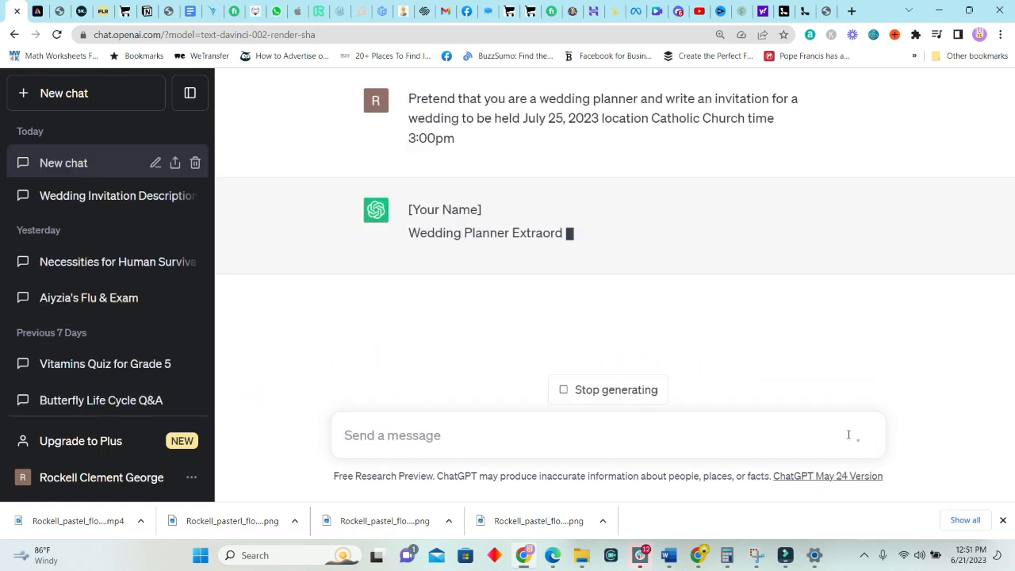
text(Make the invi)
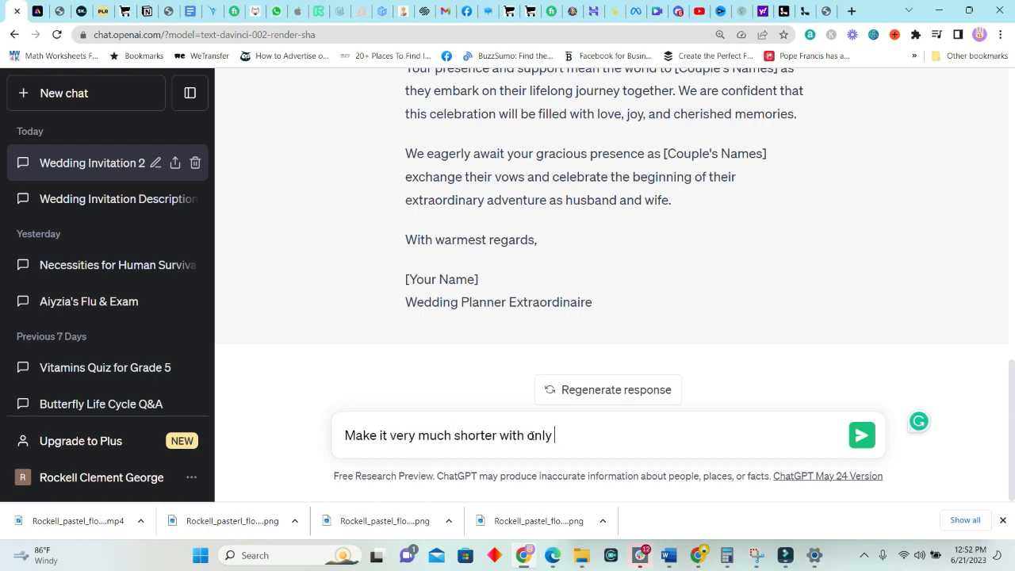
text(5 lines)
key(Return)
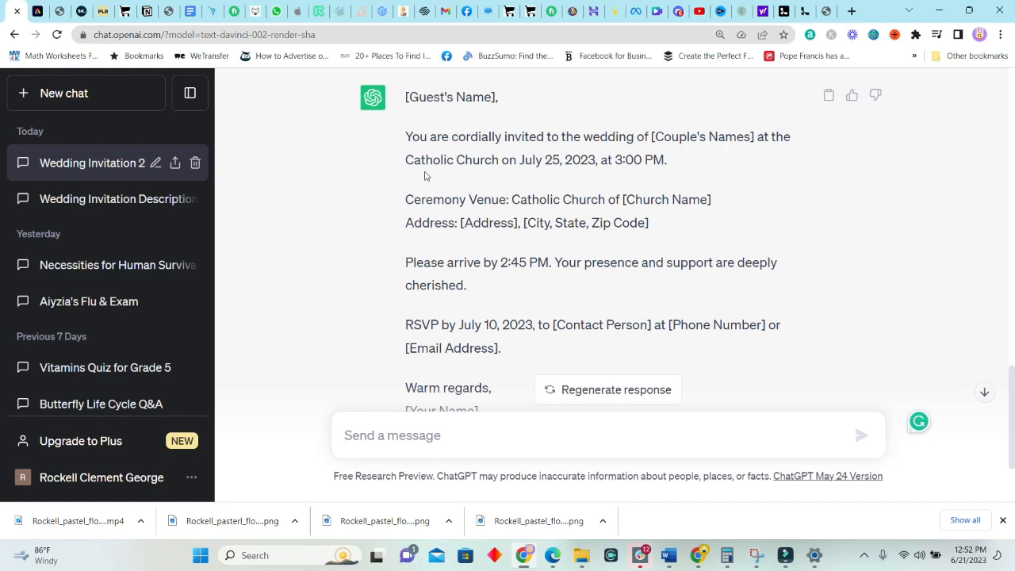
drag(405, 136, 514, 349)
key(ctrl+c)
Paste the invitation into a blank Word document and fill in the venue's street address
click(668, 555)
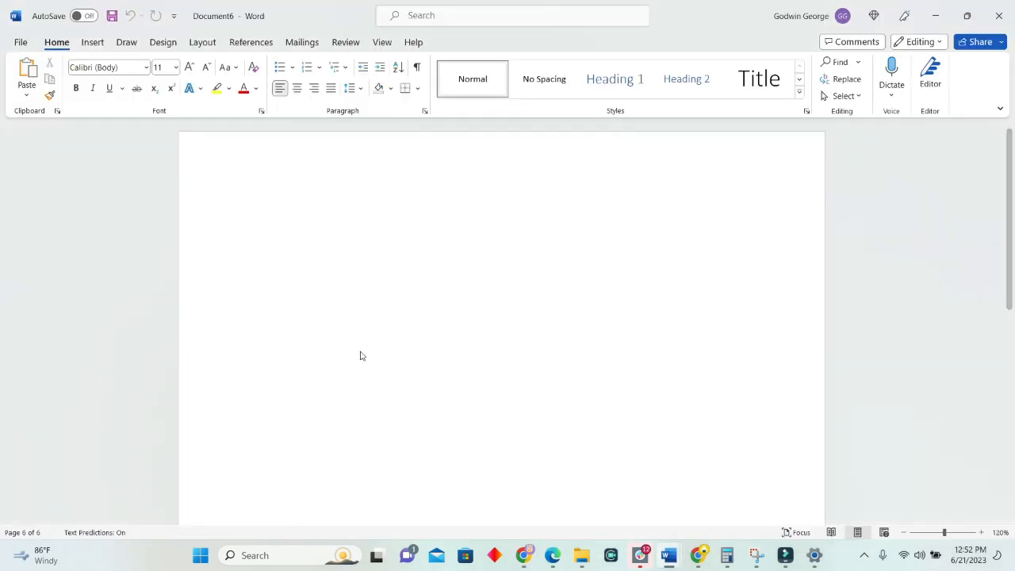
key(ctrl+v)
drag(470, 301, 300, 302)
text(s)
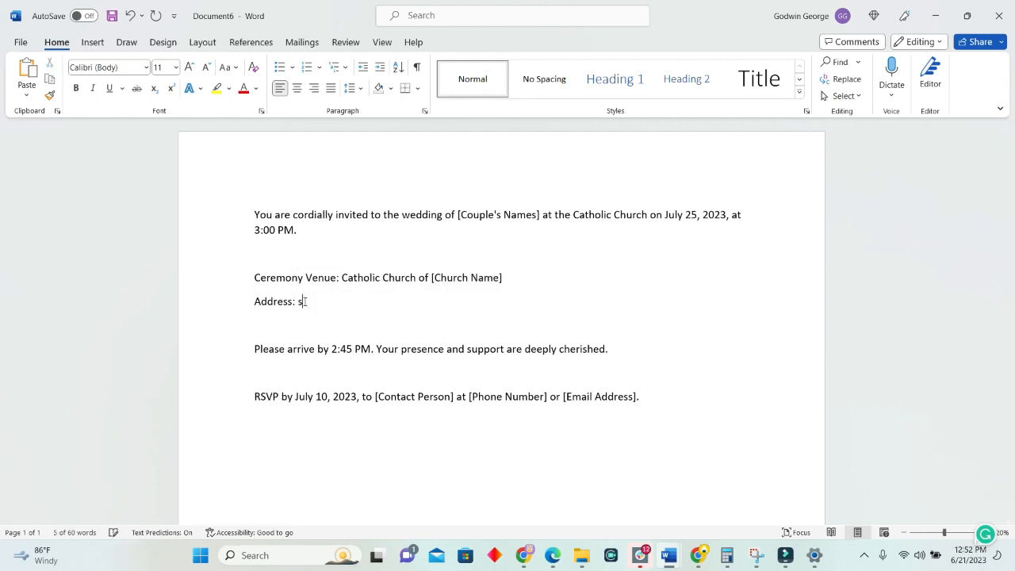
text(t. Ann's Road,)
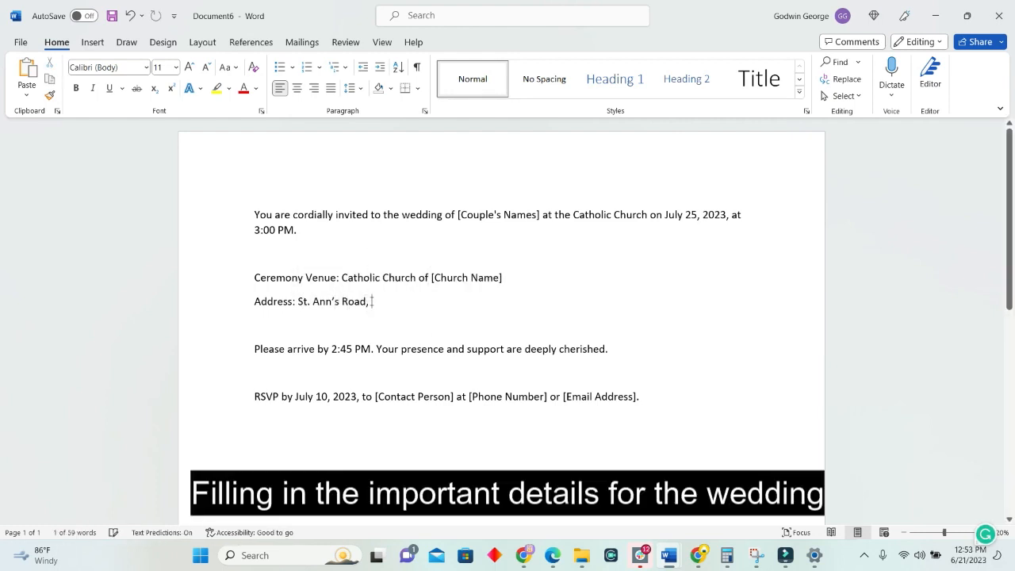
key(BackSpace)
click(365, 361)
Replace the contact person, phone number and e-mail placeholders with the RSVP contact's details
drag(386, 405, 453, 398)
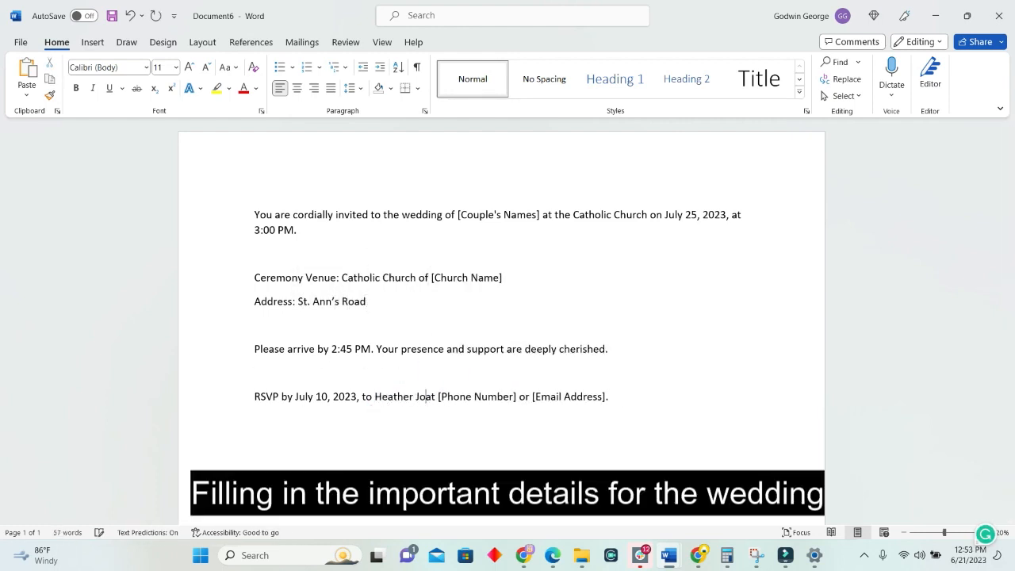
drag(547, 396, 469, 396)
key(BackSpace)
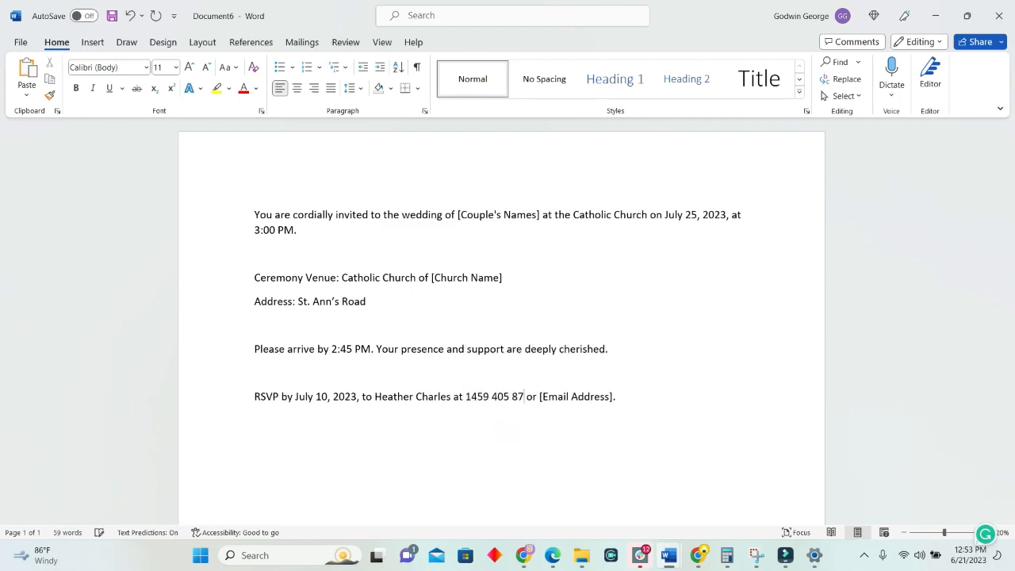
drag(616, 396, 540, 397)
text(blis)
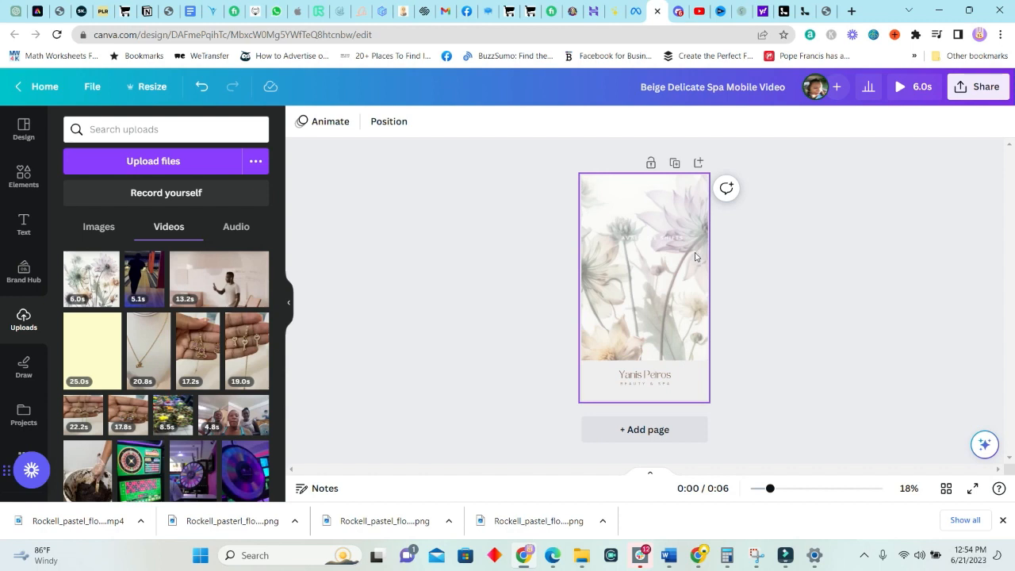
Zoom in on the page and place the caret in the AVAILABLE SHIFTS text
click(674, 264)
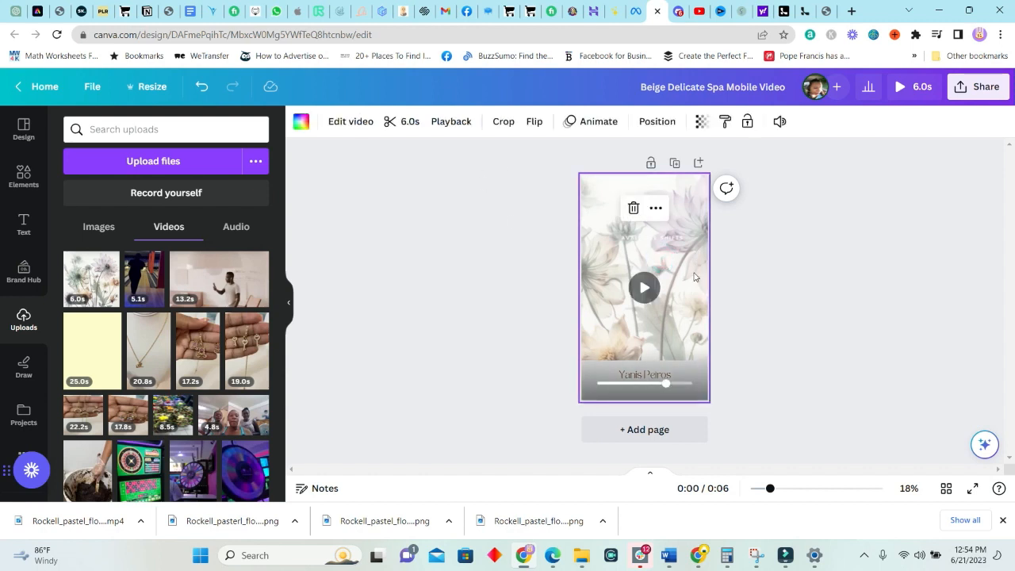
click(652, 239)
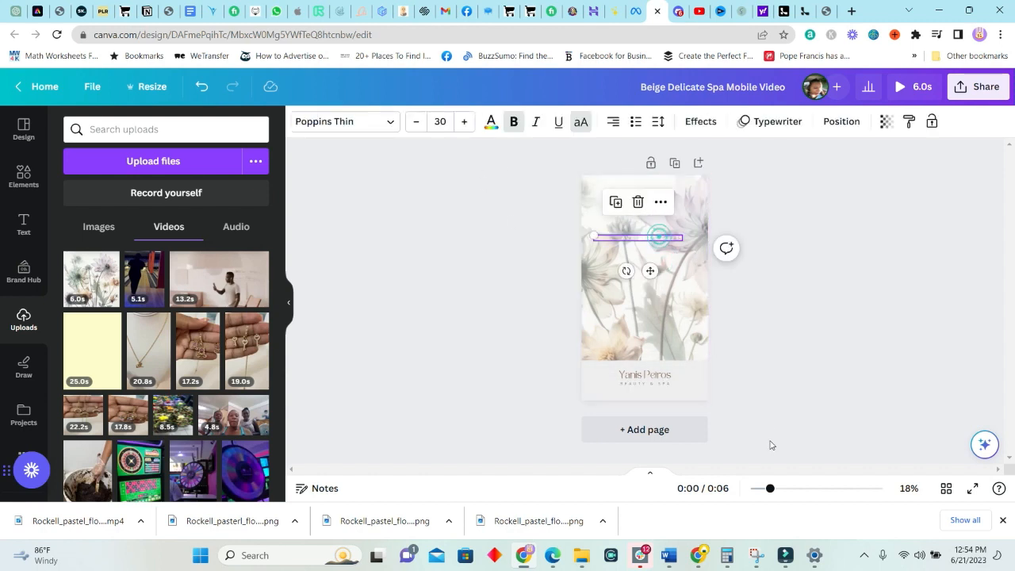
drag(769, 489, 797, 489)
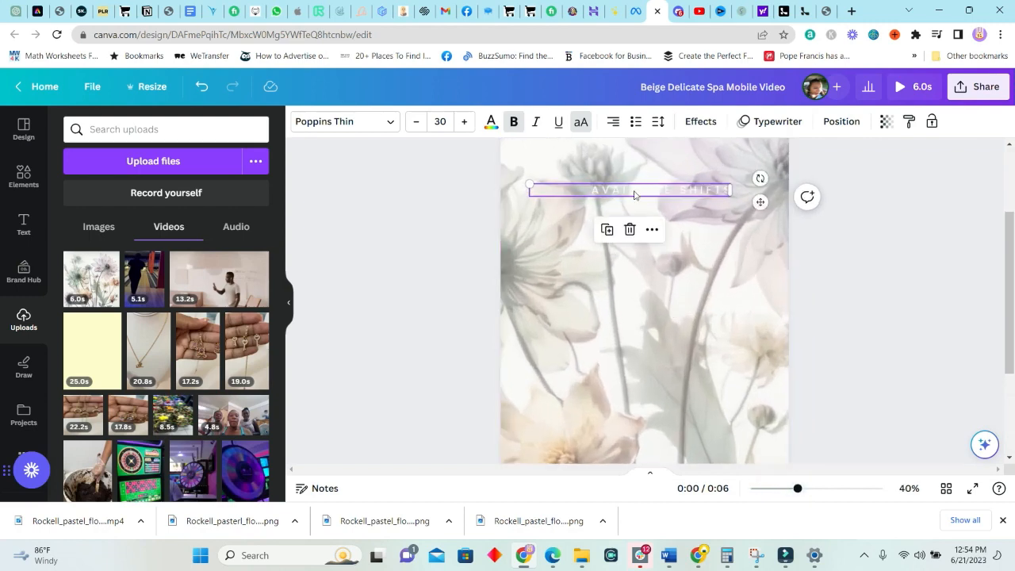
click(639, 190)
click(640, 190)
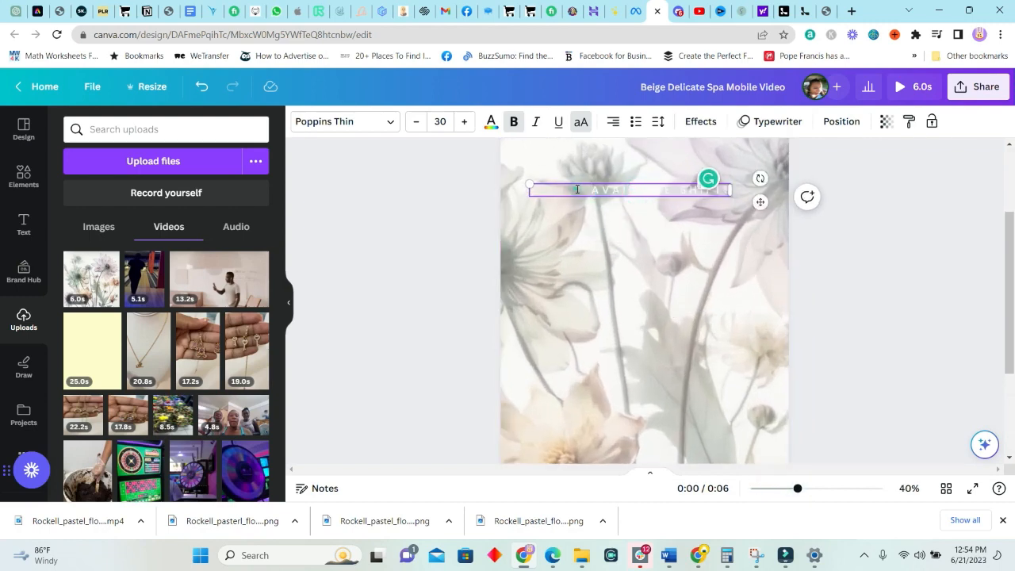
Undo a trial video deletion and subheading, then paste the invitation text onto the floral page
click(655, 200)
key(Delete)
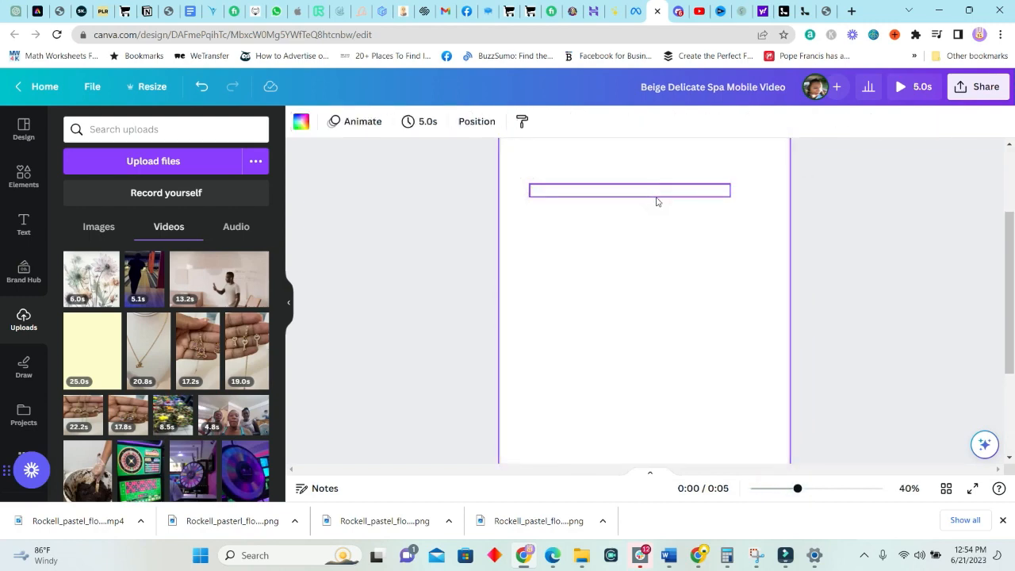
click(26, 222)
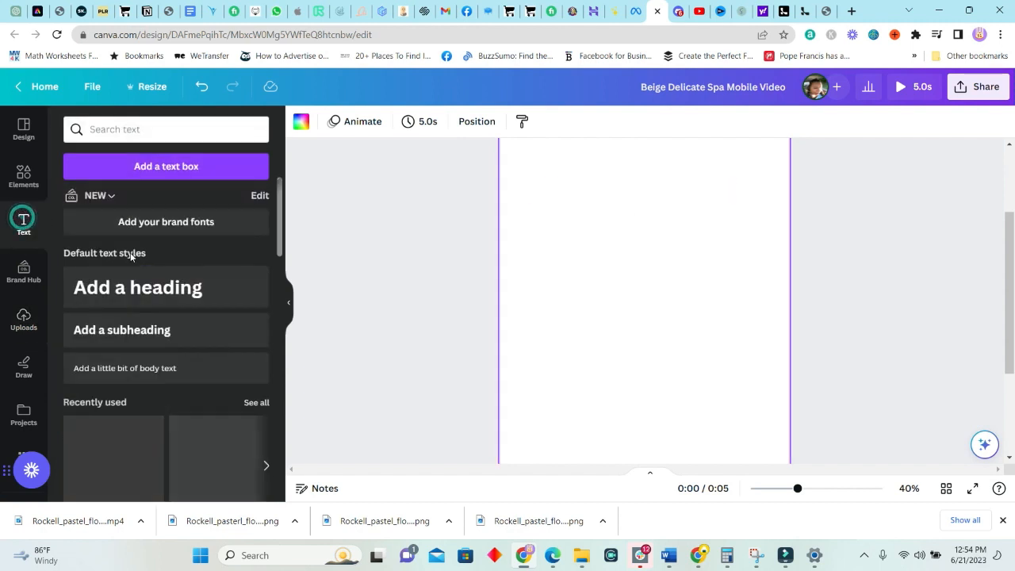
click(170, 332)
mouse_move(409, 151)
mouse_down()
mouse_move(299, 147)
mouse_move(409, 151)
mouse_up()
click(203, 88)
click(200, 89)
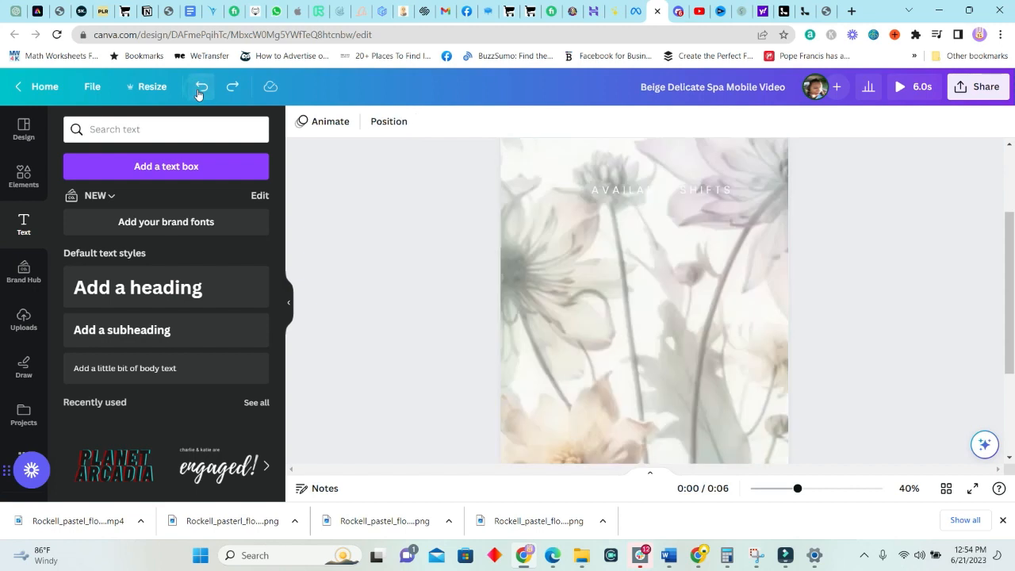
key(ctrl+v)
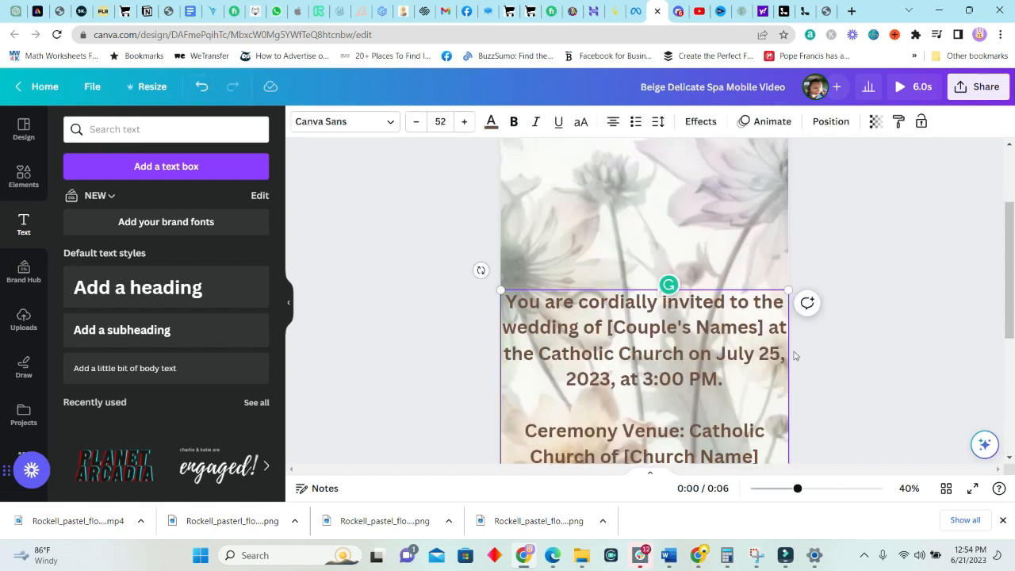
Move the invitation text higher on the page and paste in the couple's names
click(831, 356)
drag(742, 351, 742, 298)
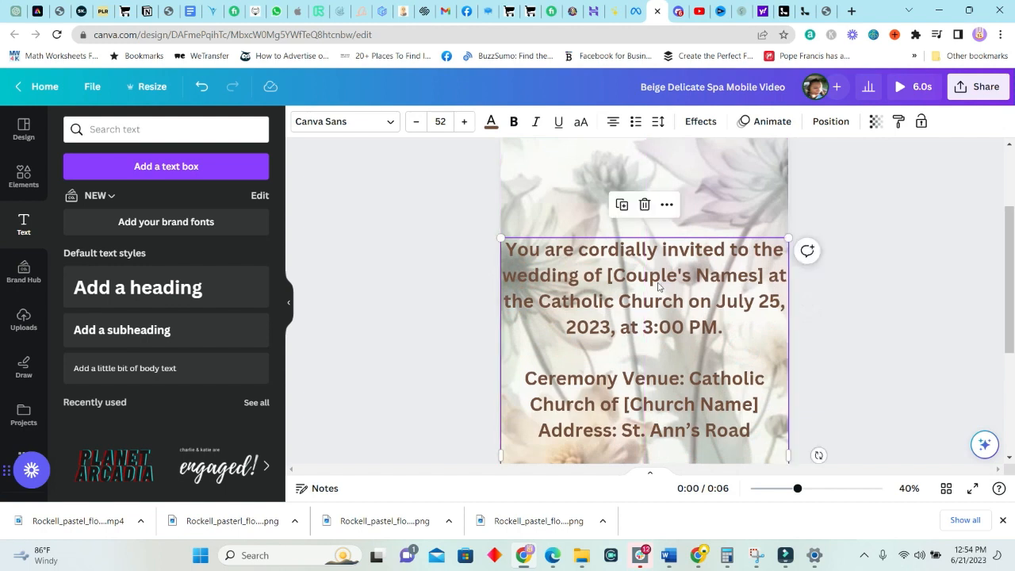
double_click(658, 287)
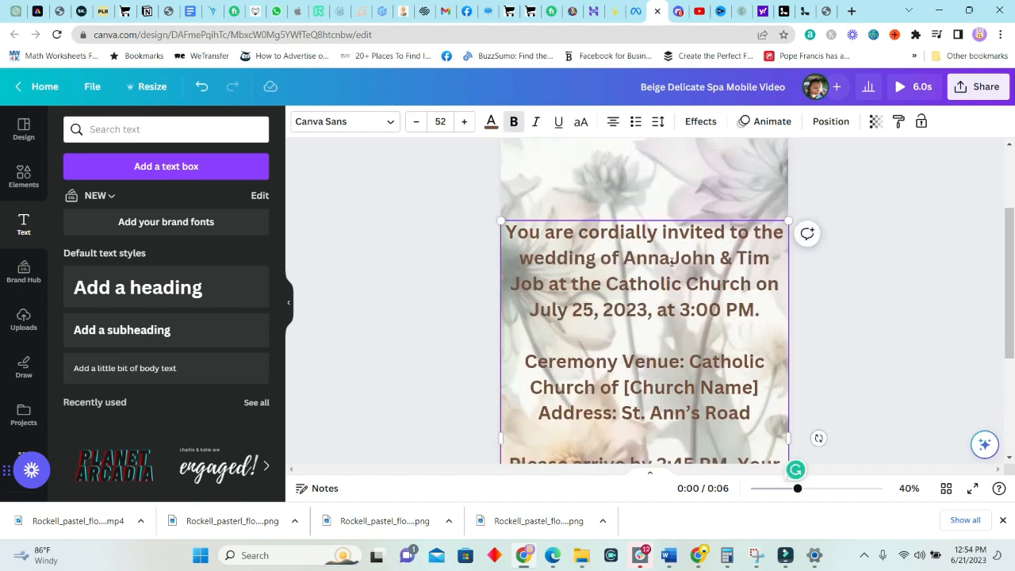
click(671, 261)
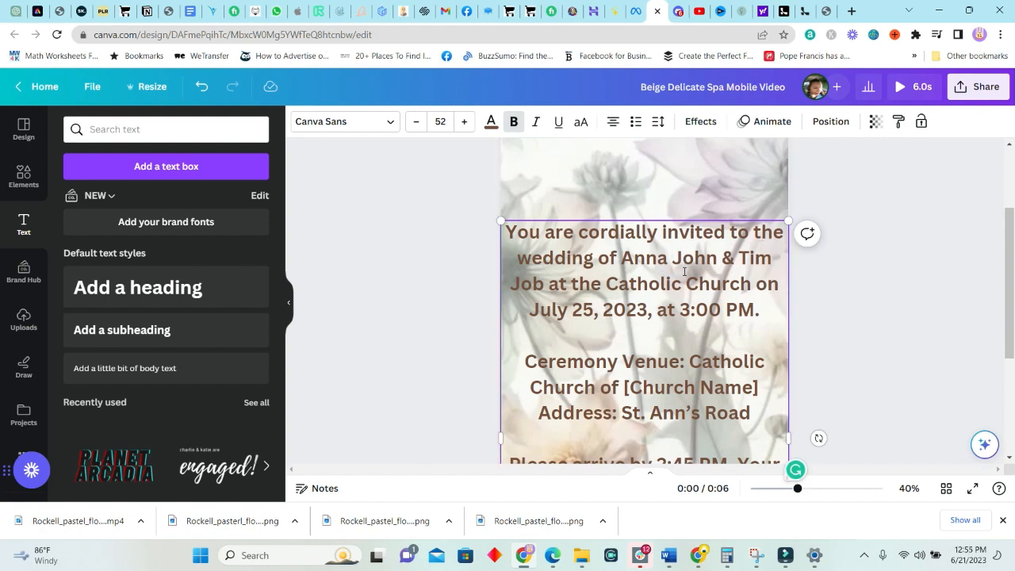
Lower the background video's transparency slider to make it more see-through
click(723, 179)
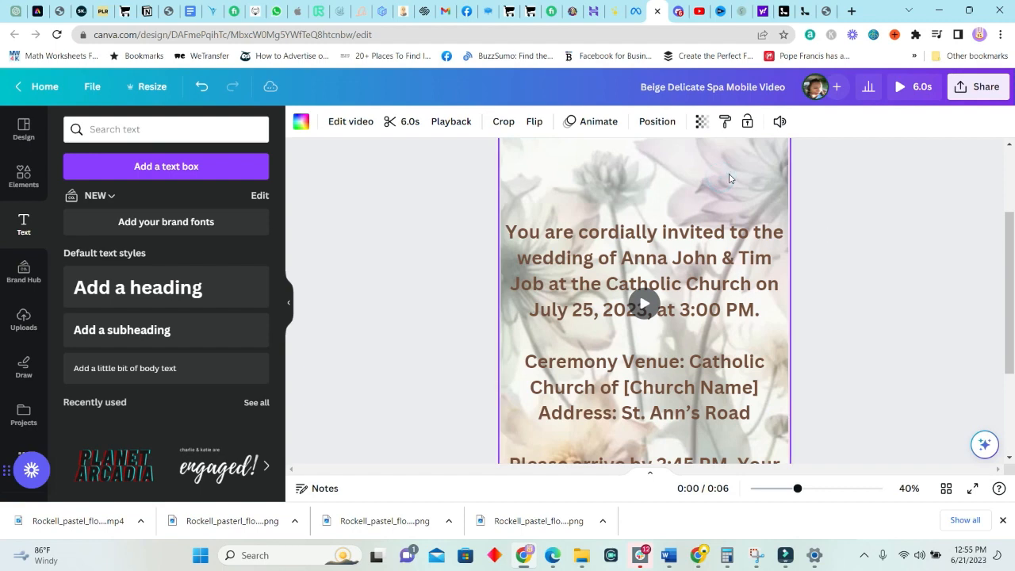
click(701, 122)
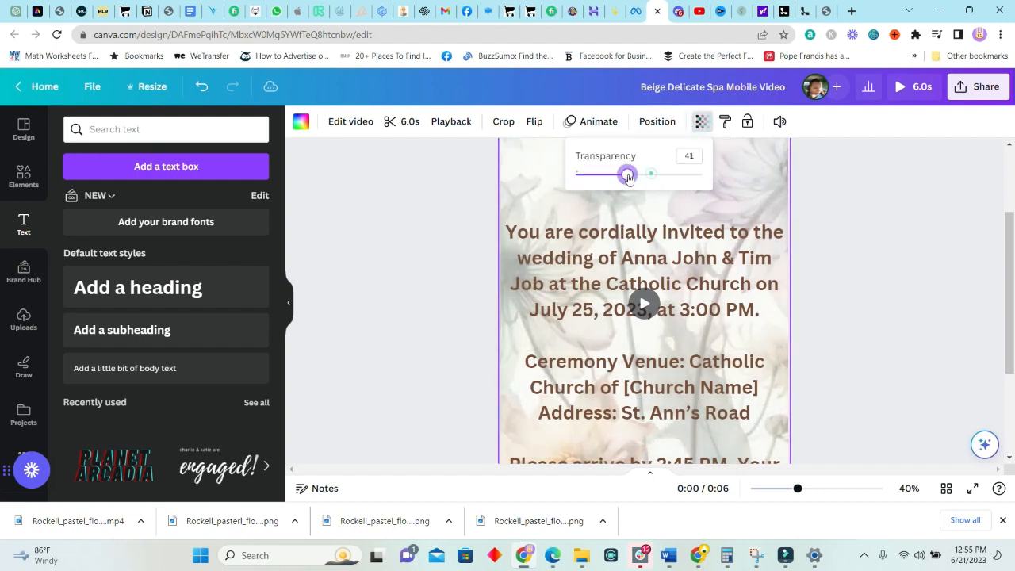
drag(658, 178, 621, 181)
click(894, 279)
Replace the [Church Name] placeholder with 'St. Mary's'
scroll(856, 369, down, 2)
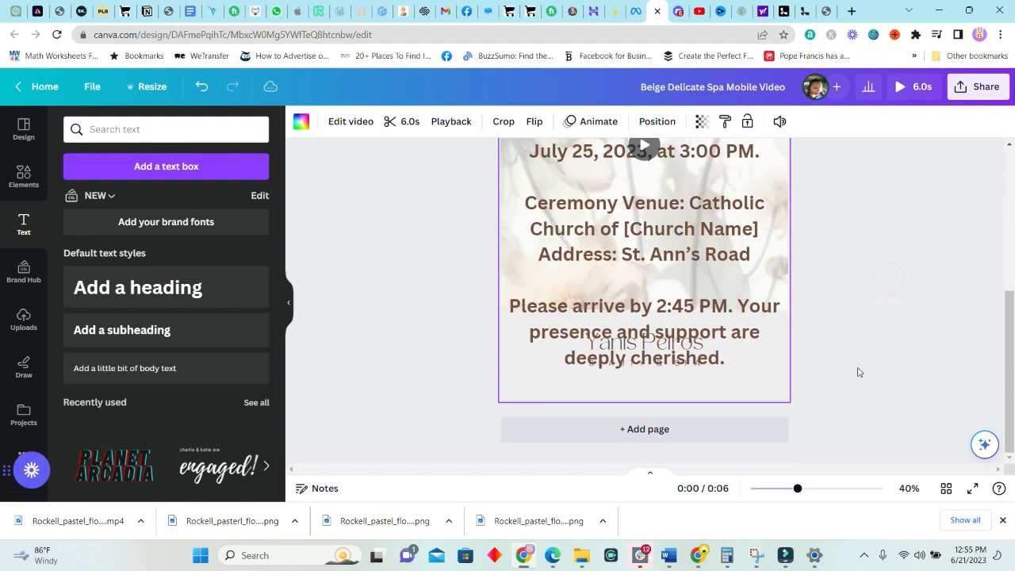
click(691, 346)
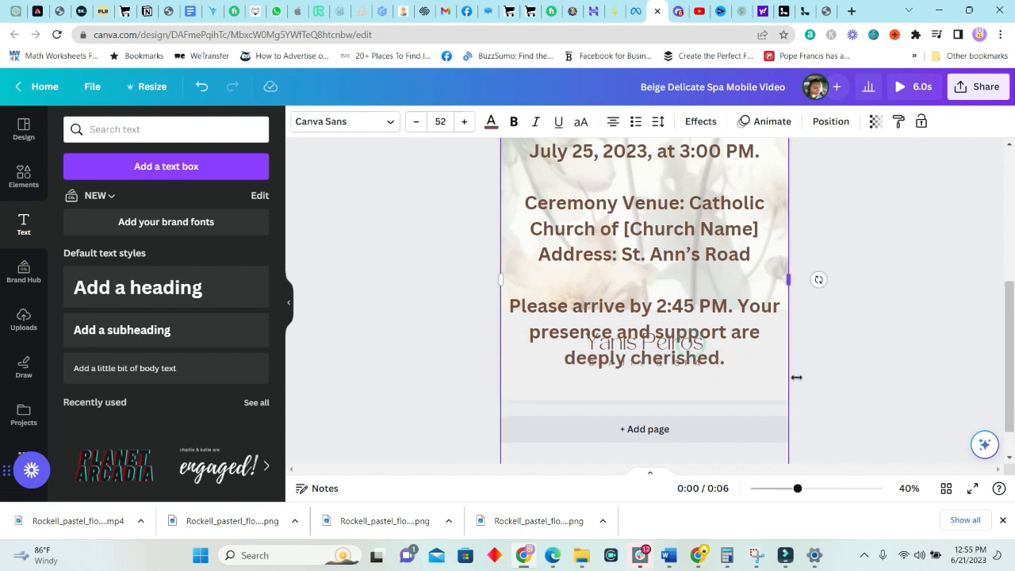
click(902, 315)
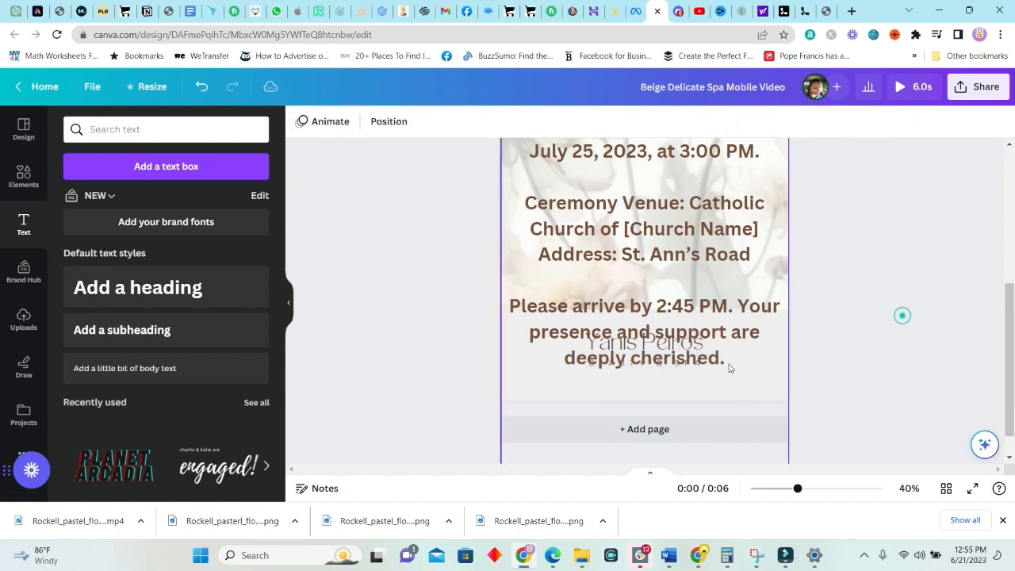
click(733, 368)
scroll(638, 243, up, 3)
click(638, 238)
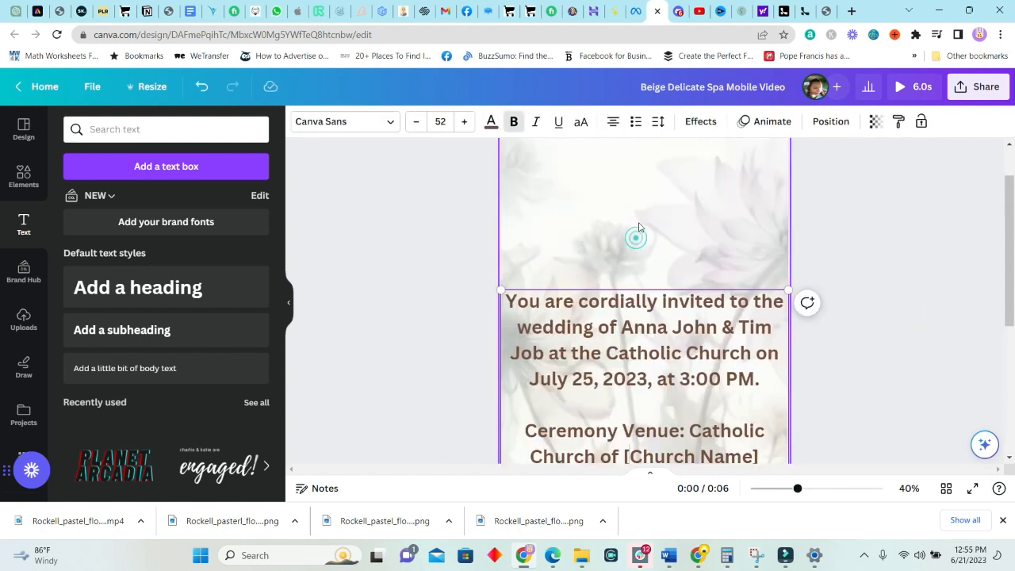
scroll(694, 273, down, 3)
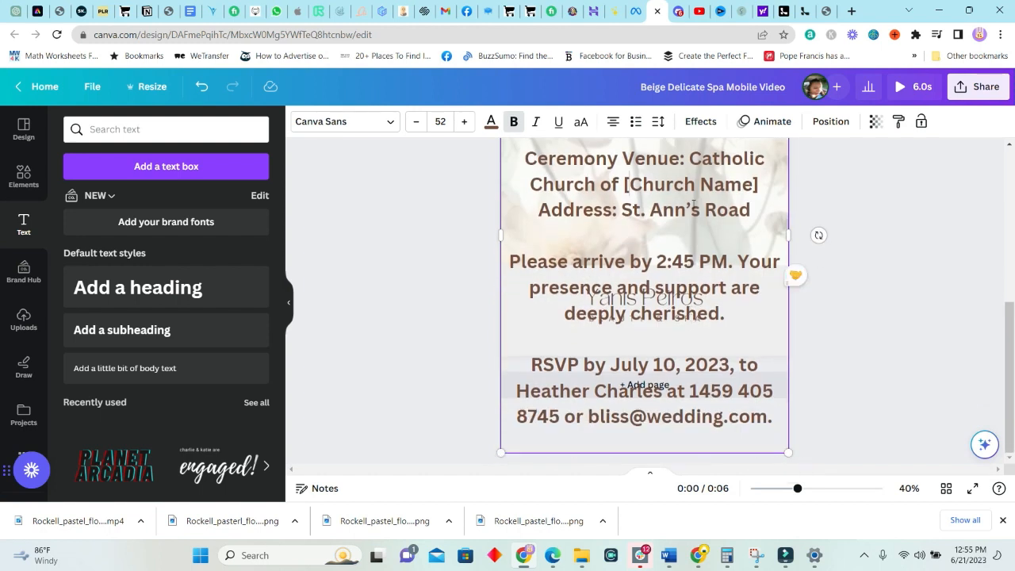
drag(624, 184, 759, 184)
text(st. Mary's)
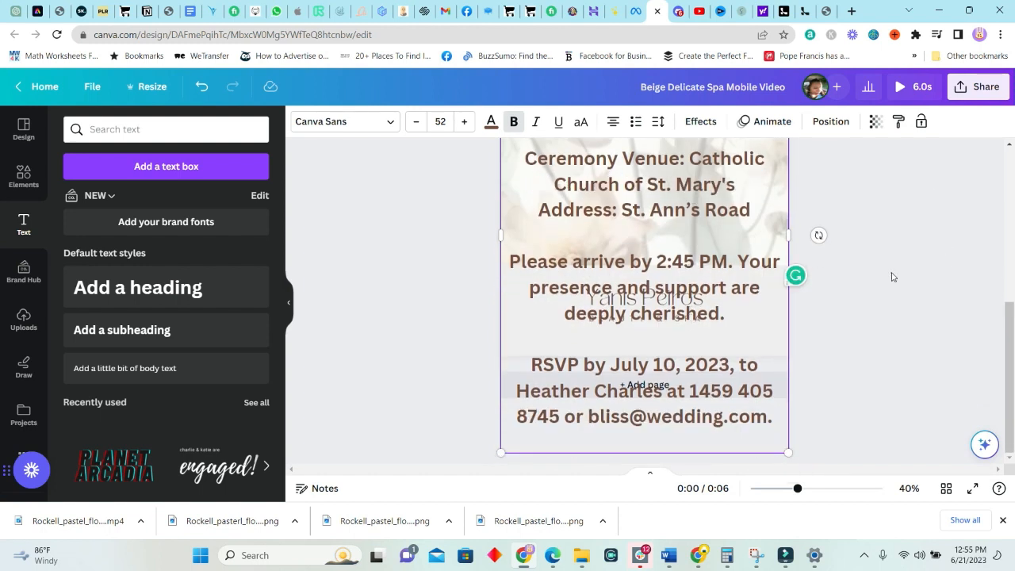
click(890, 275)
Shrink the invitation text box so its font drops to size 41
scroll(890, 275, up, 1)
click(744, 372)
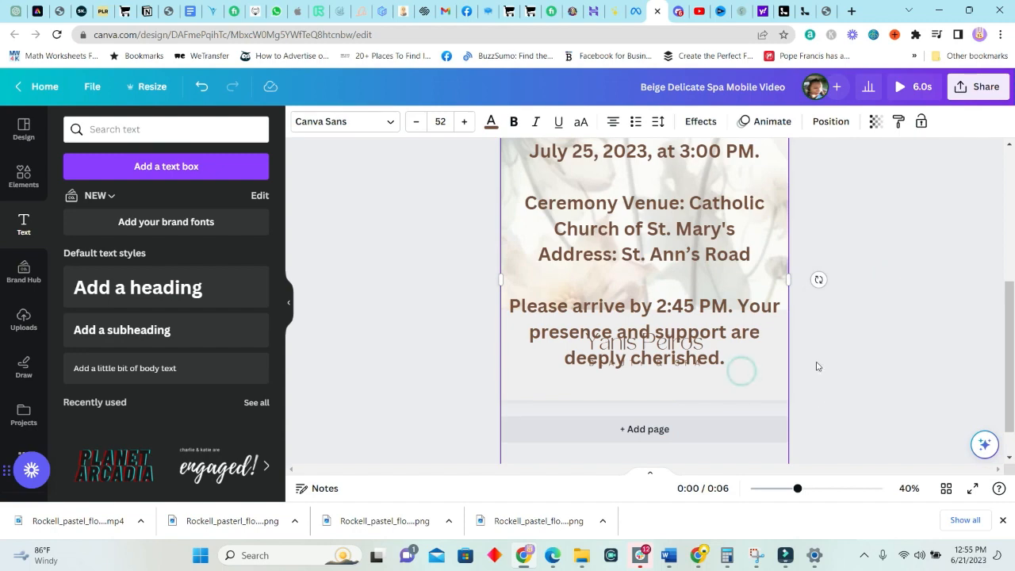
scroll(817, 366, up, 1)
drag(781, 153, 720, 245)
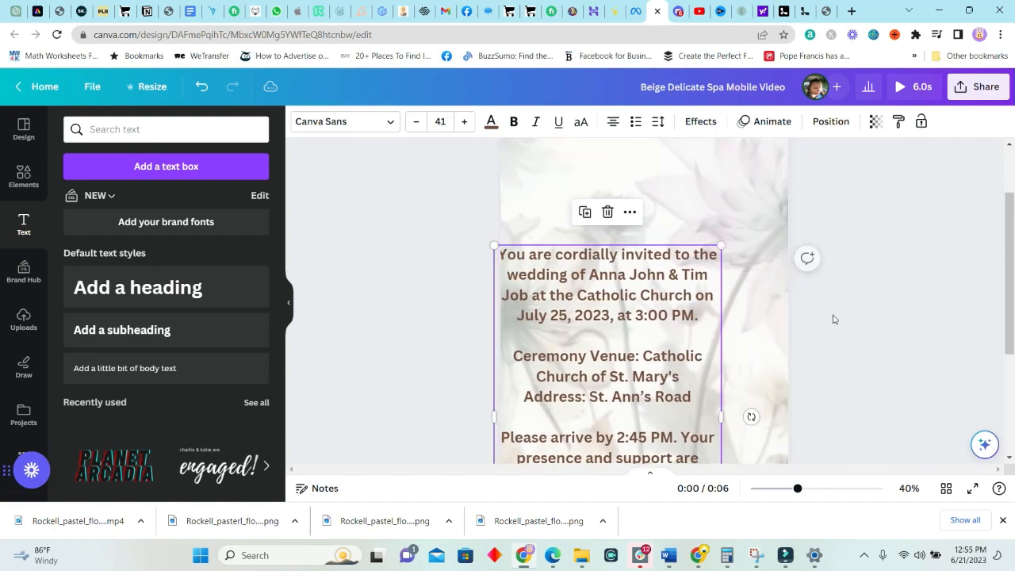
Move the invitation text up and select its closing RSVP lines to cut them
click(832, 317)
drag(617, 304, 671, 221)
scroll(768, 411, down, 2)
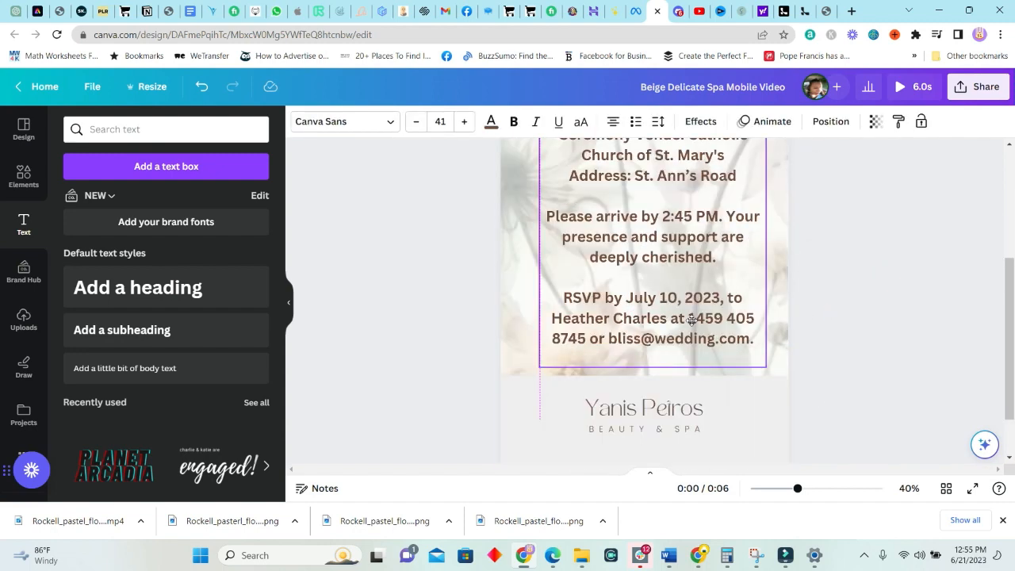
click(768, 409)
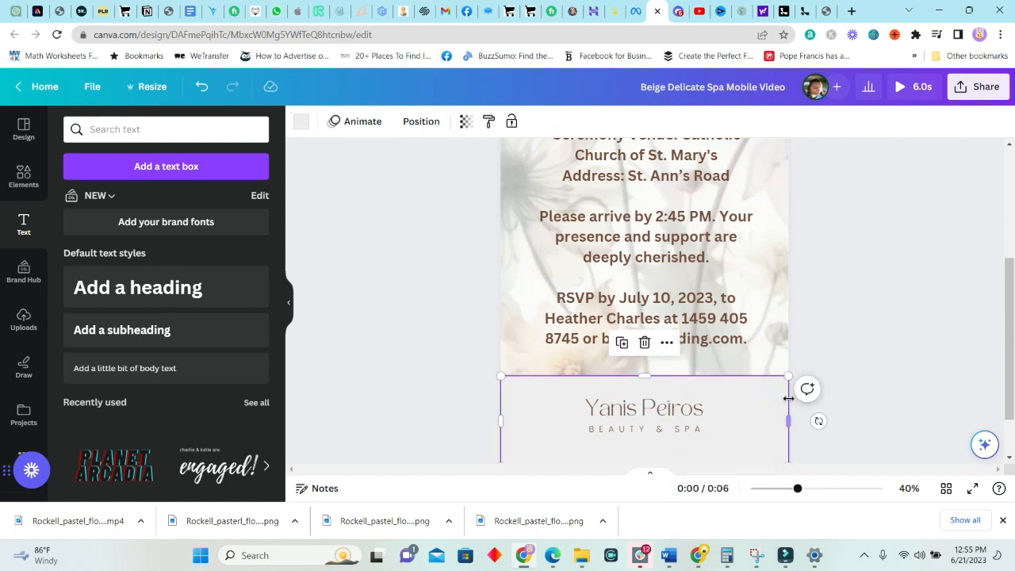
scroll(788, 398, down, 1)
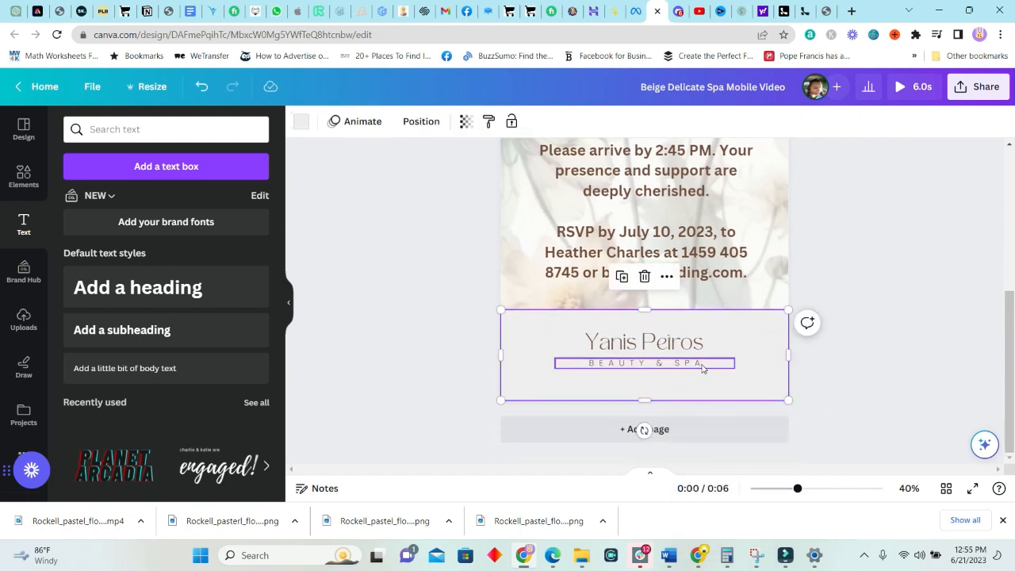
scroll(703, 368, up, 1)
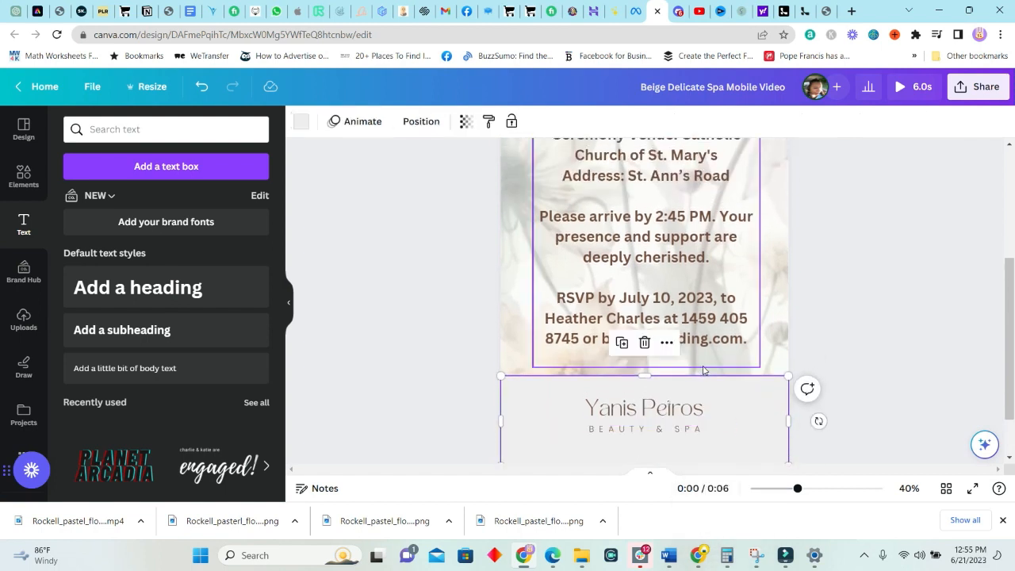
click(623, 361)
scroll(557, 296, up, 3)
scroll(564, 299, down, 4)
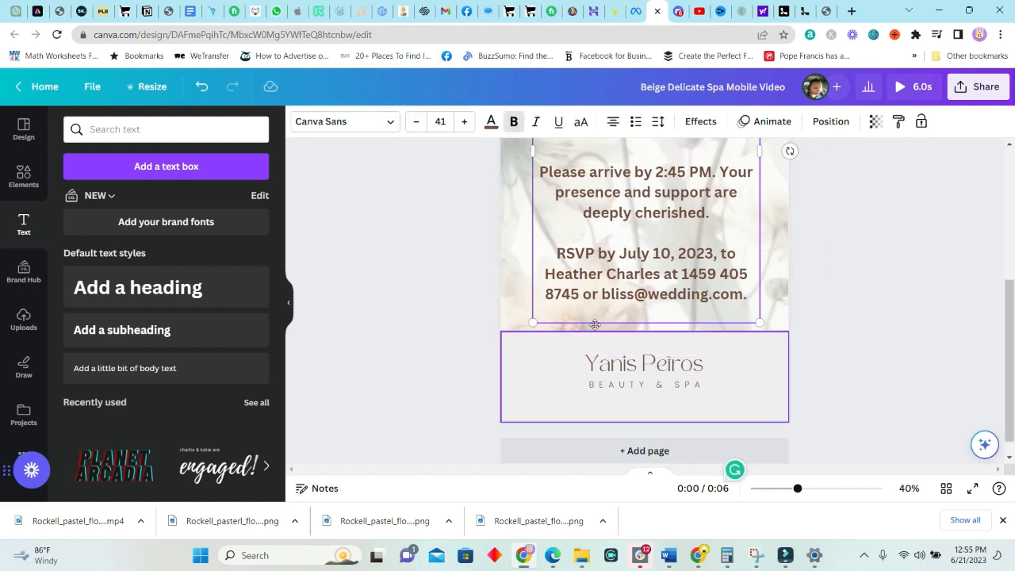
drag(559, 253, 746, 290)
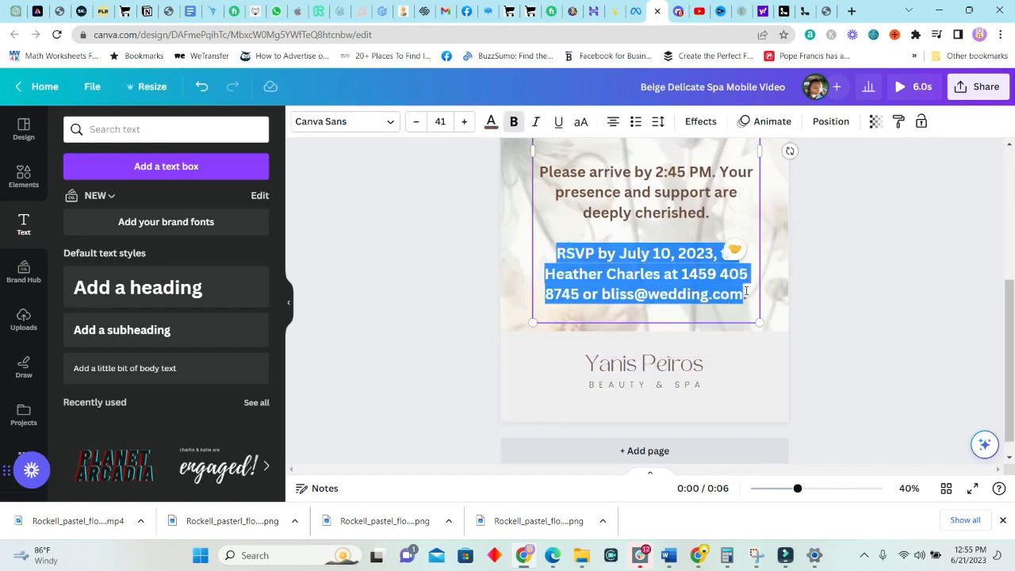
Replace the spa logo text in the footer with the RSVP heading and reply details
click(670, 414)
click(645, 364)
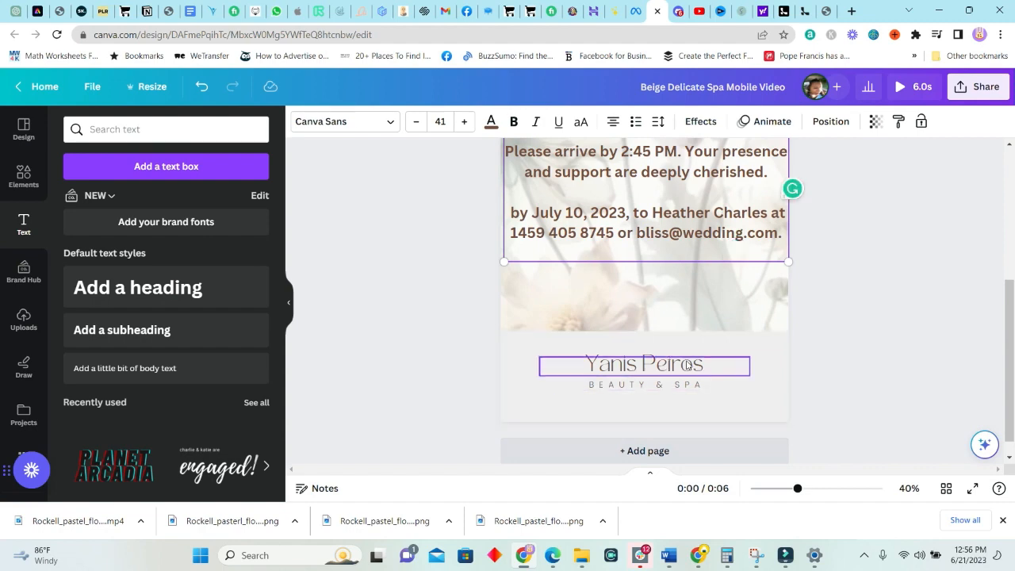
double_click(645, 364)
click(705, 365)
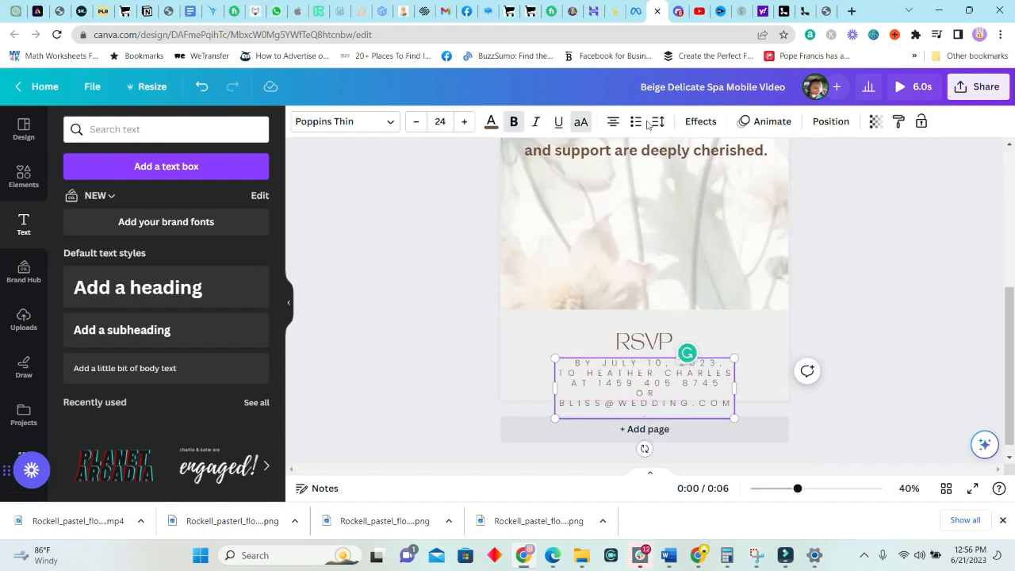
Tighten the RSVP details' letter spacing and resize them beneath the heading
click(657, 122)
drag(791, 179, 704, 180)
click(714, 337)
drag(675, 372, 682, 377)
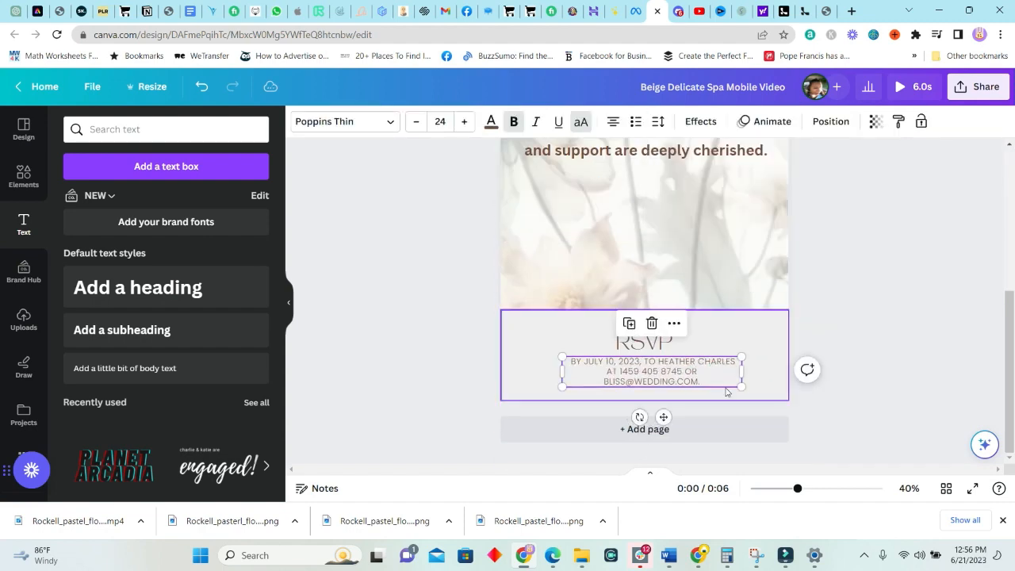
drag(741, 389, 778, 397)
drag(561, 362, 514, 350)
drag(677, 373, 675, 363)
Review the new RSVP footer alongside the invitation text
click(852, 388)
click(643, 377)
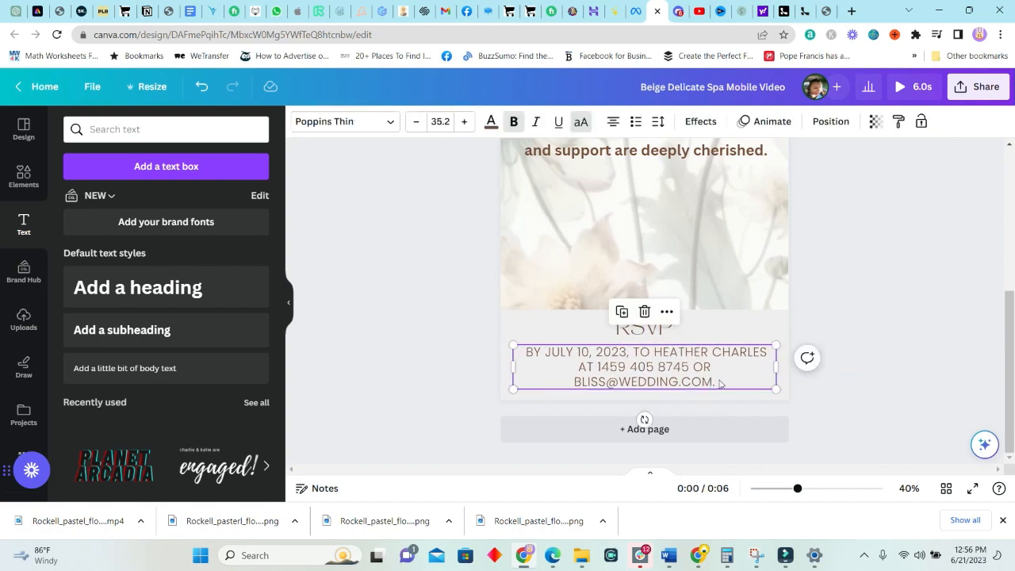
click(761, 417)
scroll(761, 418, up, 4)
click(761, 418)
scroll(782, 392, down, 3)
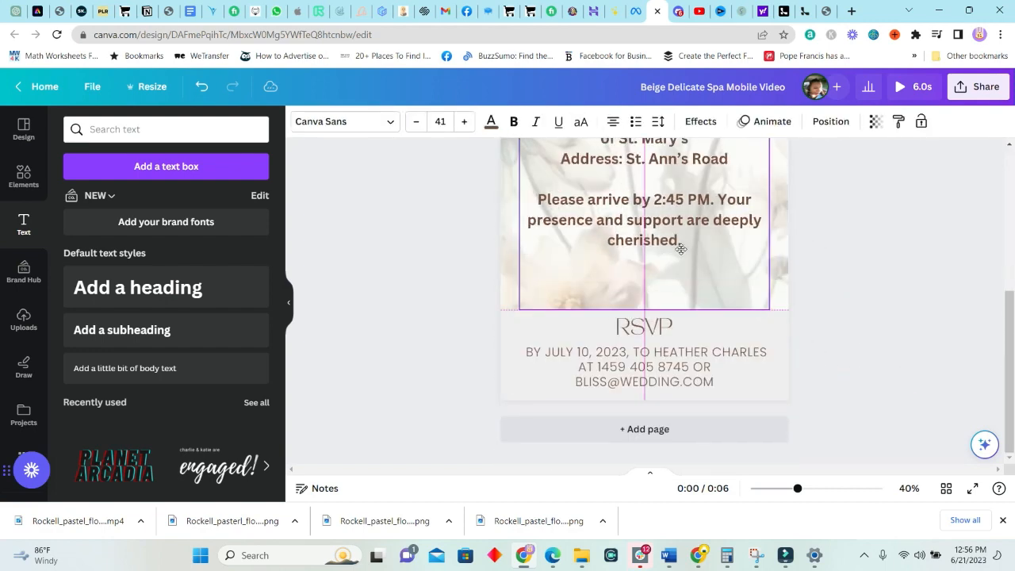
scroll(797, 365, down, 2)
click(798, 365)
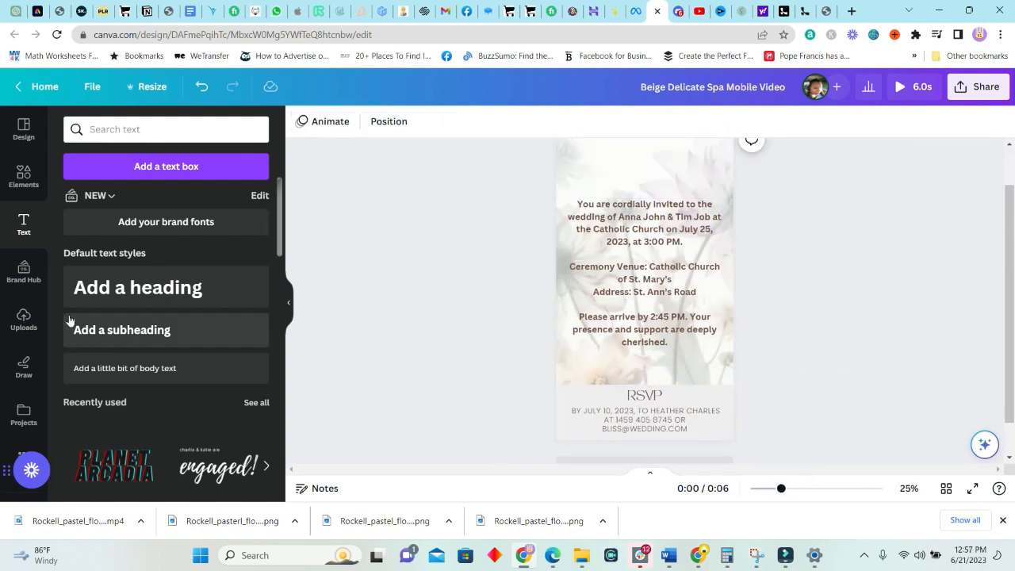
Add an off-white rectangle sized to cover the invitation text
click(23, 174)
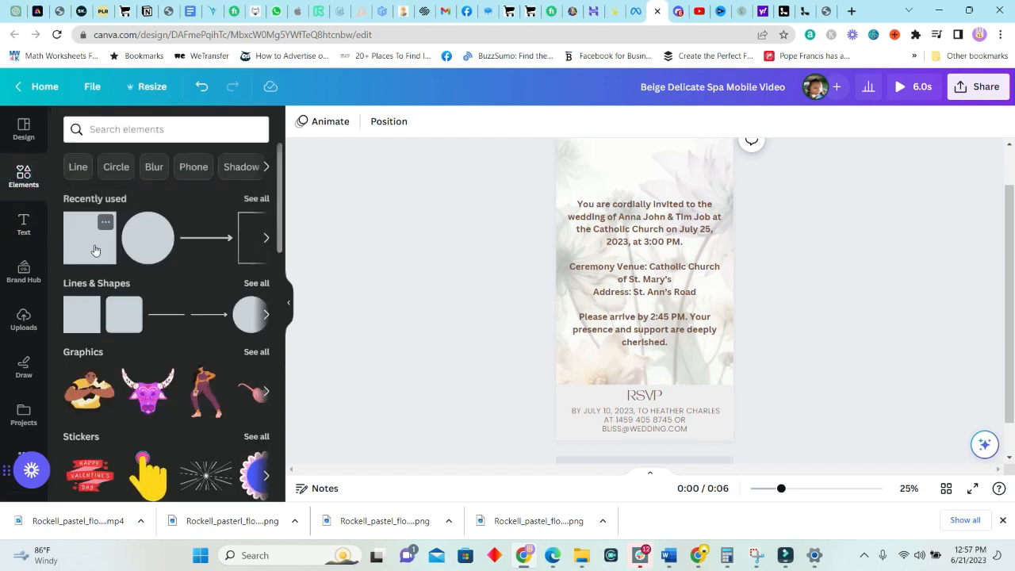
click(93, 242)
drag(643, 259, 642, 171)
drag(615, 245, 568, 244)
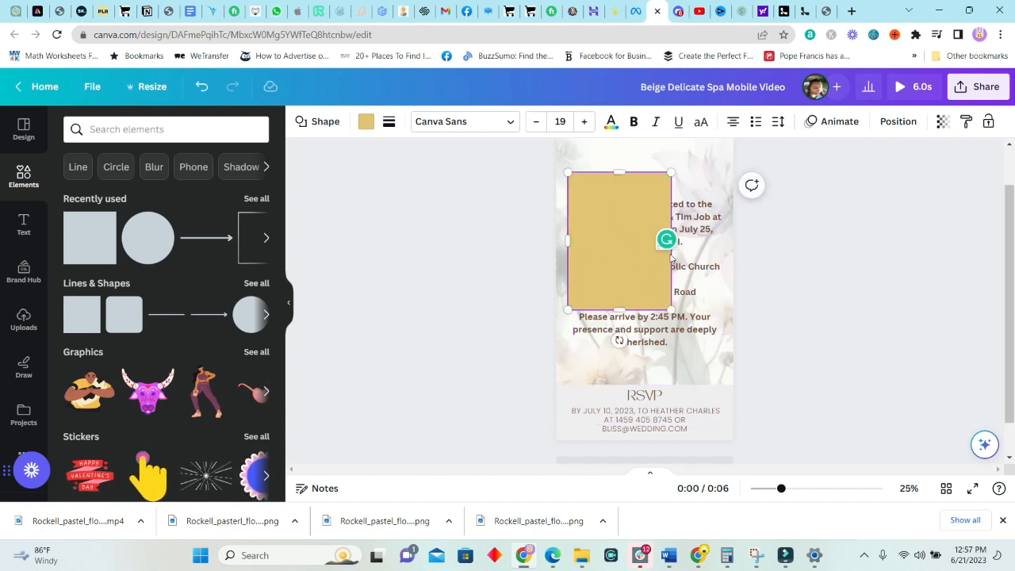
drag(670, 308, 724, 381)
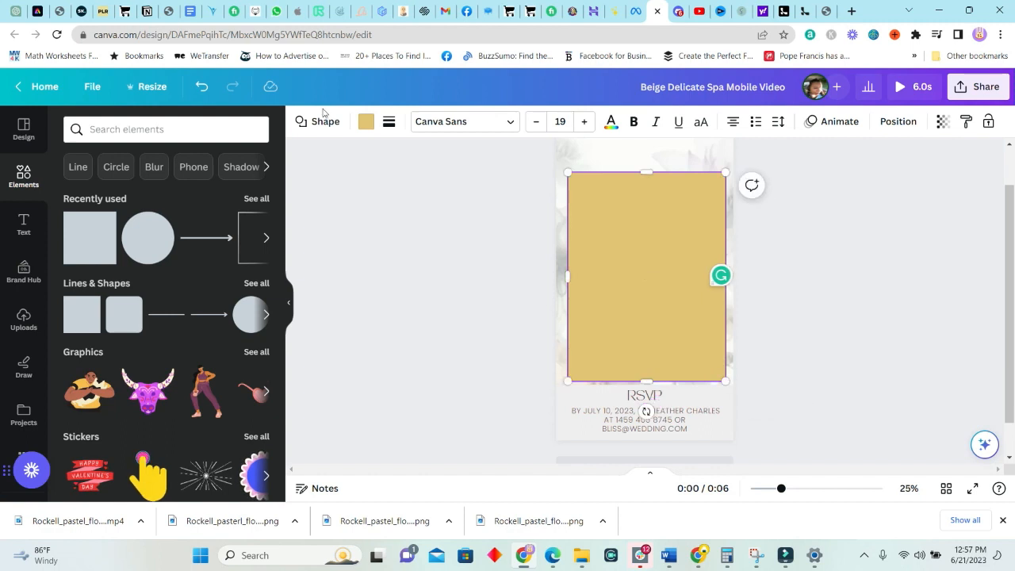
click(366, 121)
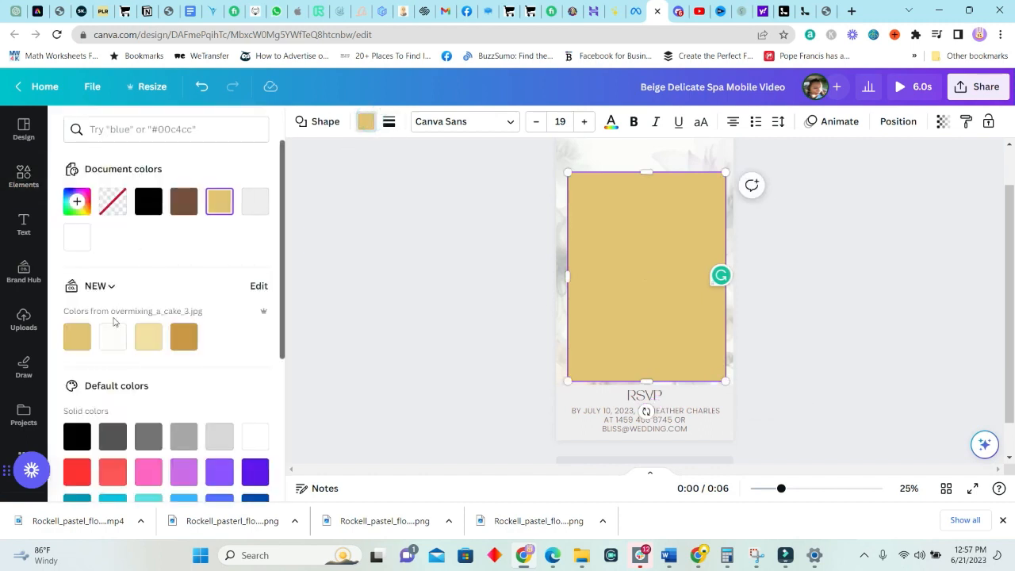
click(112, 334)
drag(688, 307, 686, 296)
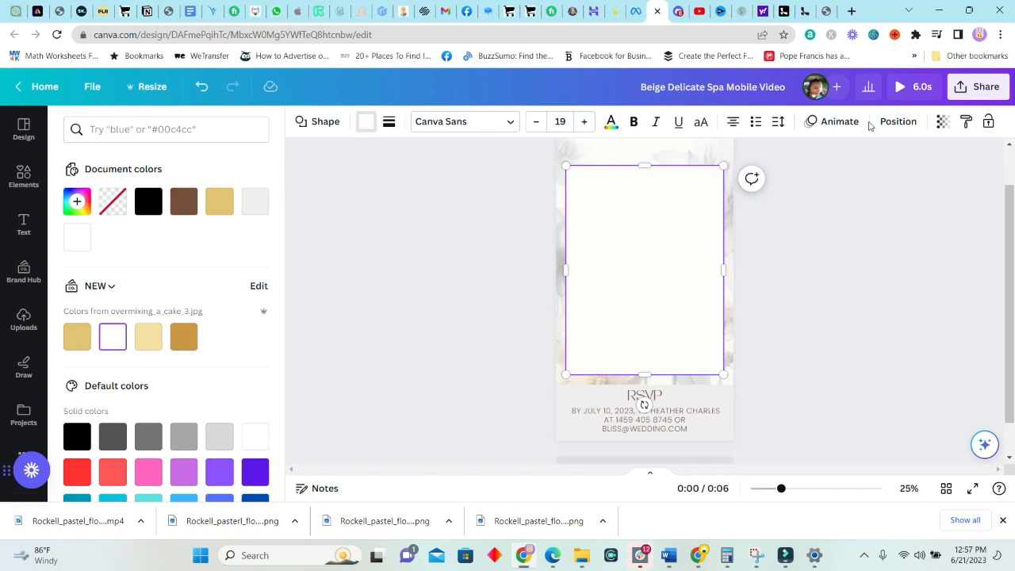
Move the white rectangle behind the invitation text in the layer order
click(878, 123)
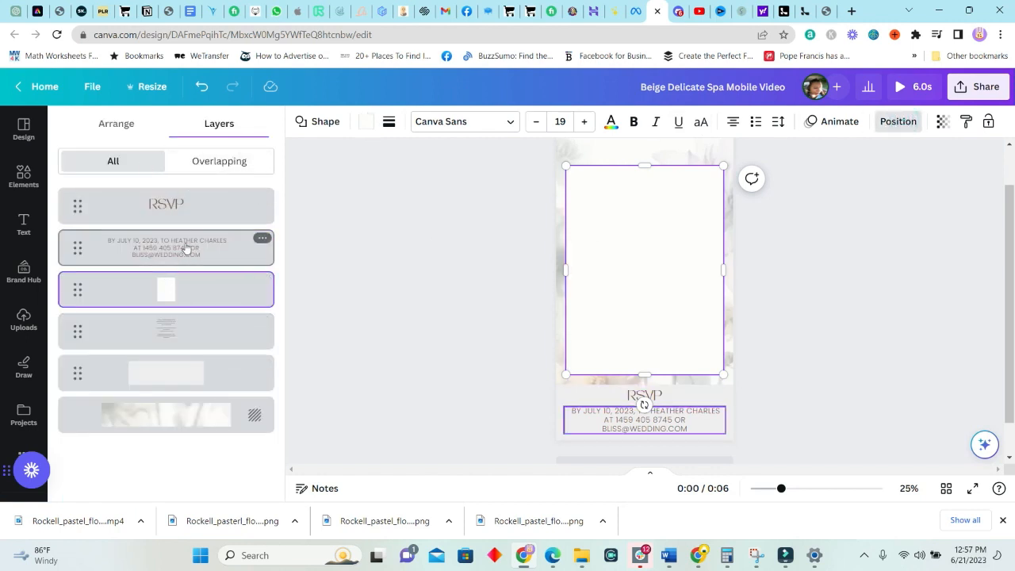
drag(174, 284, 174, 344)
click(778, 272)
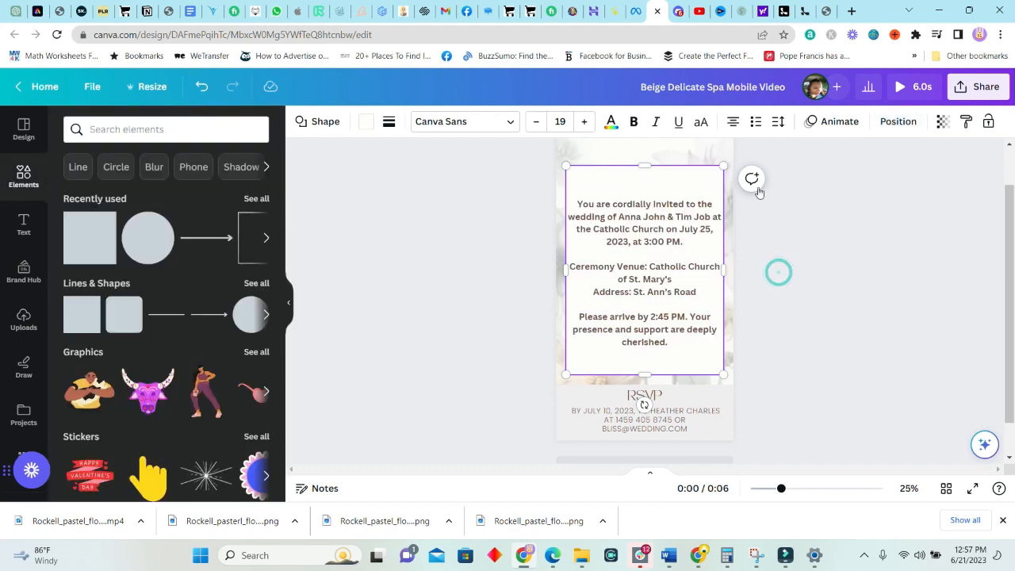
click(740, 280)
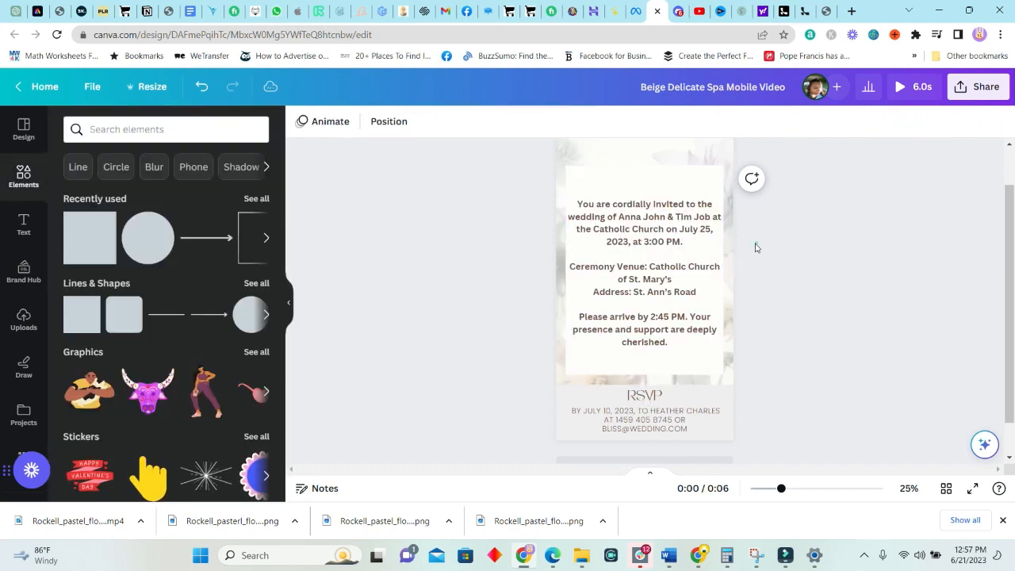
Lower the invitation box's transparency to 77
click(670, 194)
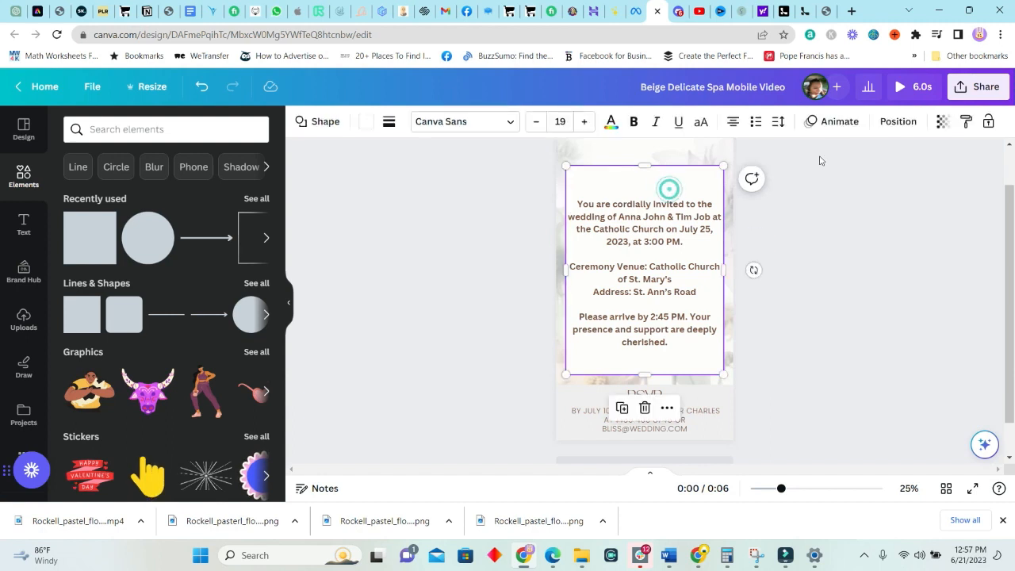
click(942, 122)
drag(942, 175, 914, 180)
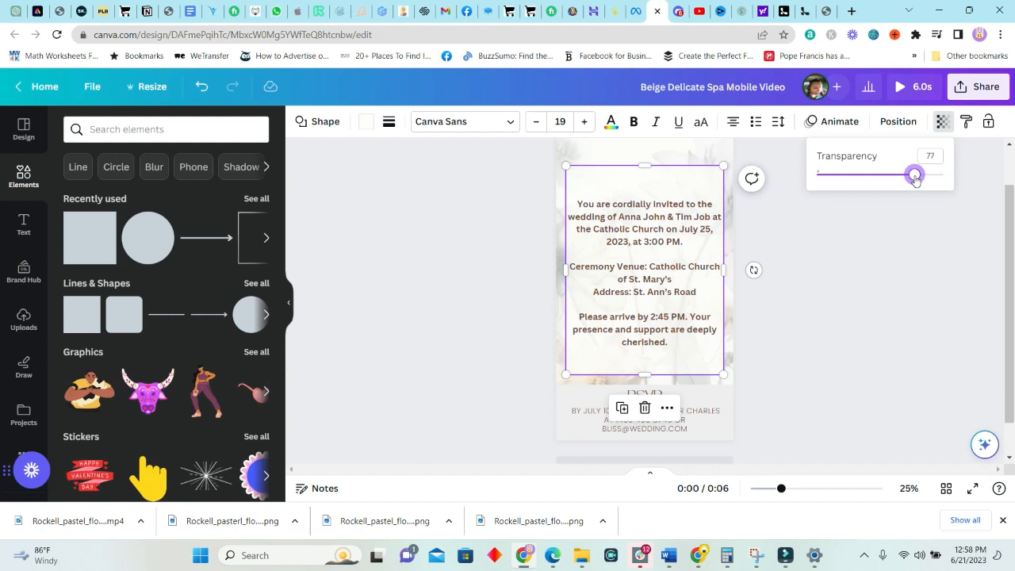
click(806, 277)
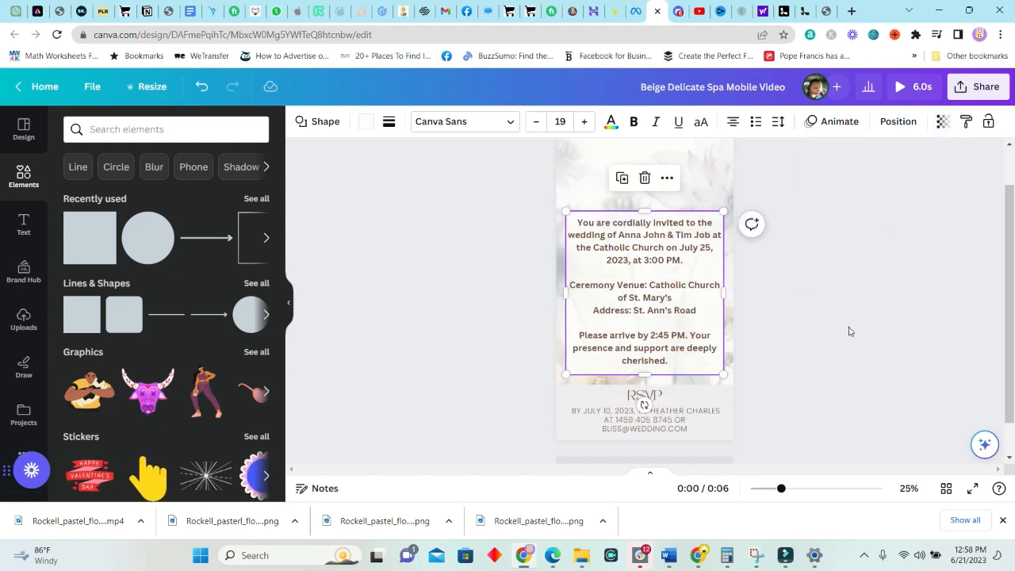
click(845, 329)
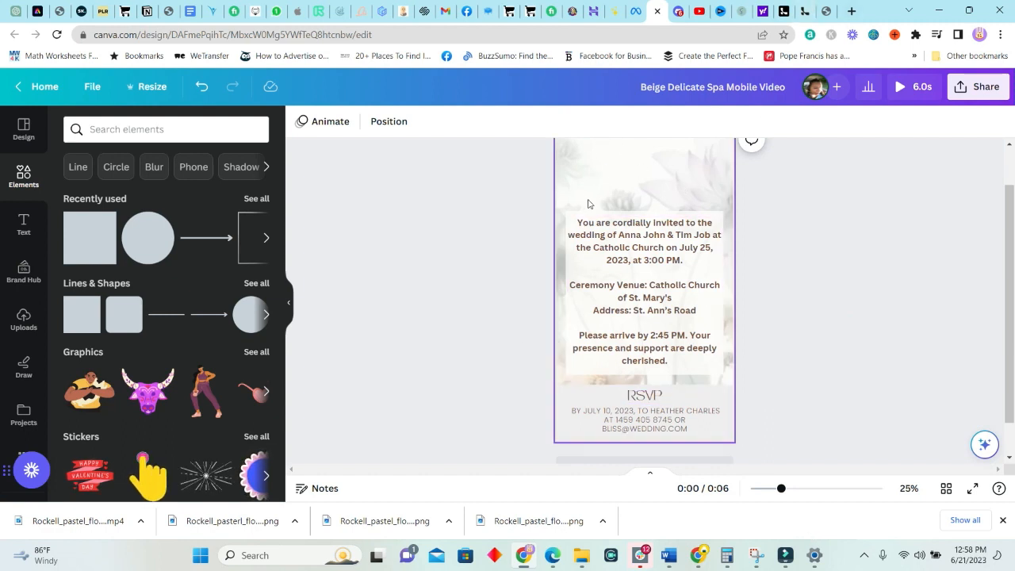
Highlight 'You are cordially invited' and browse the text styles and brand kit fonts
click(663, 226)
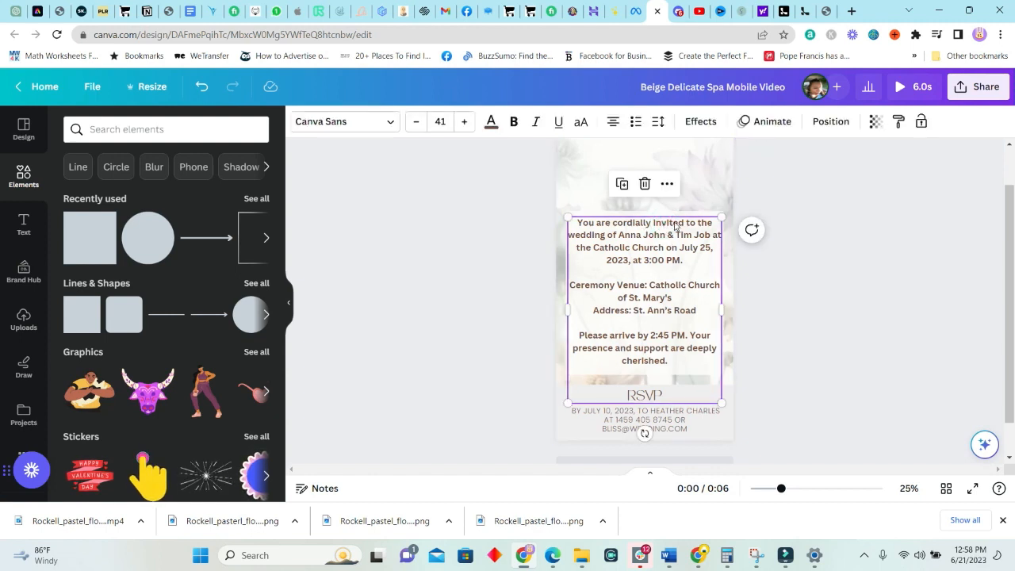
click(675, 190)
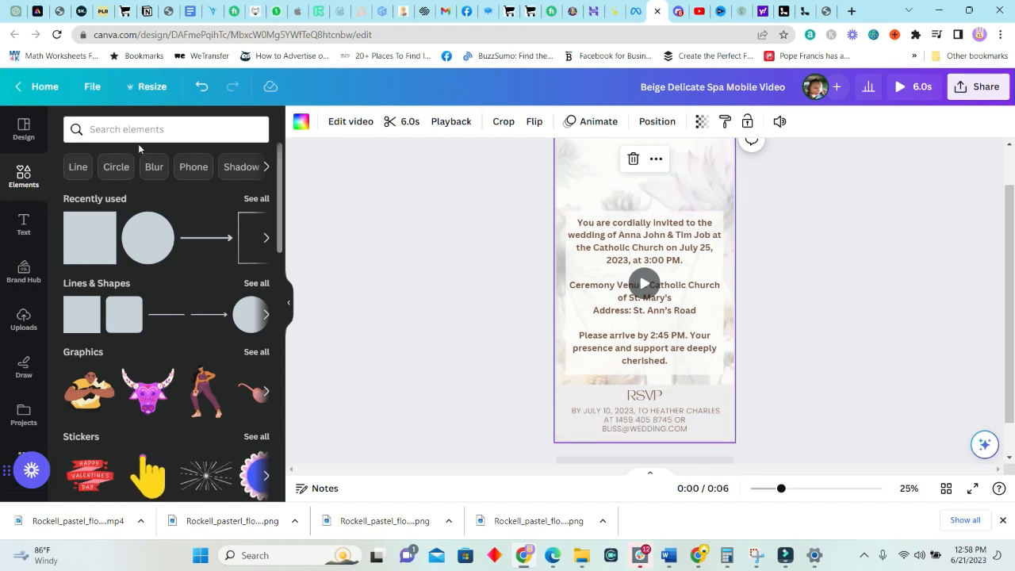
double_click(648, 223)
drag(686, 224, 577, 223)
click(24, 224)
click(255, 224)
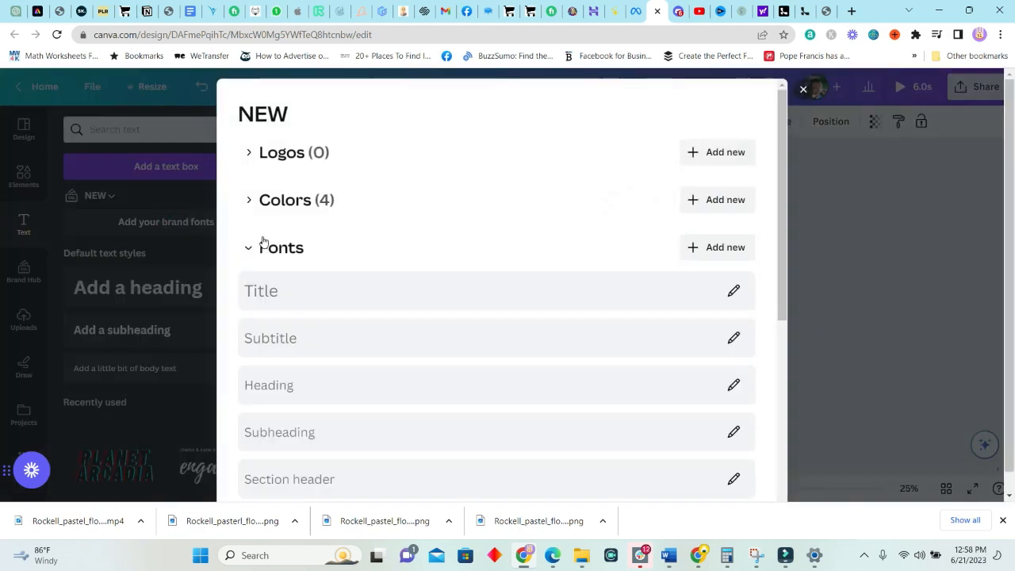
click(177, 333)
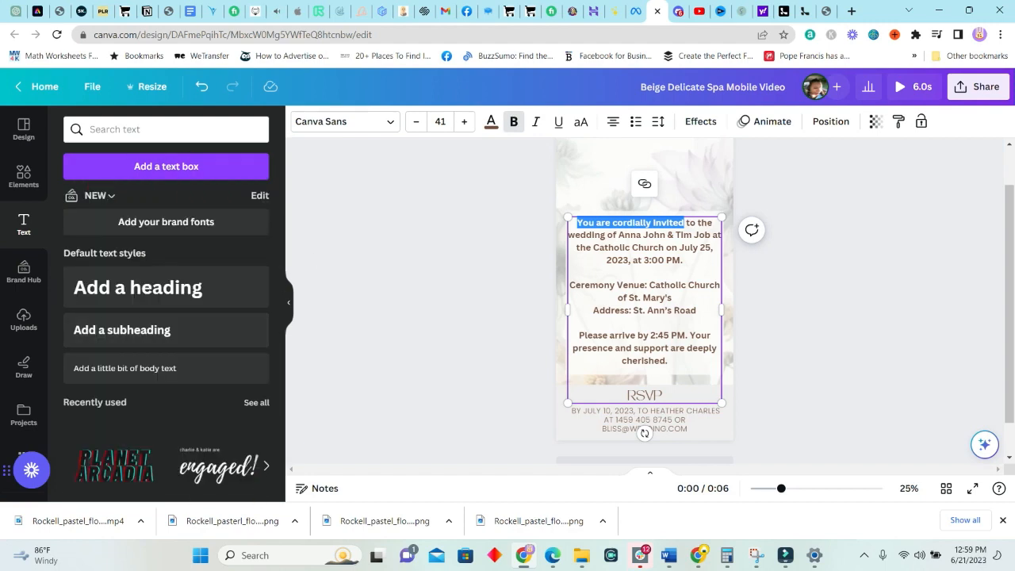
Preview the design full screen, then return to the editor
click(868, 398)
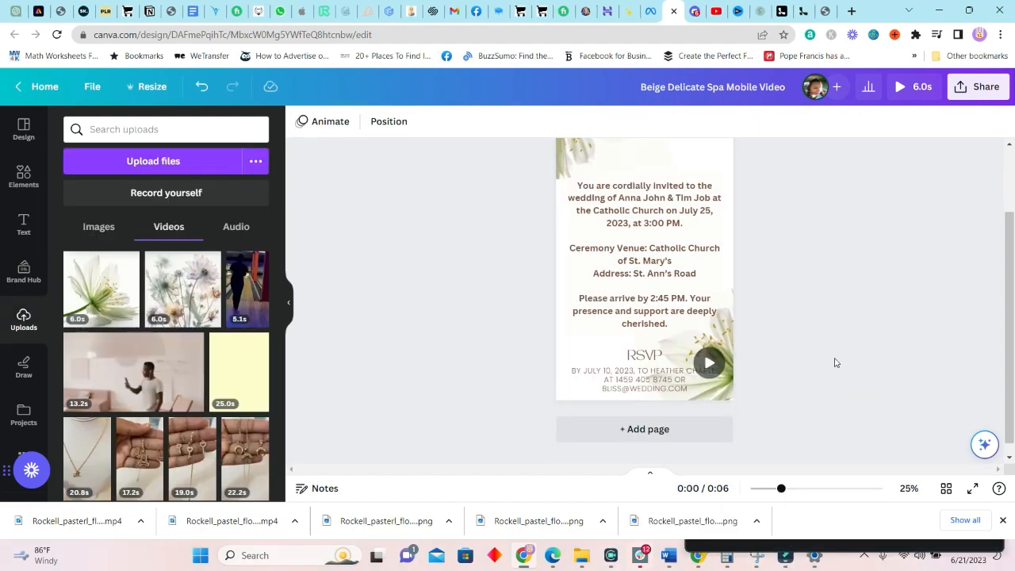
scroll(834, 362, up, 1)
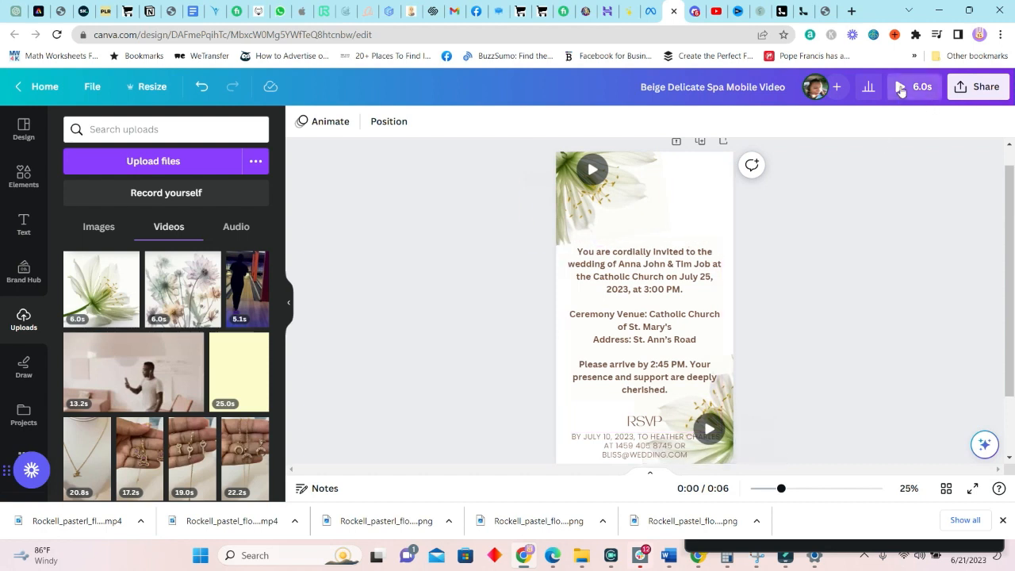
click(900, 91)
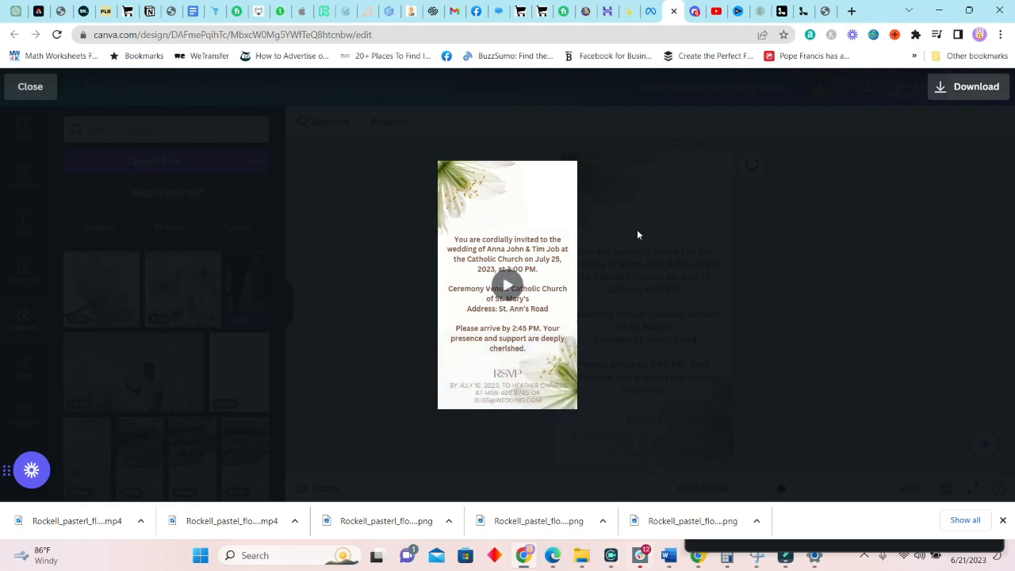
click(693, 228)
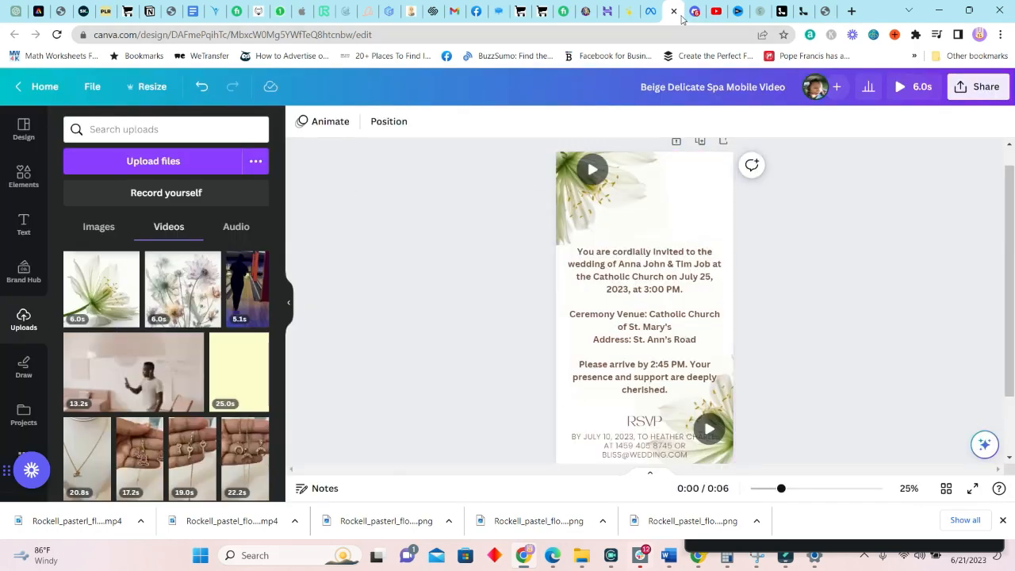
Check the flower image in Discord and LeiaPix, then reposition a lily video element
click(691, 11)
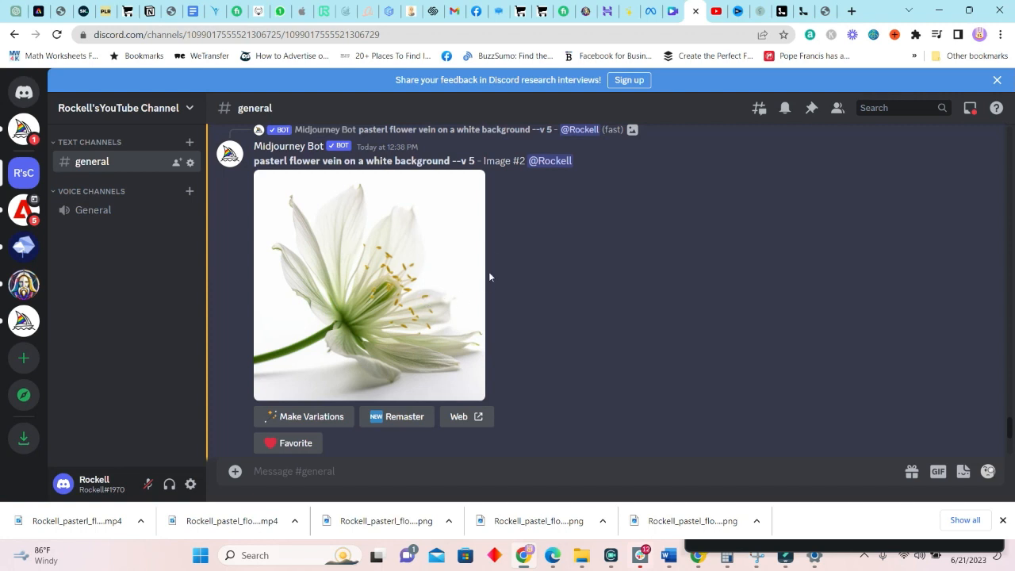
click(761, 11)
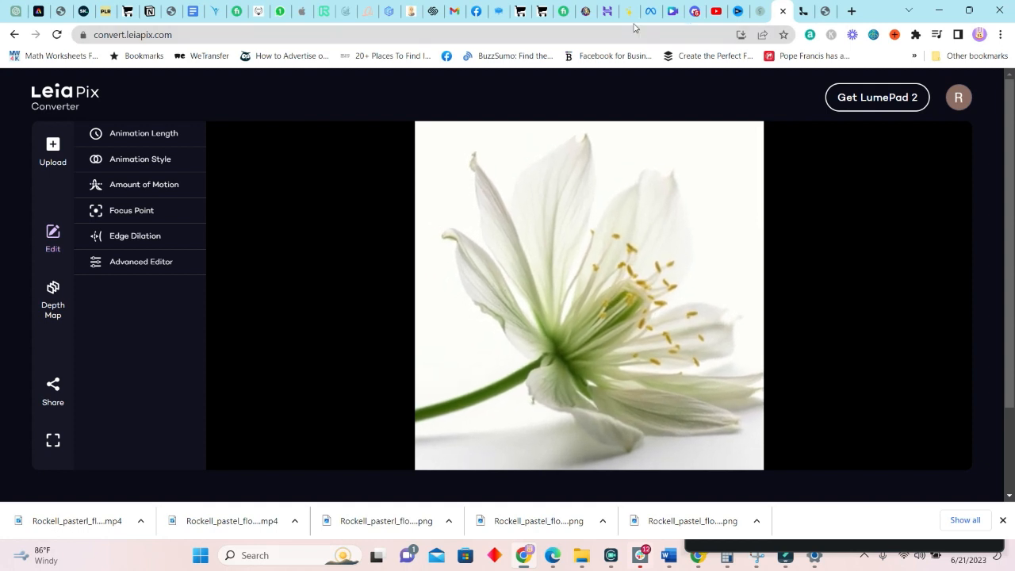
click(673, 11)
drag(730, 422, 788, 408)
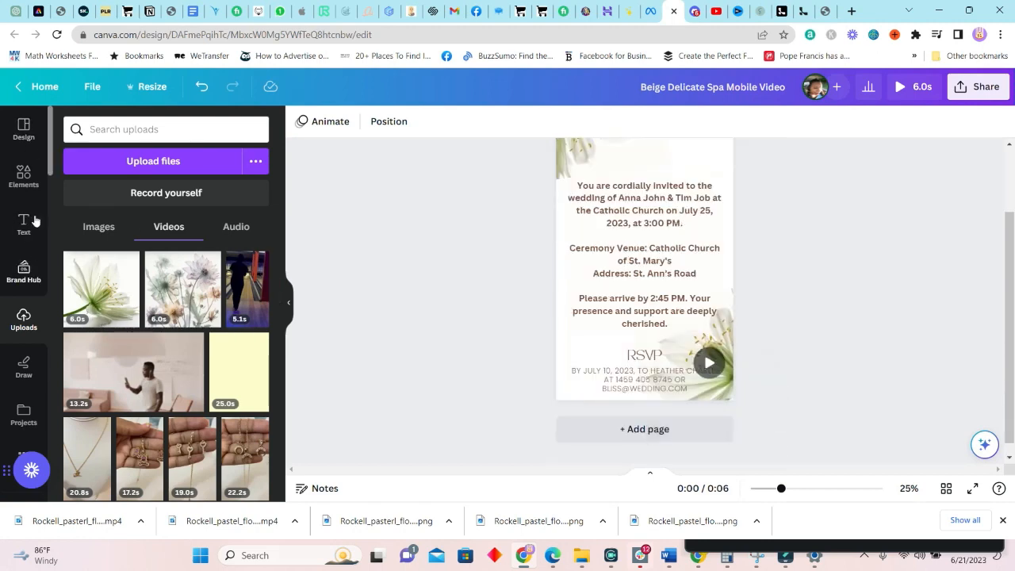
Add a square and stretch it into a rectangle over the RSVP heading and details
click(26, 183)
click(81, 230)
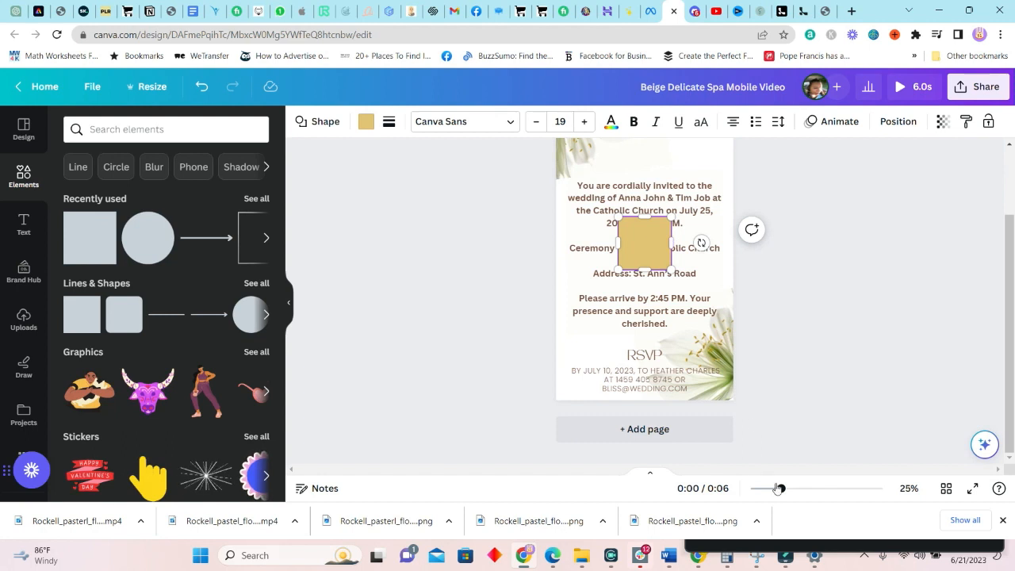
drag(778, 488, 791, 488)
scroll(798, 375, down, 1)
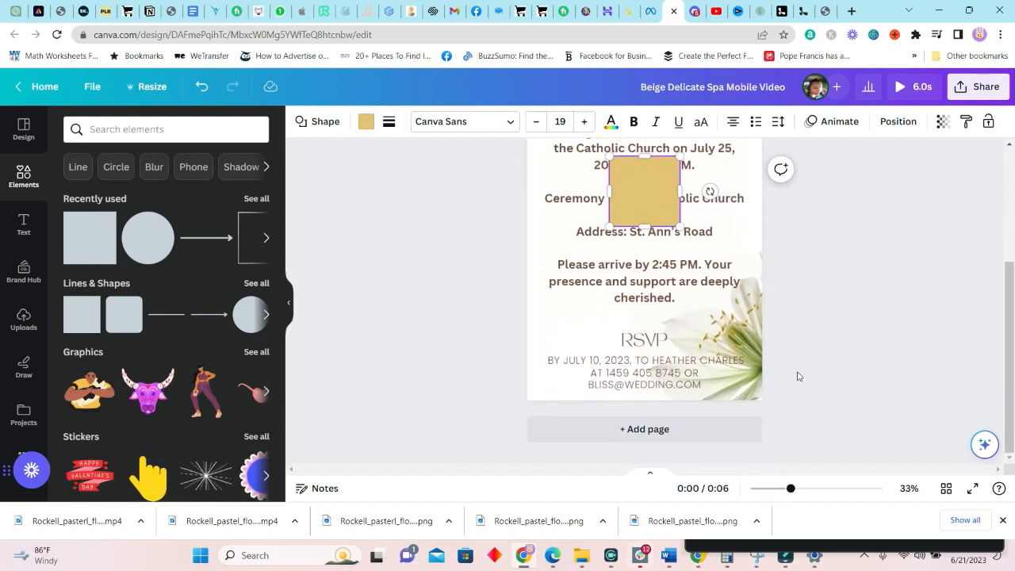
click(735, 216)
click(644, 194)
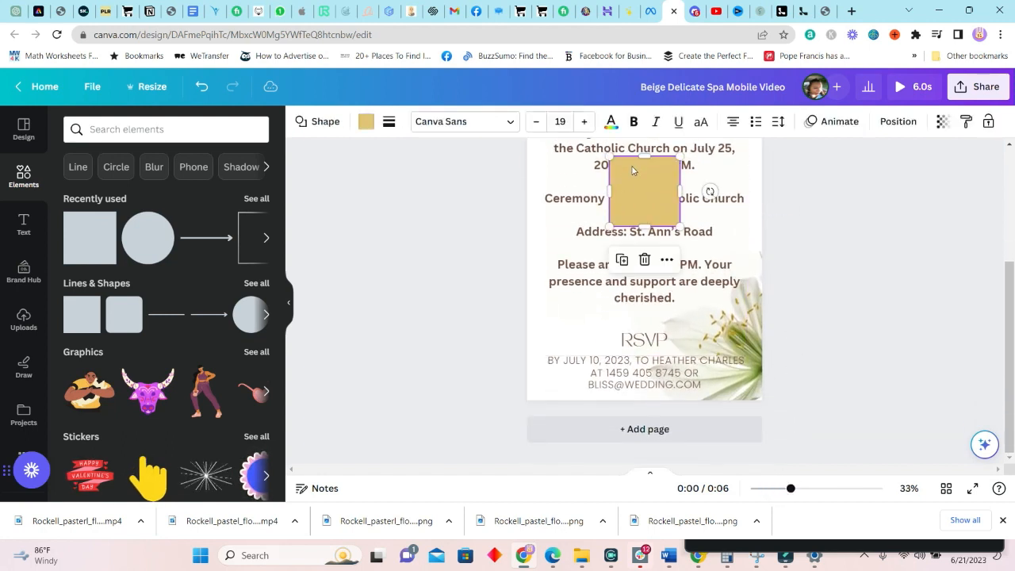
drag(644, 157, 795, 367)
drag(661, 385, 662, 410)
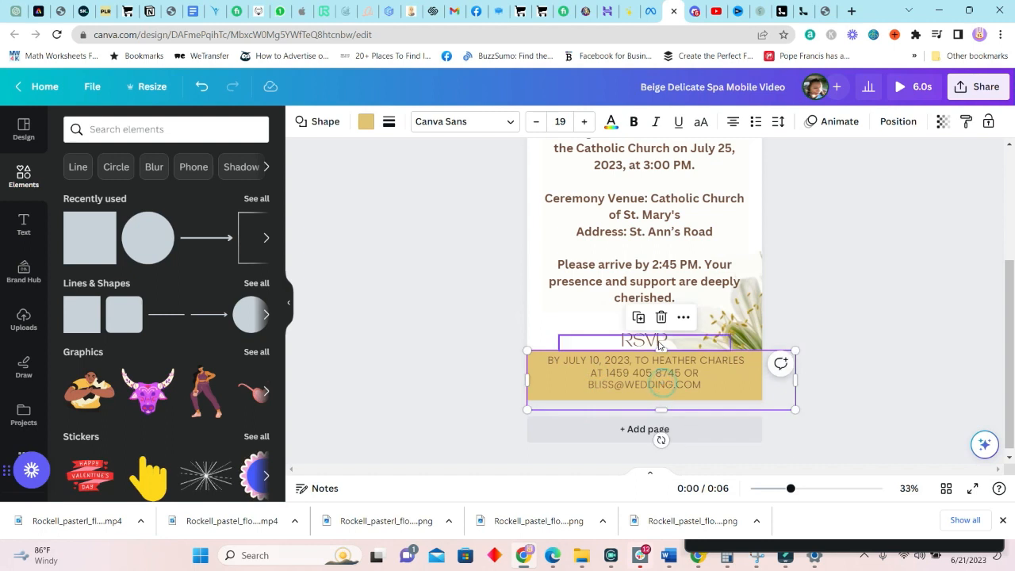
drag(661, 351, 658, 316)
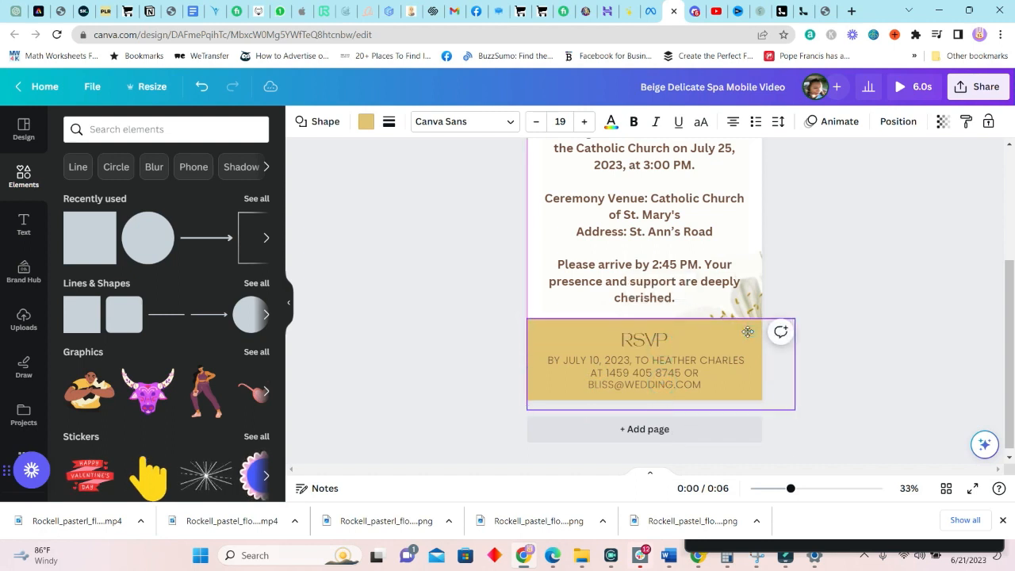
click(825, 335)
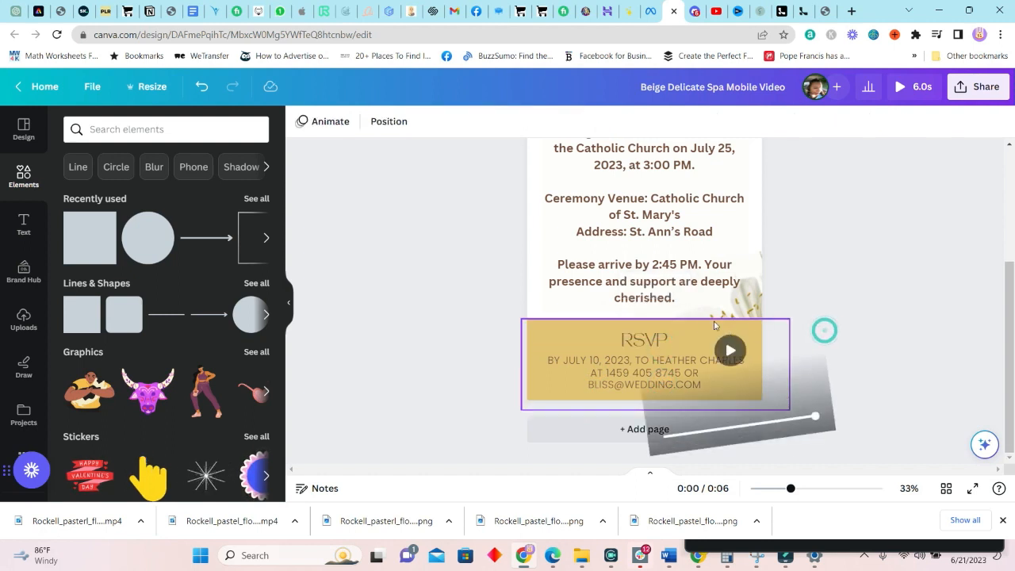
click(565, 336)
Fill the rectangle with a sage green sampled from the flower image
click(365, 121)
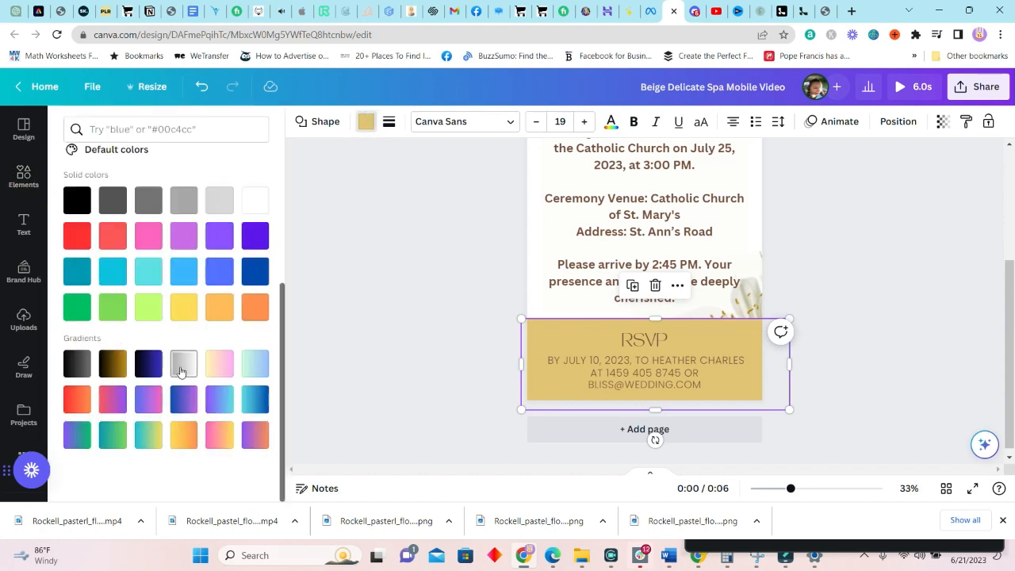
scroll(177, 362, up, 3)
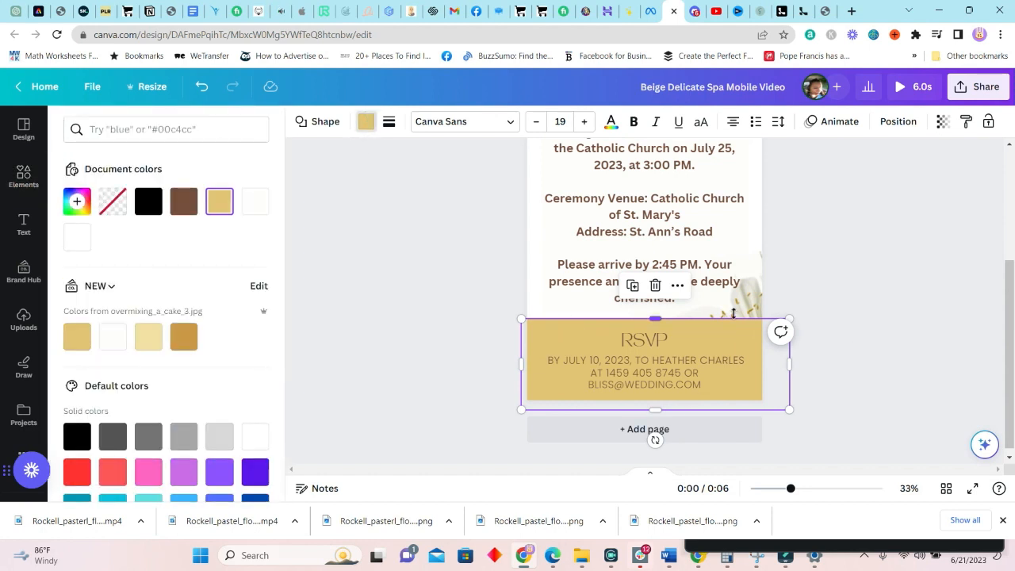
scroll(733, 313, up, 5)
click(77, 201)
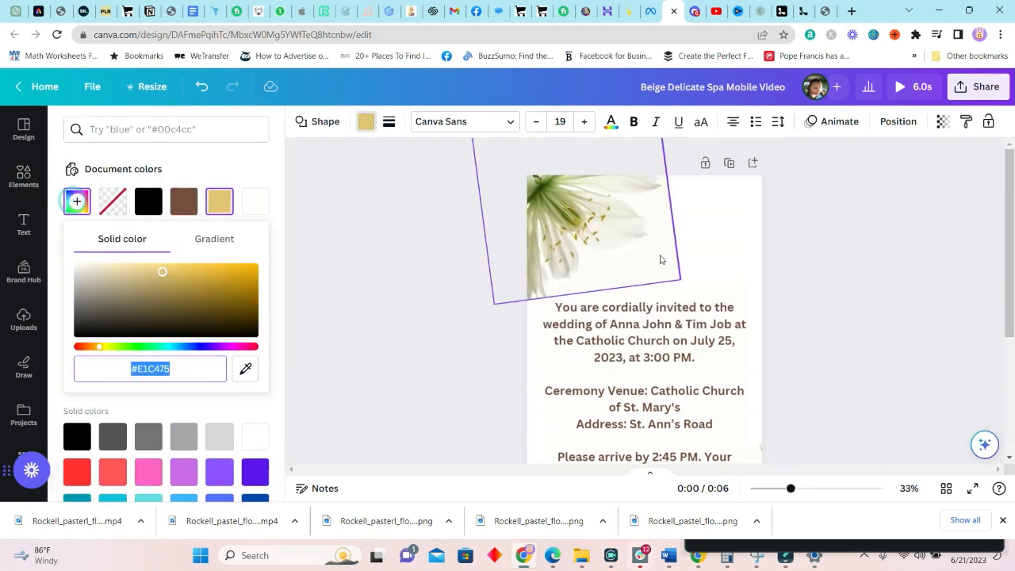
click(245, 368)
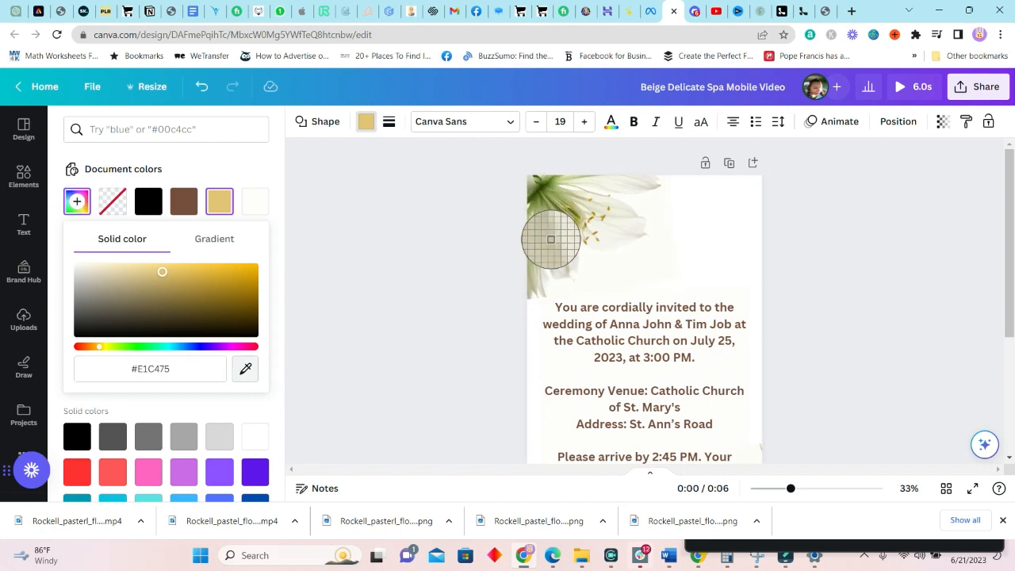
click(539, 220)
scroll(669, 347, down, 3)
Turn the RSVP heading and the July reply details white
key(Escape)
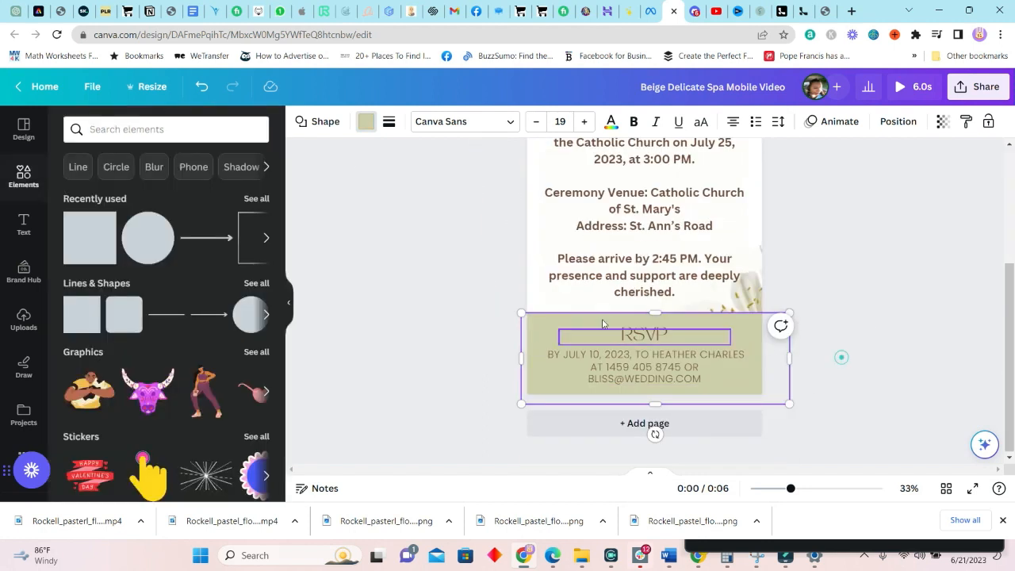
click(644, 333)
click(491, 123)
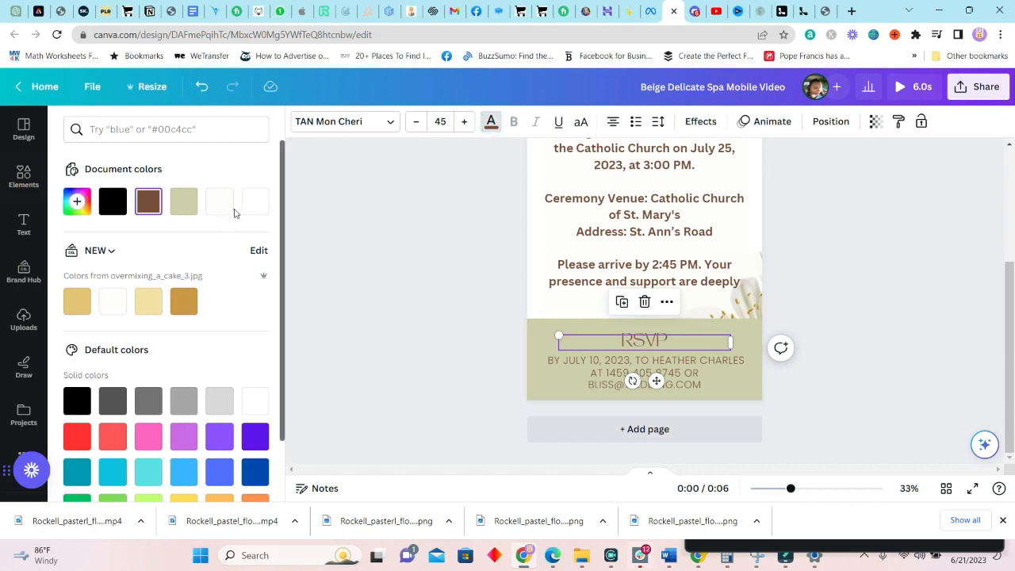
click(225, 200)
click(685, 371)
click(255, 202)
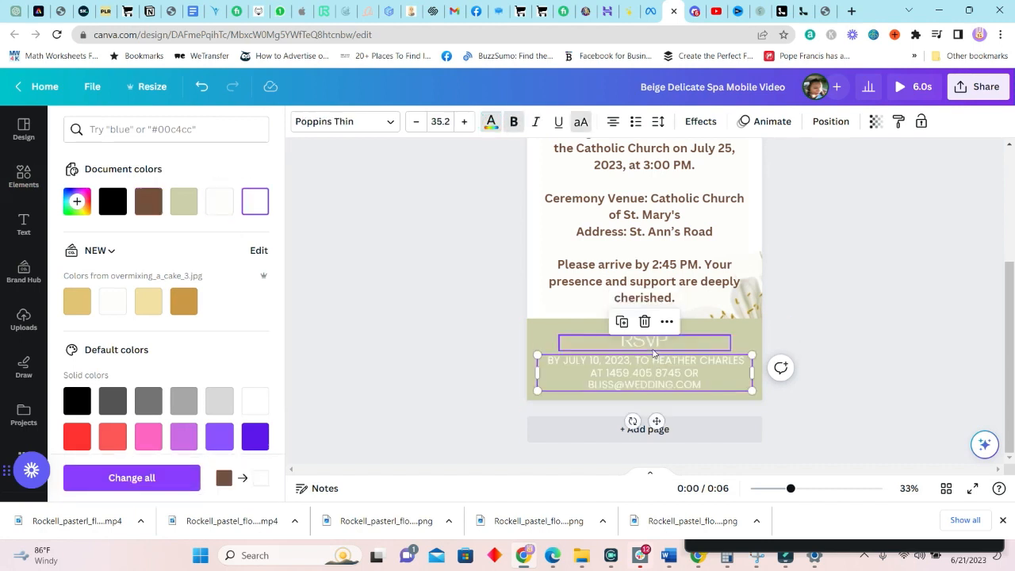
click(646, 344)
click(260, 206)
click(881, 379)
Move the sage rectangle lower in the layers and fade it to 76 transparency
click(536, 333)
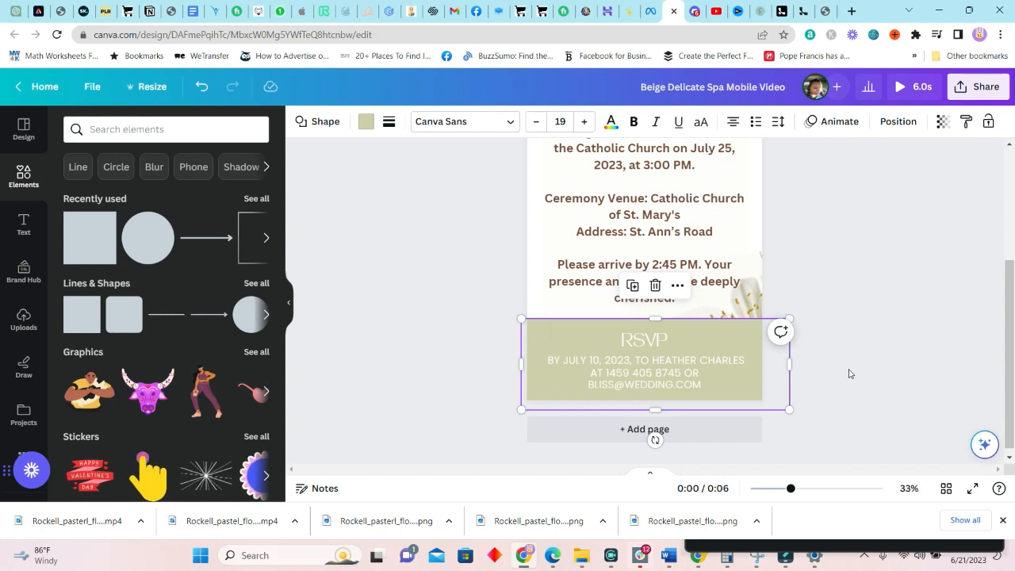
click(899, 121)
drag(166, 315, 168, 369)
click(941, 122)
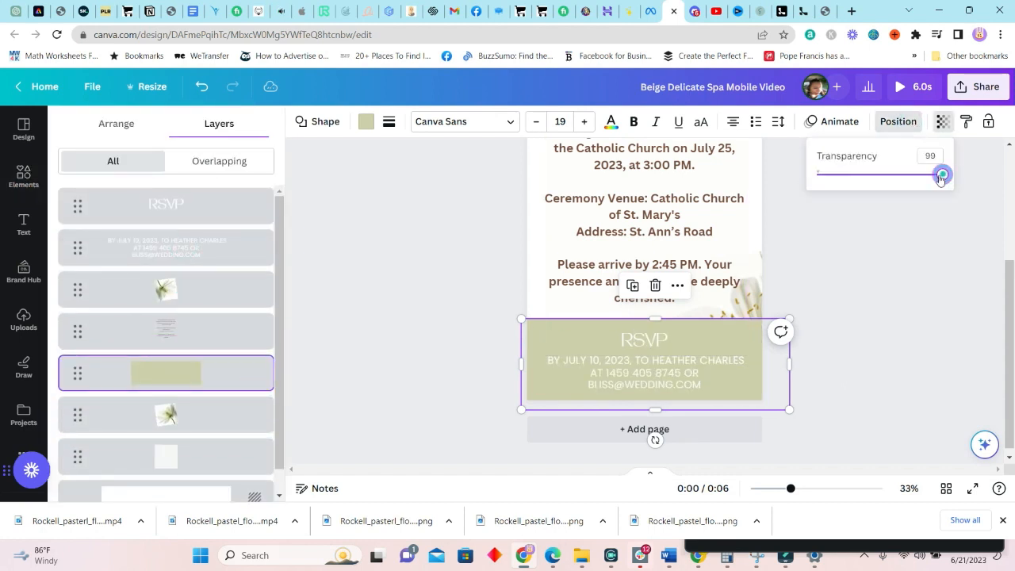
drag(926, 183, 910, 184)
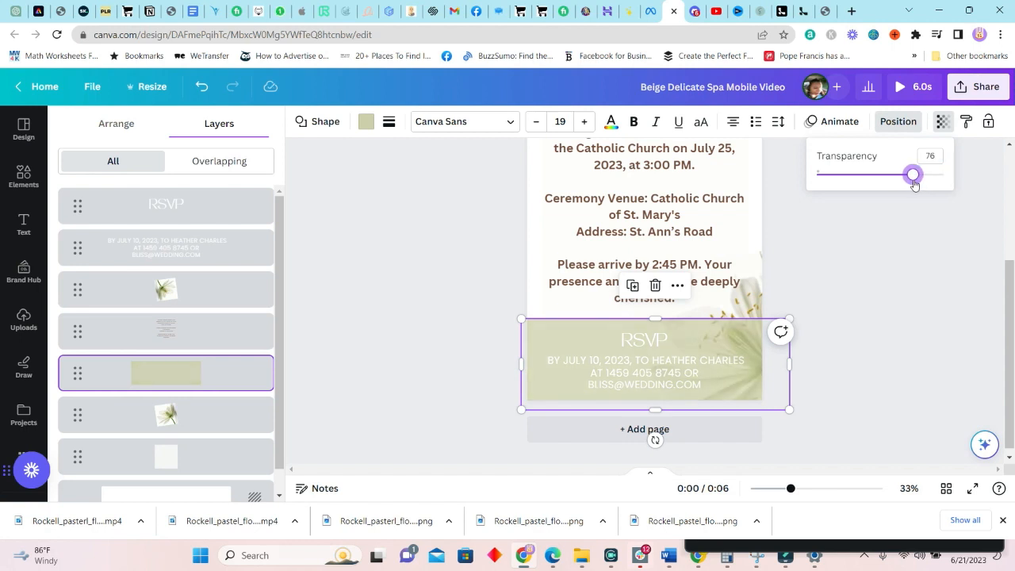
Recolour the RSVP heading and reply details from white to the brown document swatch
click(879, 303)
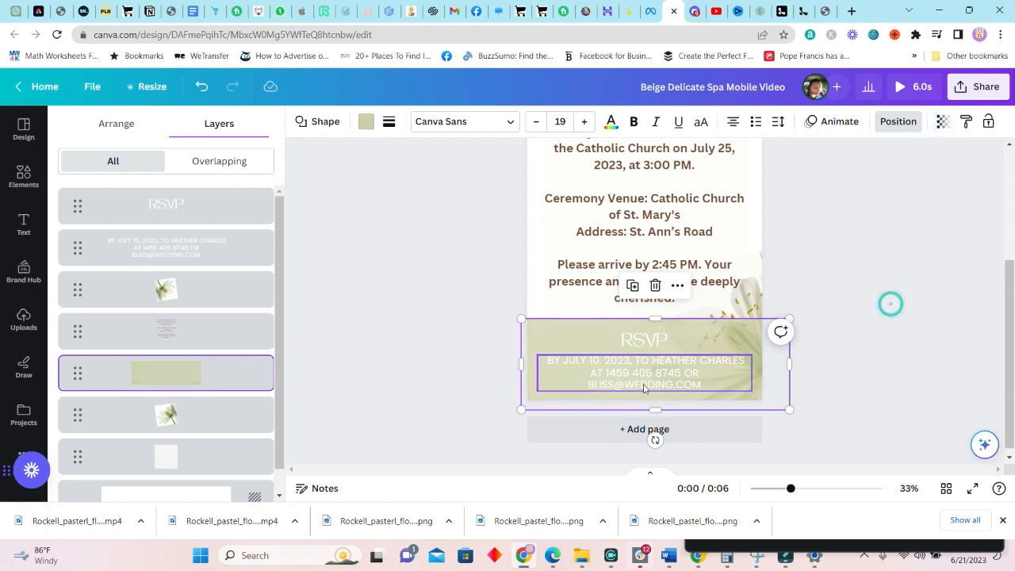
click(659, 376)
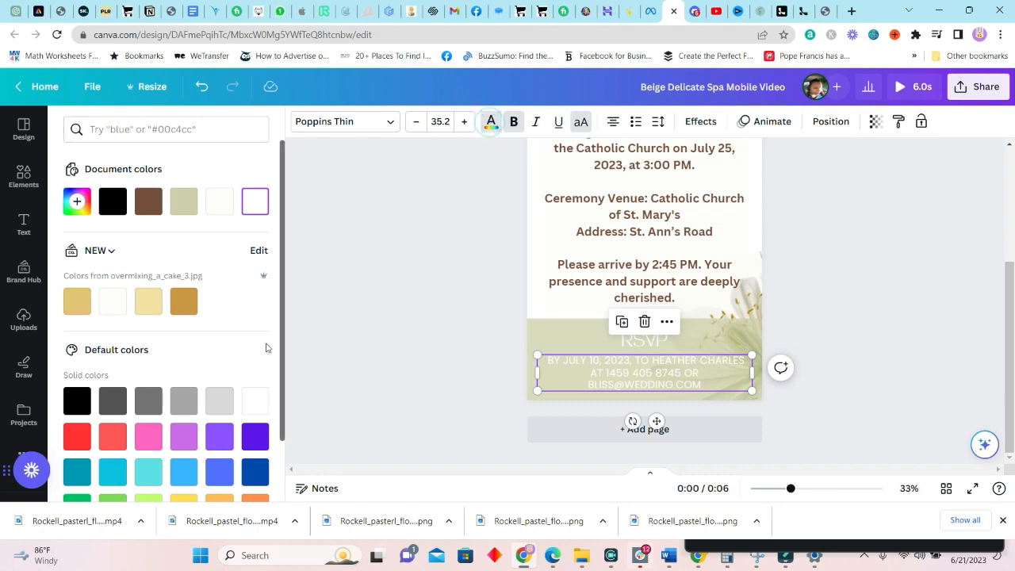
click(184, 302)
key(shift+Tab)
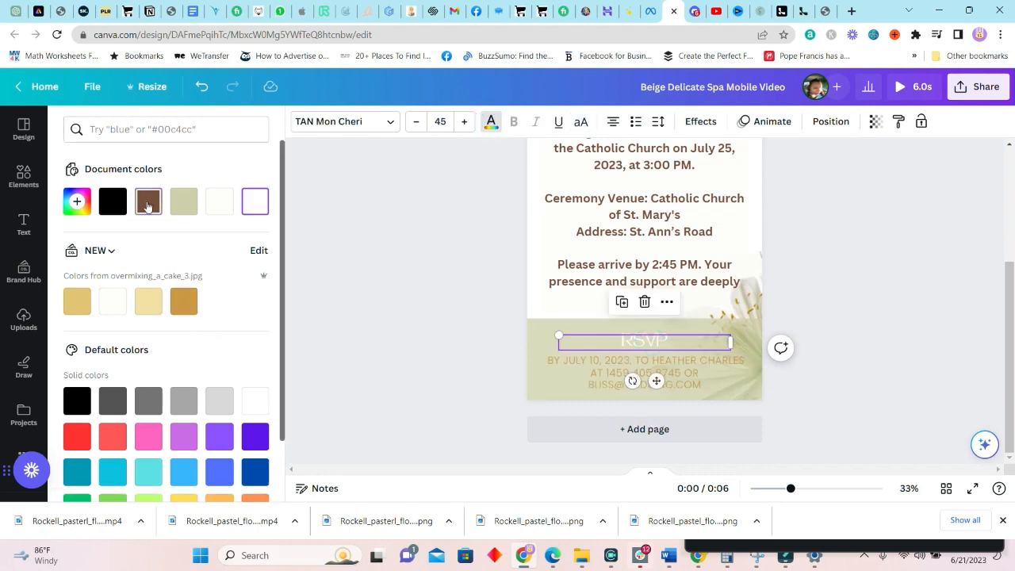
click(147, 206)
key(Tab)
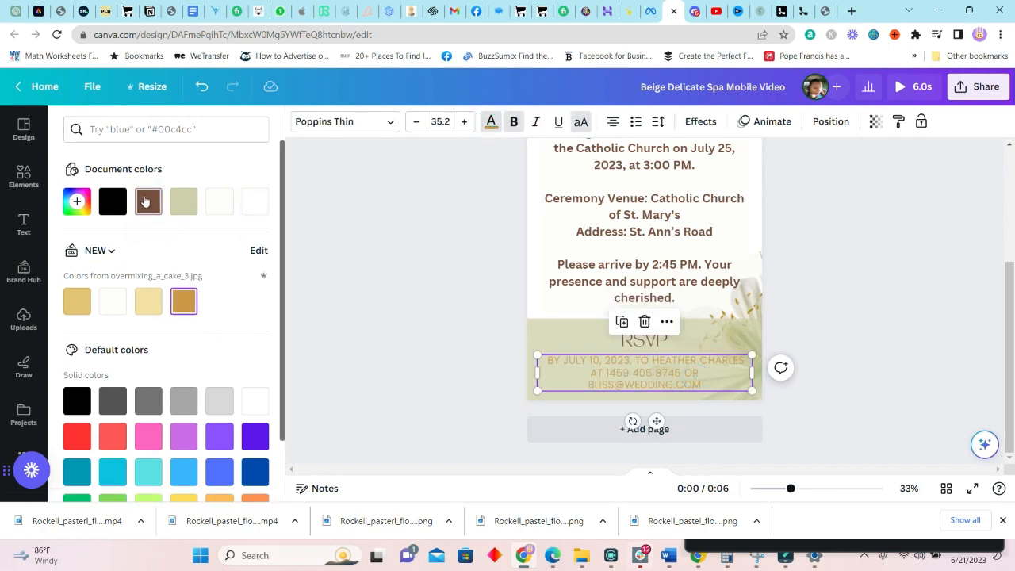
click(144, 203)
click(831, 353)
scroll(846, 341, up, 2)
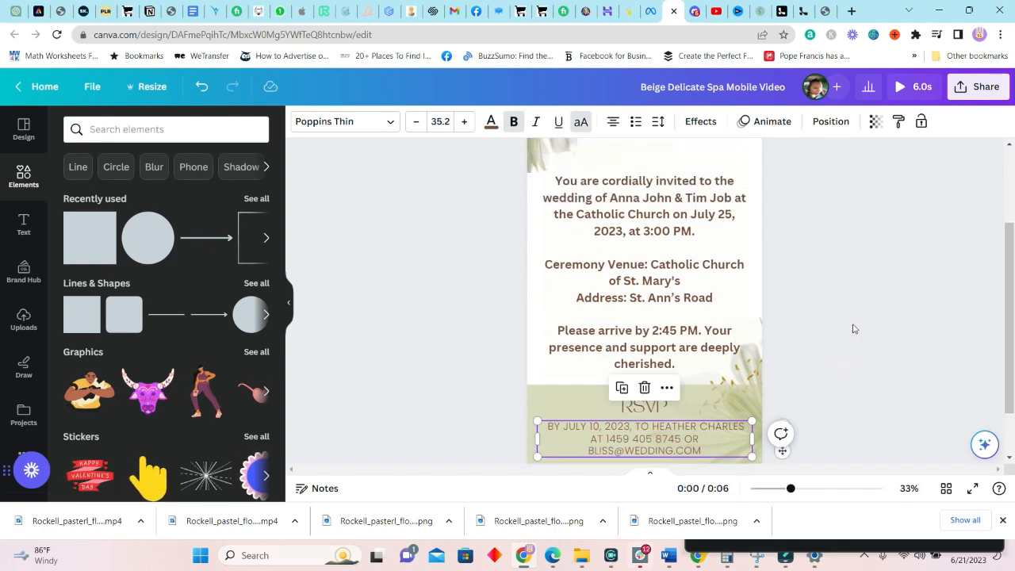
scroll(935, 341, down, 2)
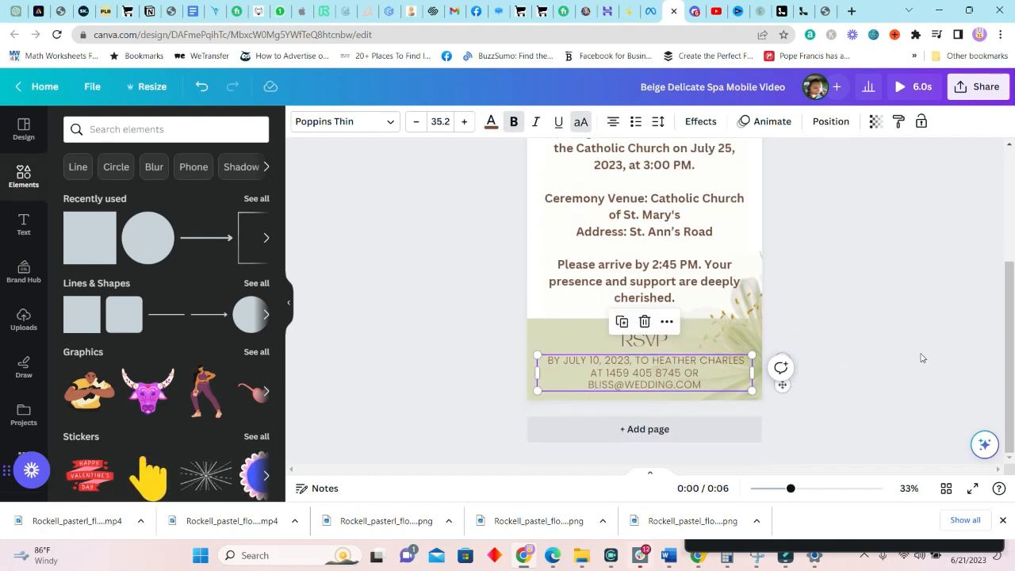
scroll(765, 313, up, 2)
click(620, 212)
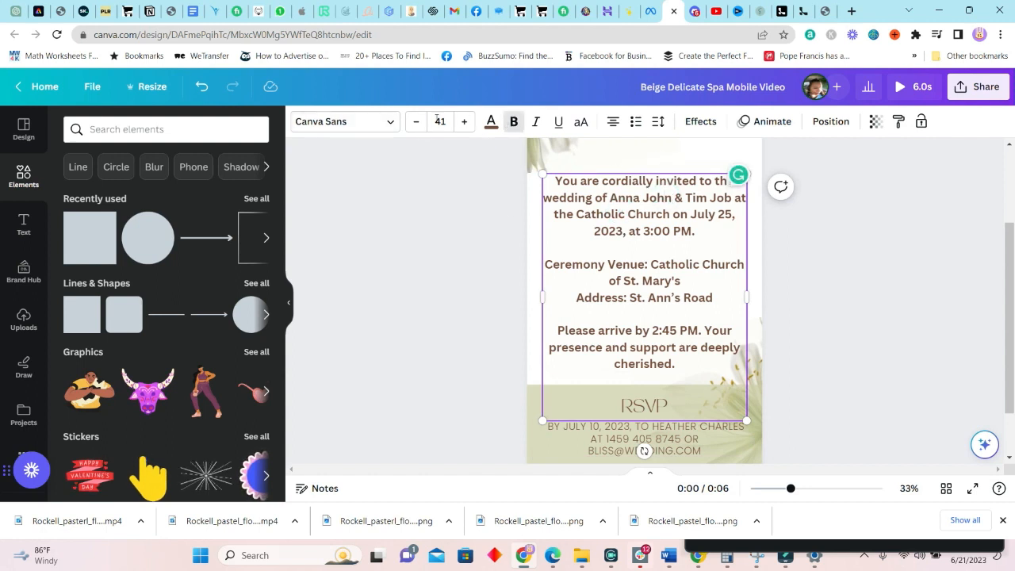
Try Open Sans Light and Citadel Script, then apply Vintage Goods to the invitation wording
click(389, 122)
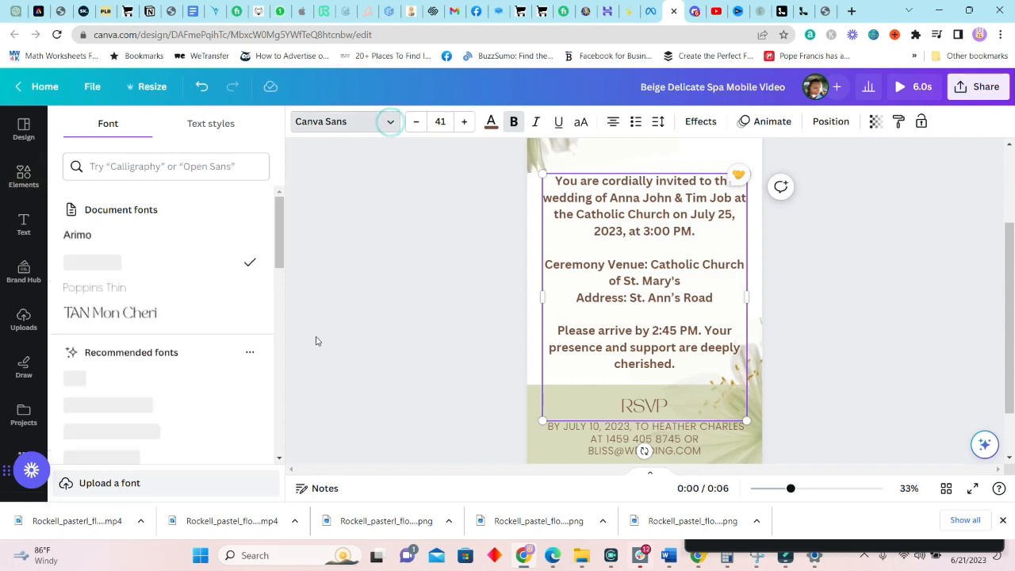
click(135, 392)
click(189, 168)
text(Scr)
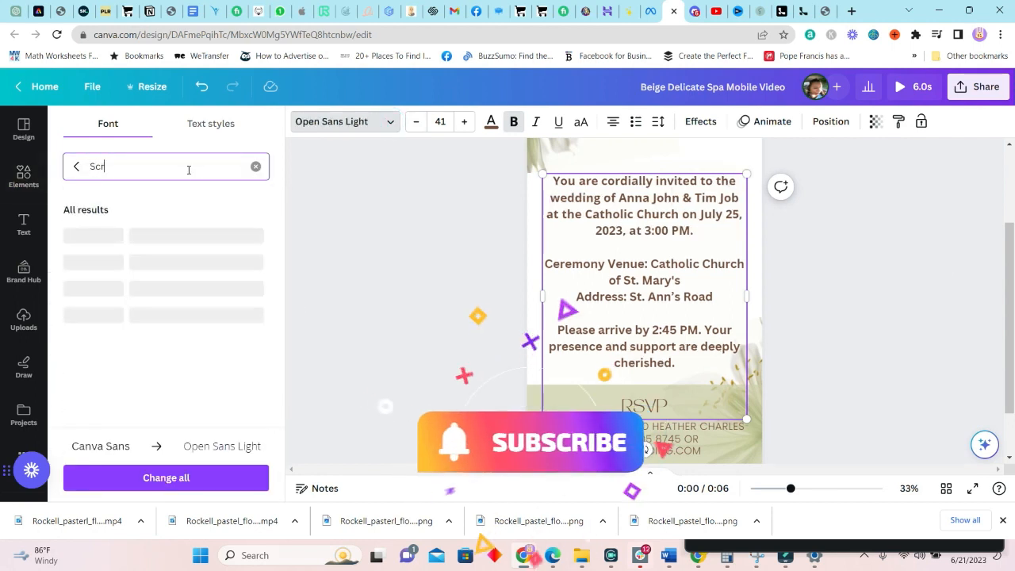
text(ipt)
click(103, 378)
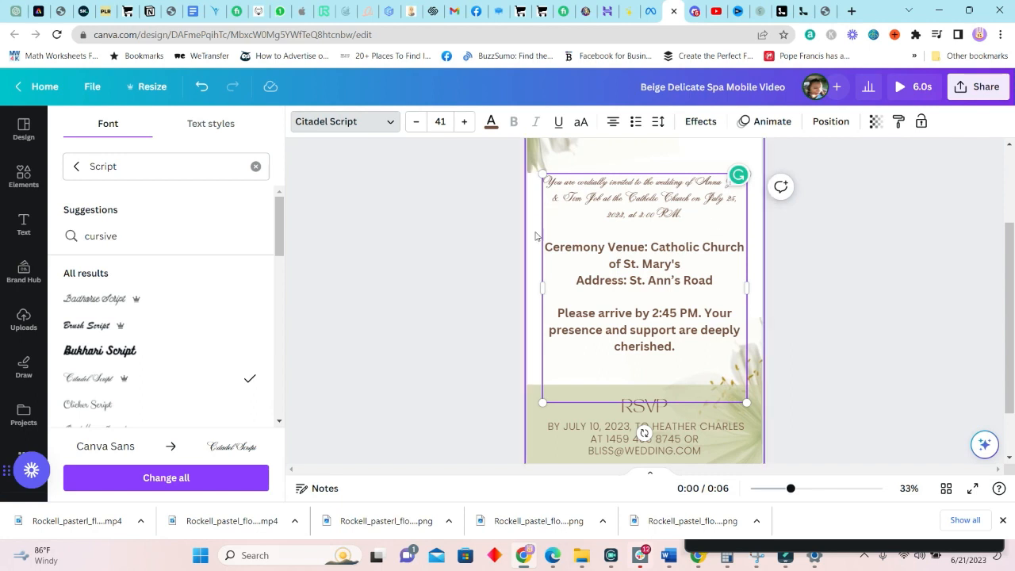
click(643, 213)
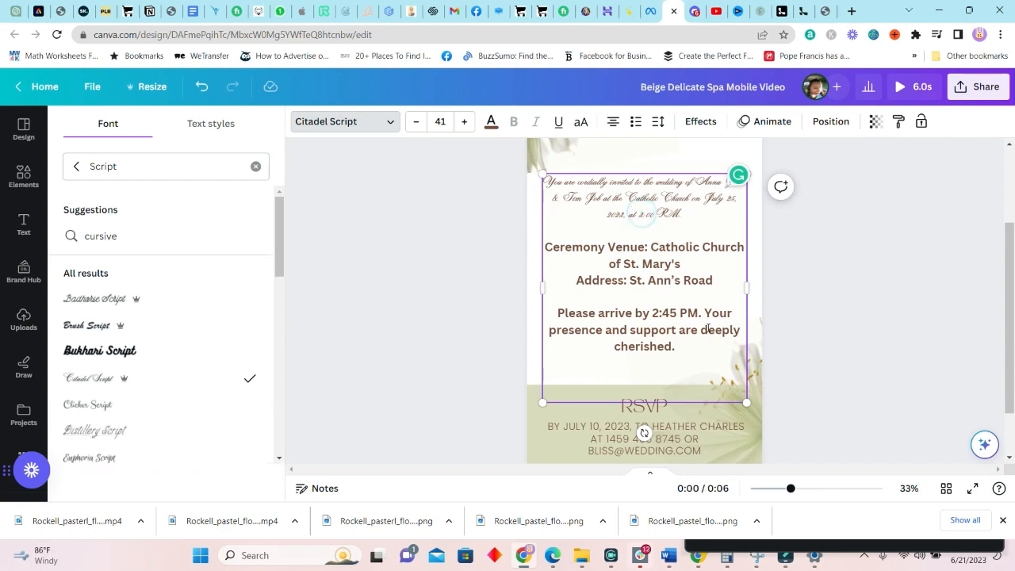
drag(685, 352, 540, 180)
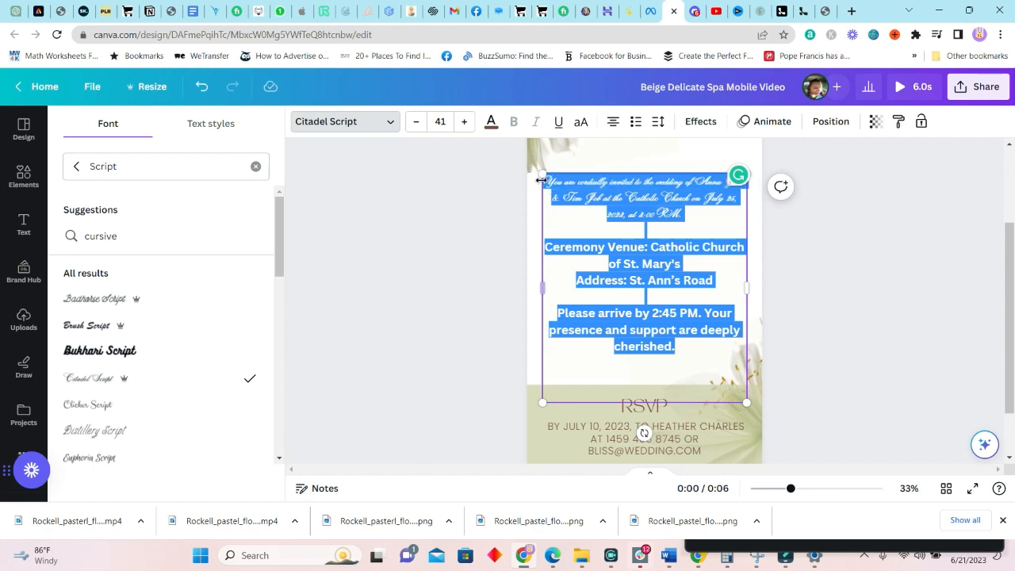
click(96, 236)
click(86, 340)
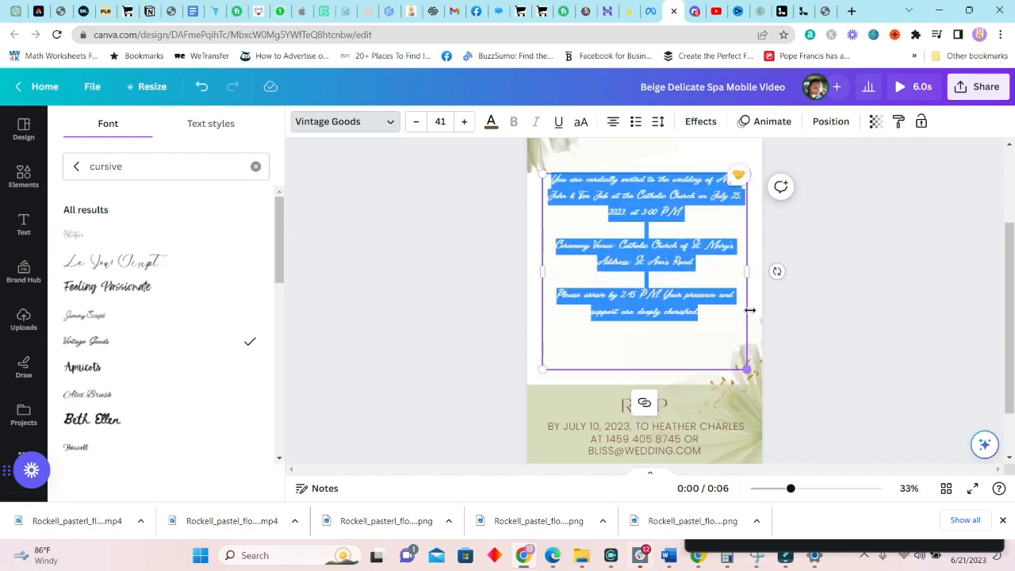
Narrow the invitation text box and enlarge the text to size 46
drag(746, 272, 714, 279)
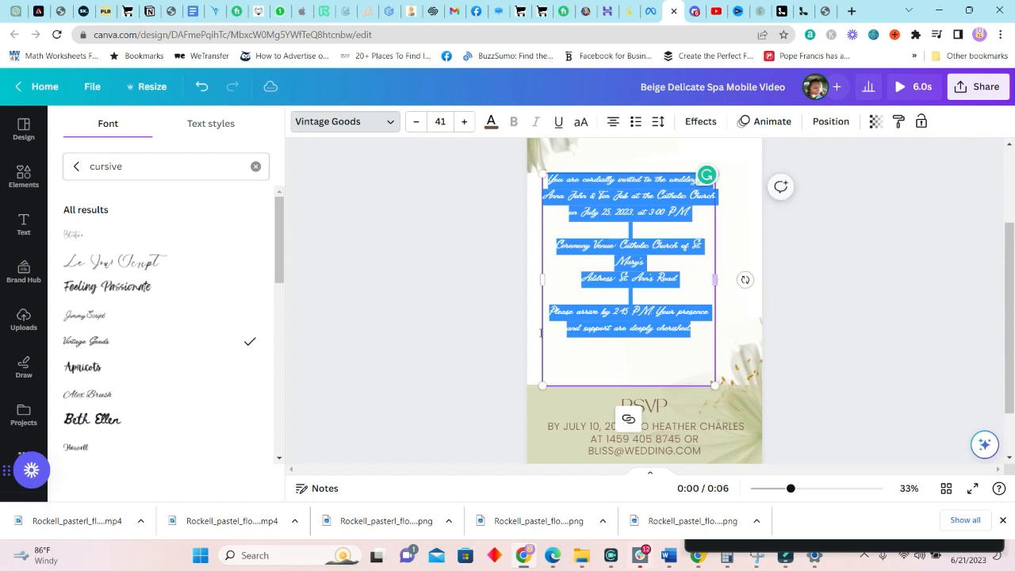
click(464, 125)
click(463, 125)
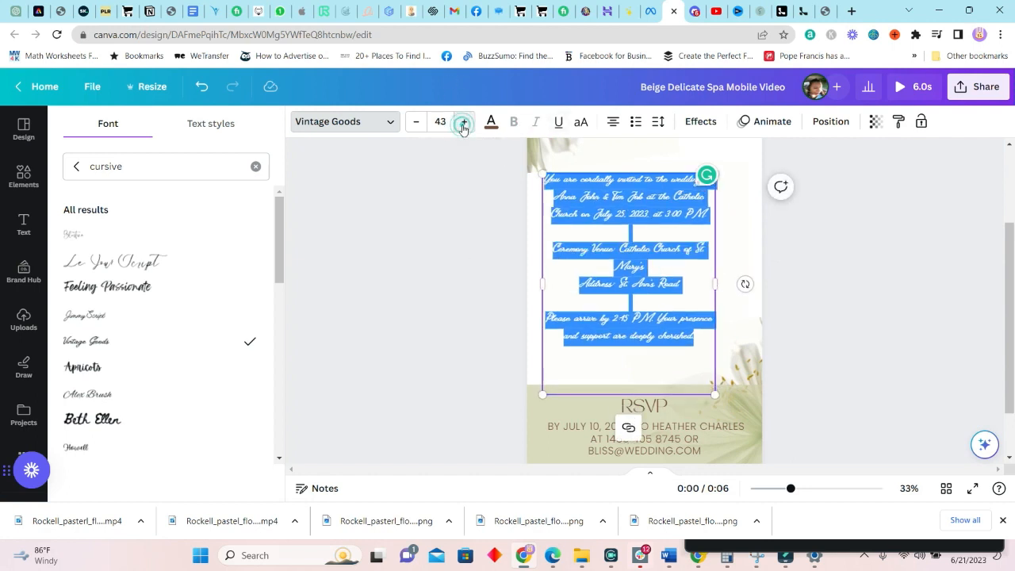
click(464, 127)
click(463, 127)
click(464, 127)
click(856, 281)
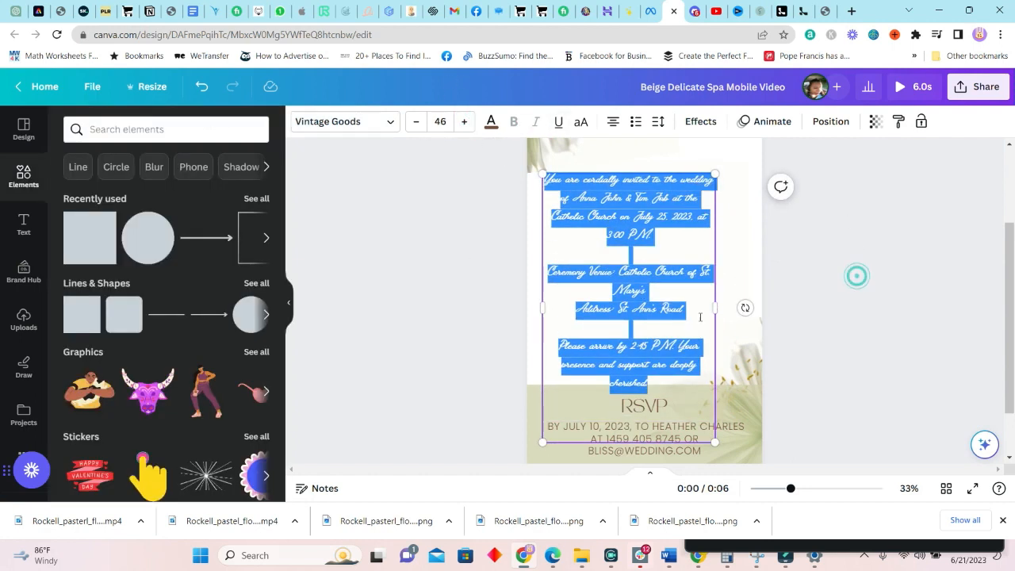
click(901, 323)
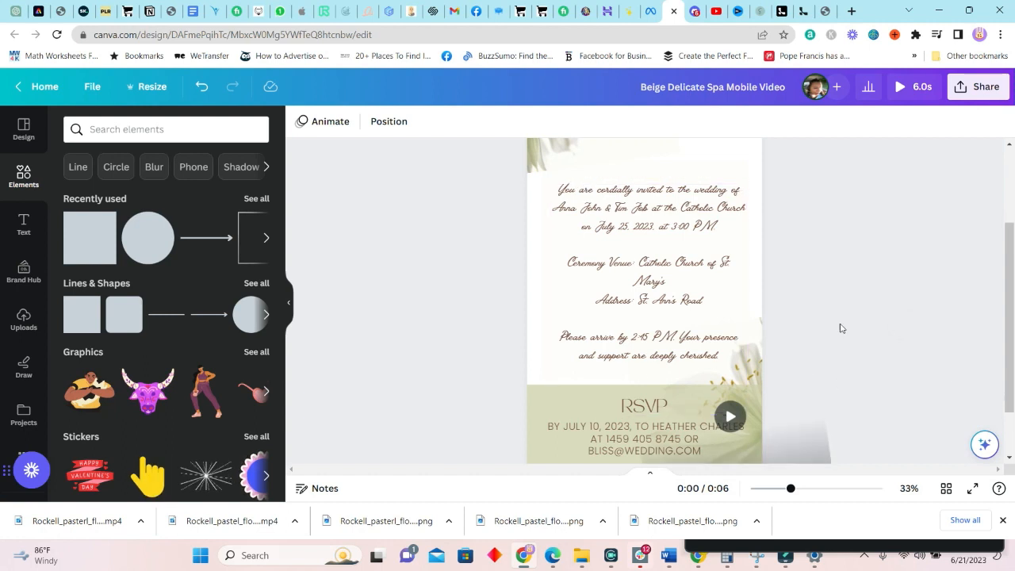
Check the invitation text box and the flower video at the page top
scroll(840, 329, up, 3)
click(716, 347)
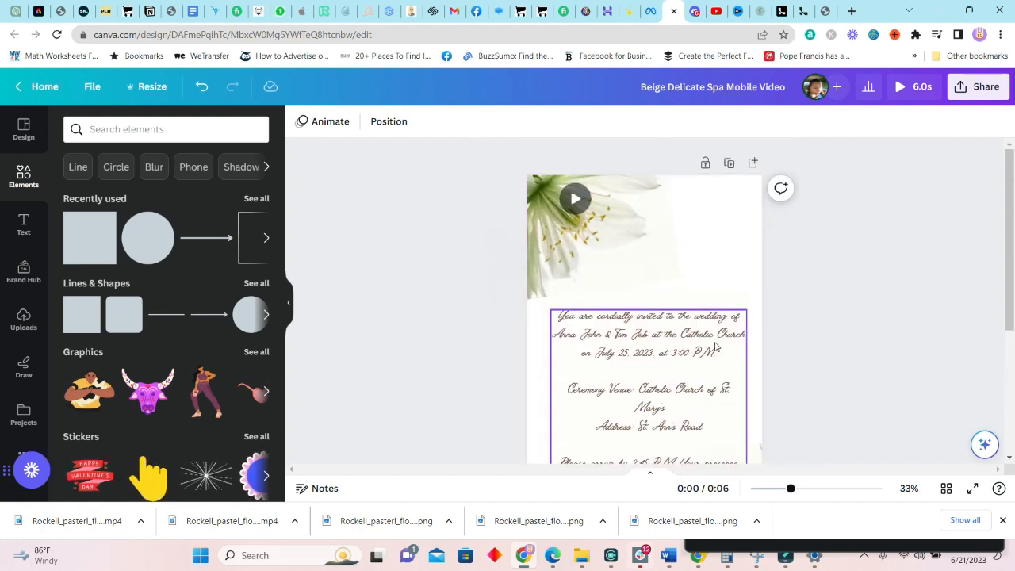
click(668, 354)
click(694, 260)
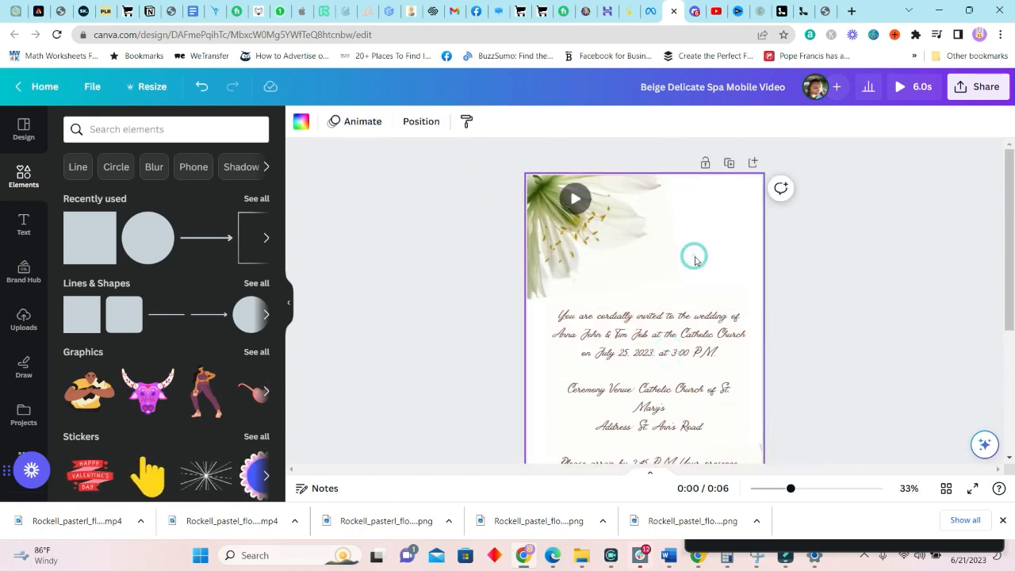
scroll(689, 270, down, 3)
scroll(681, 290, up, 3)
click(676, 258)
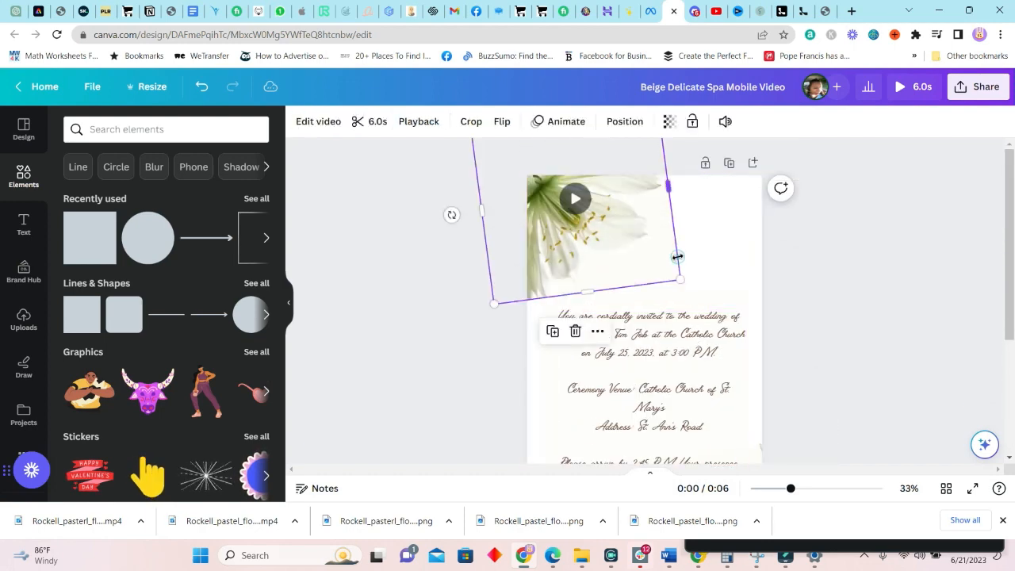
click(700, 257)
Browse the Text panel's font combinations for the 'engaged!' heading
click(24, 225)
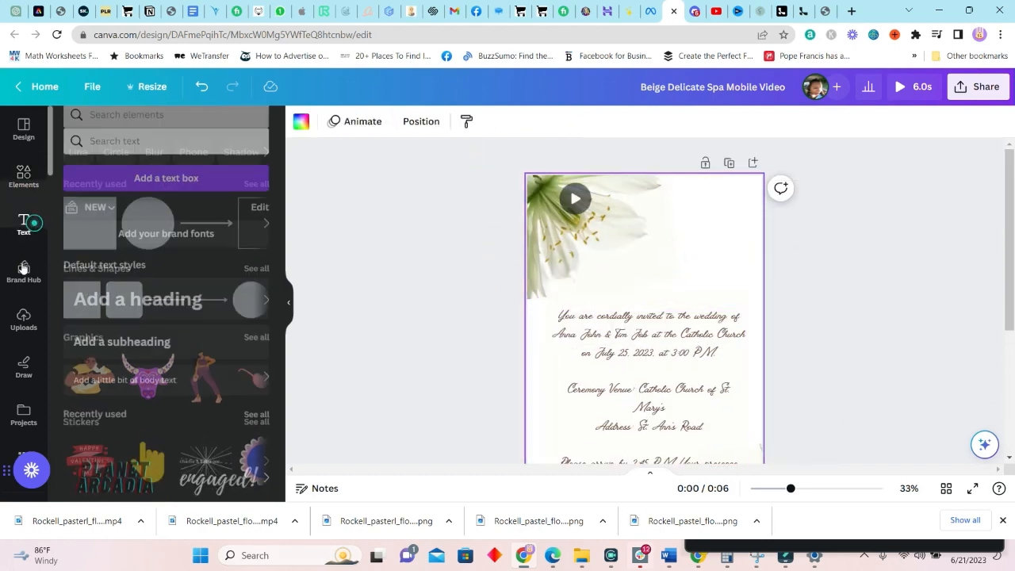
scroll(168, 394, down, 4)
scroll(165, 397, down, 2)
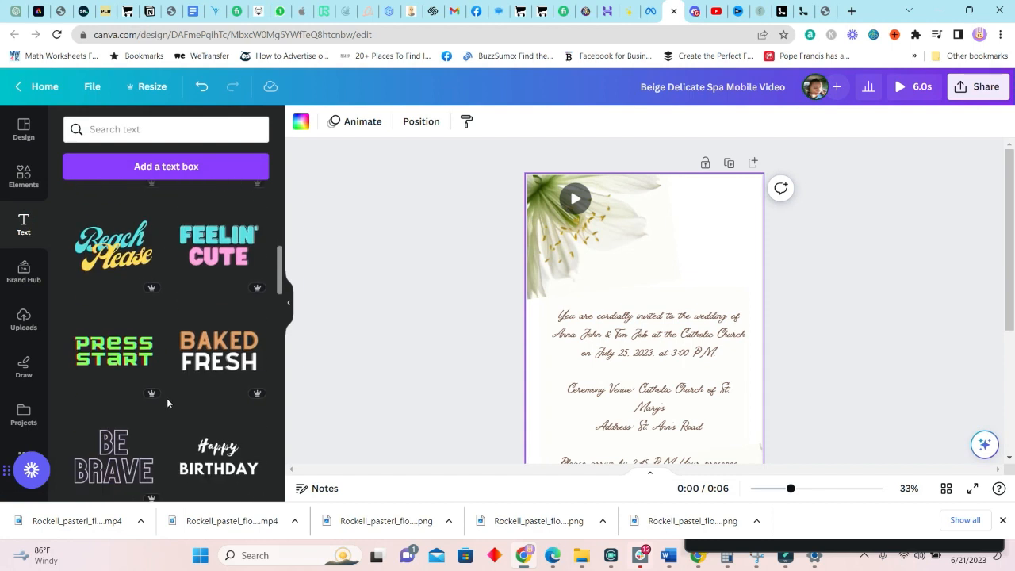
scroll(188, 340, up, 2)
scroll(190, 340, up, 3)
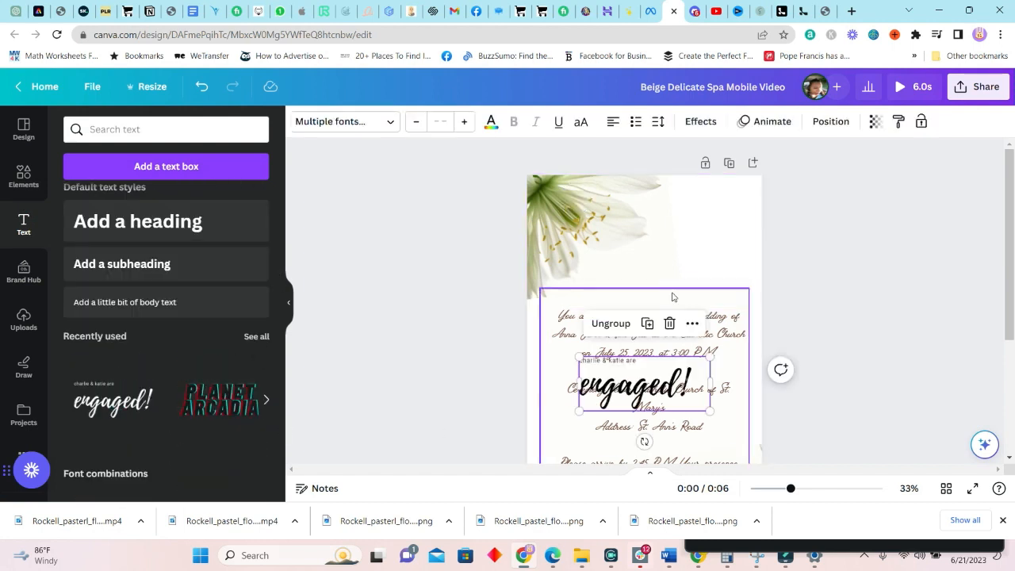
Delete the small sample line and replace the engaged! heading with the opening invitation words
drag(661, 388, 682, 249)
double_click(664, 224)
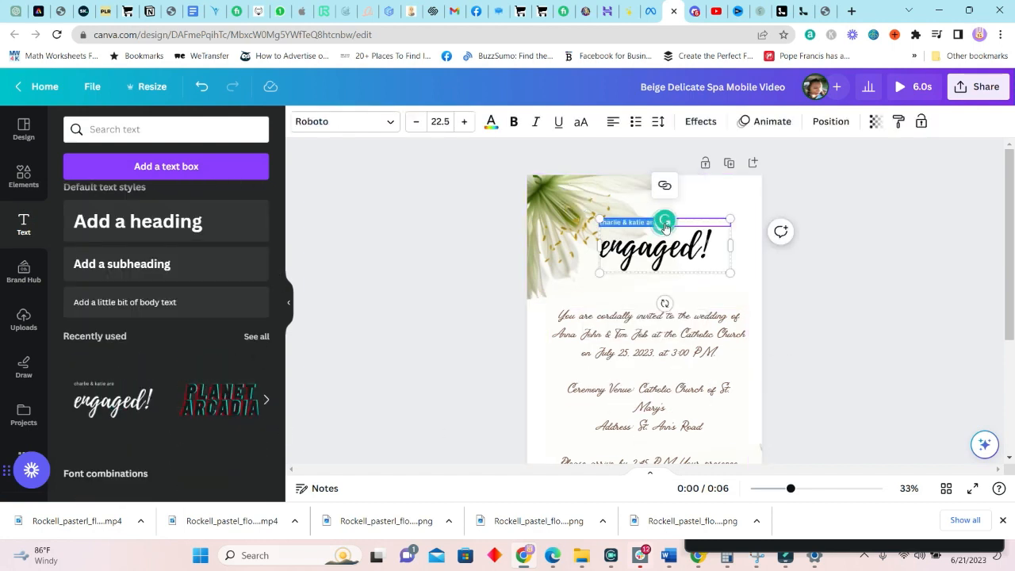
key(BackSpace)
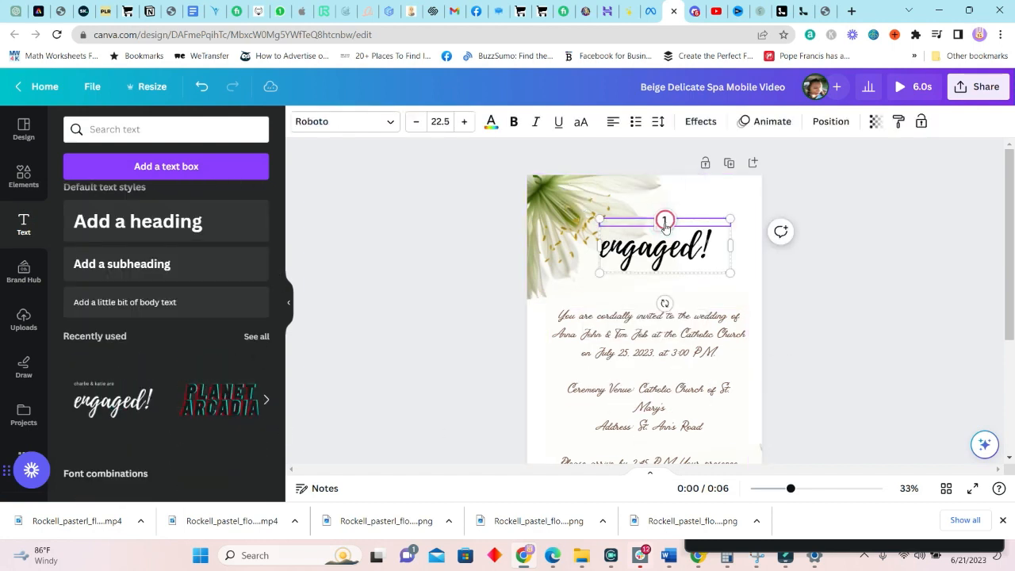
click(665, 317)
drag(664, 317, 558, 317)
key(ctrl+x)
click(705, 255)
drag(706, 255, 604, 254)
key(ctrl+v)
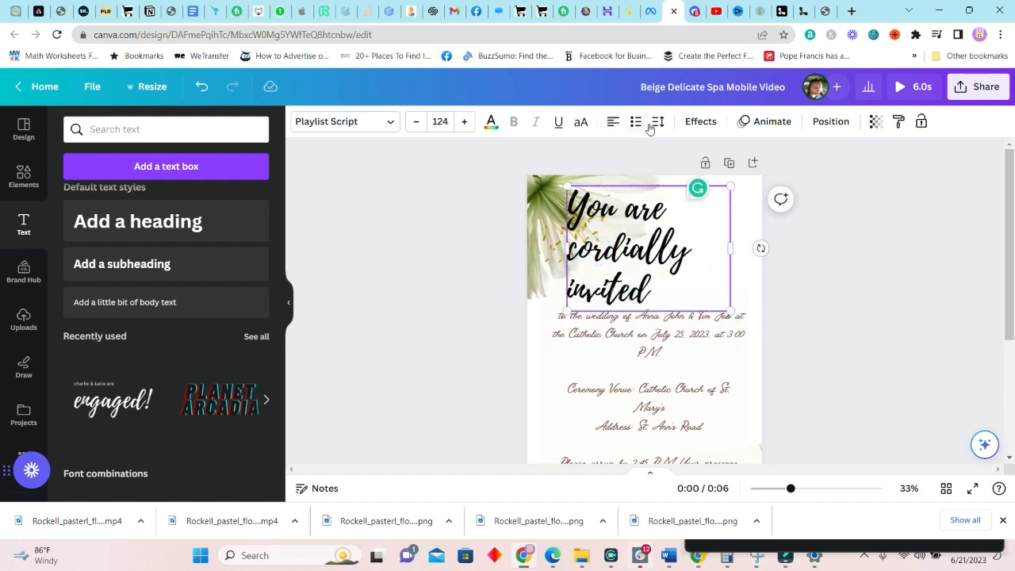
click(612, 121)
click(768, 273)
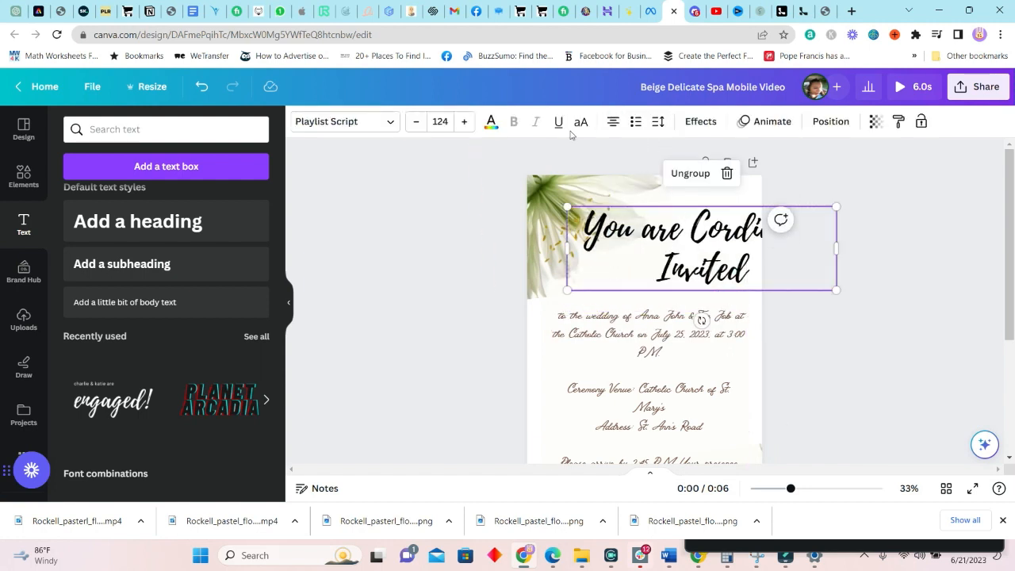
Shrink the heading to size 106 and edit it to read 'You're Invited'
click(416, 121)
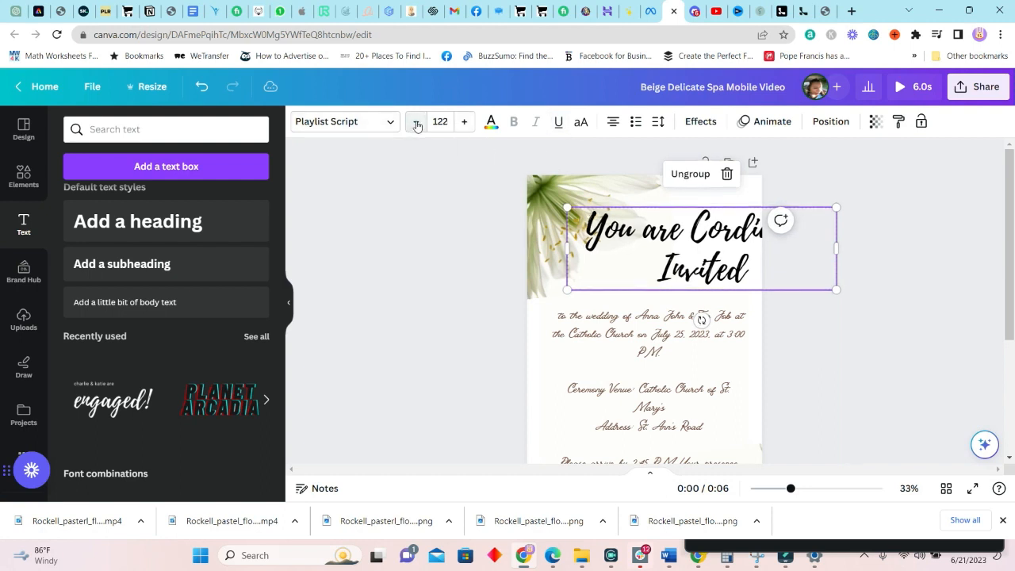
click(417, 122)
click(417, 121)
click(417, 121)
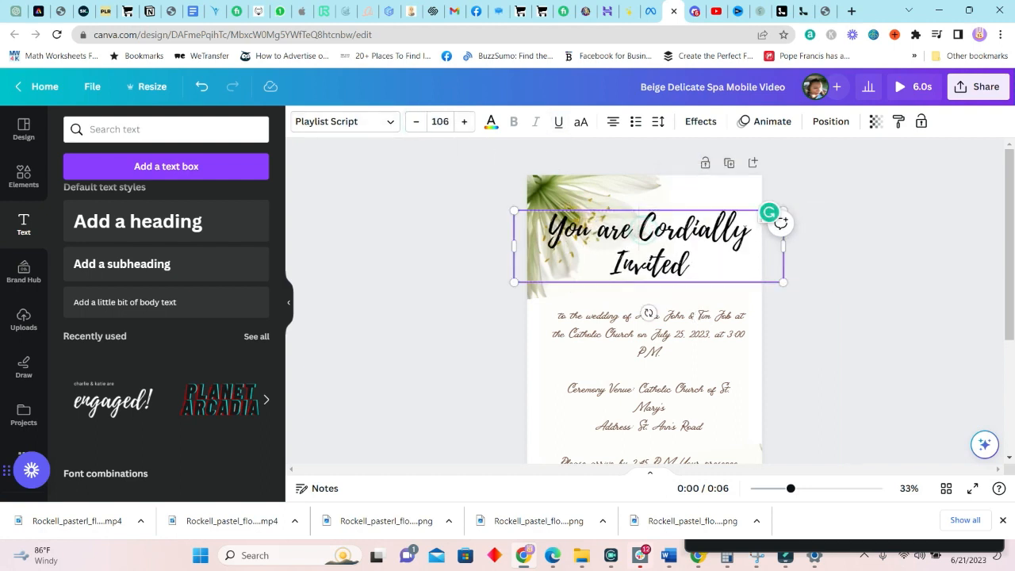
drag(754, 234, 637, 235)
key(BackSpace)
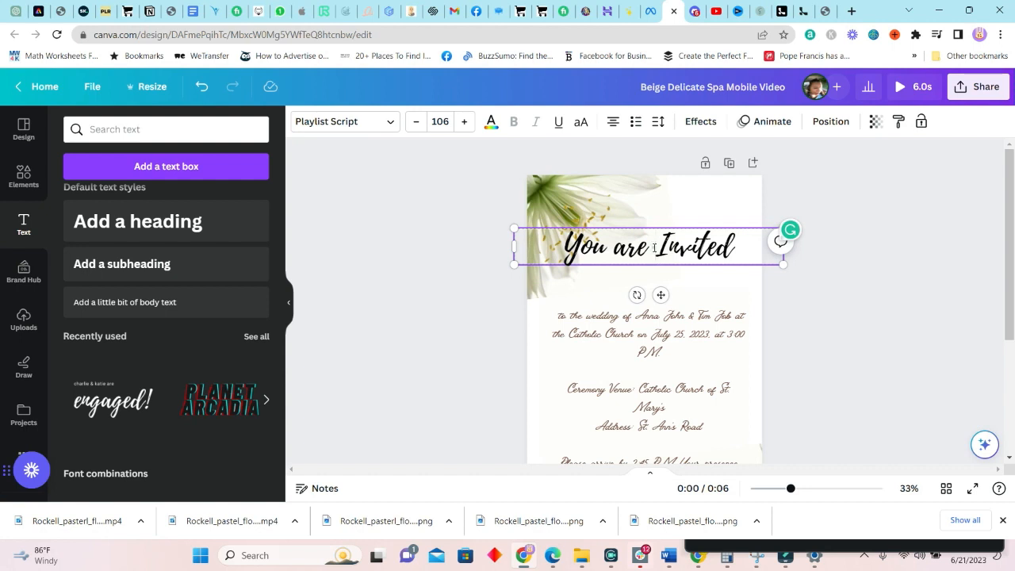
key(BackSpace)
key(BackSpace)
key(BackSpace)
key(BackSpace)
key(BackSpace)
text('re)
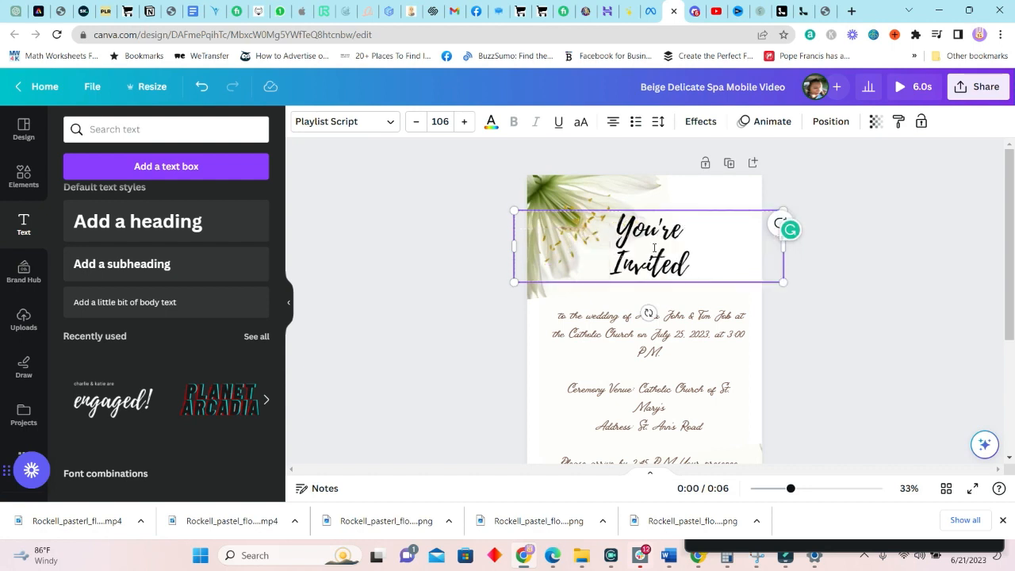
Enlarge the You're Invited title and set it in the Alex Brush font
drag(804, 307, 861, 356)
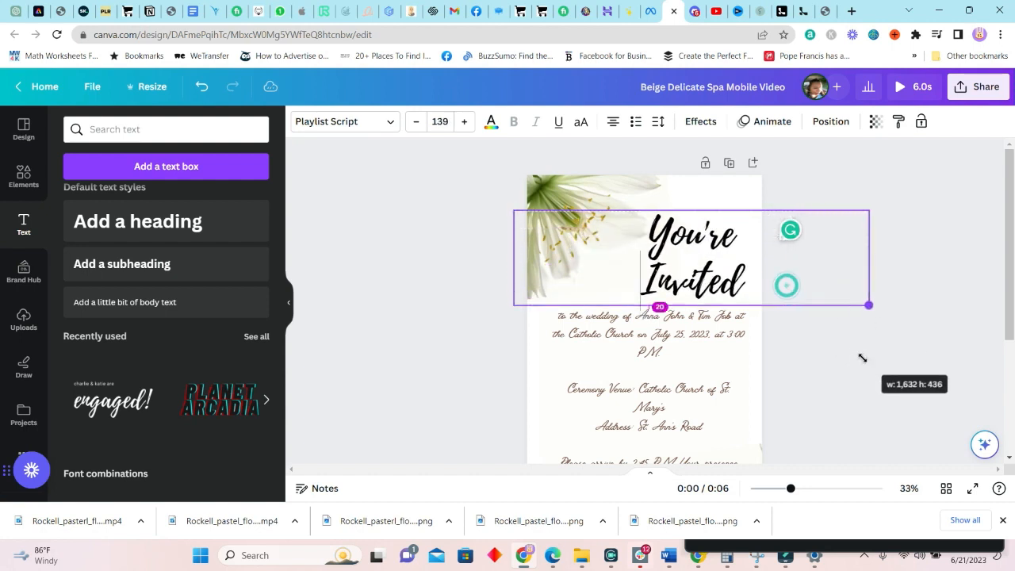
drag(514, 211, 450, 184)
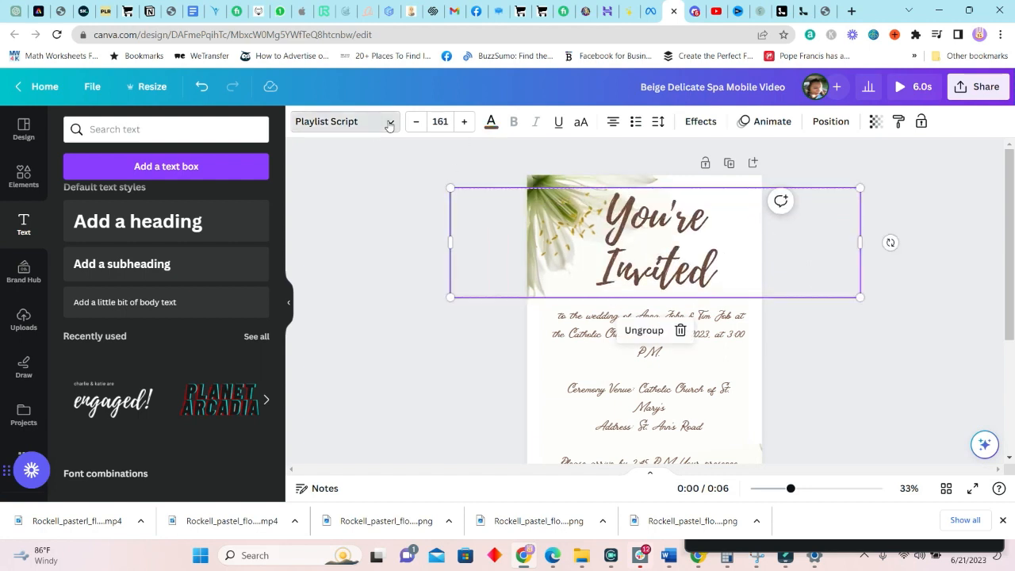
click(349, 121)
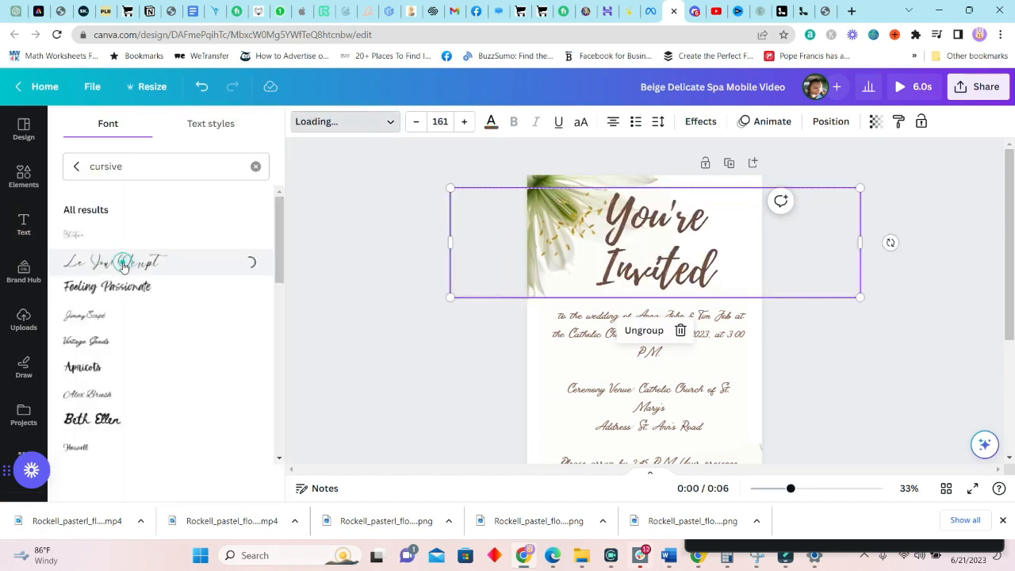
click(87, 394)
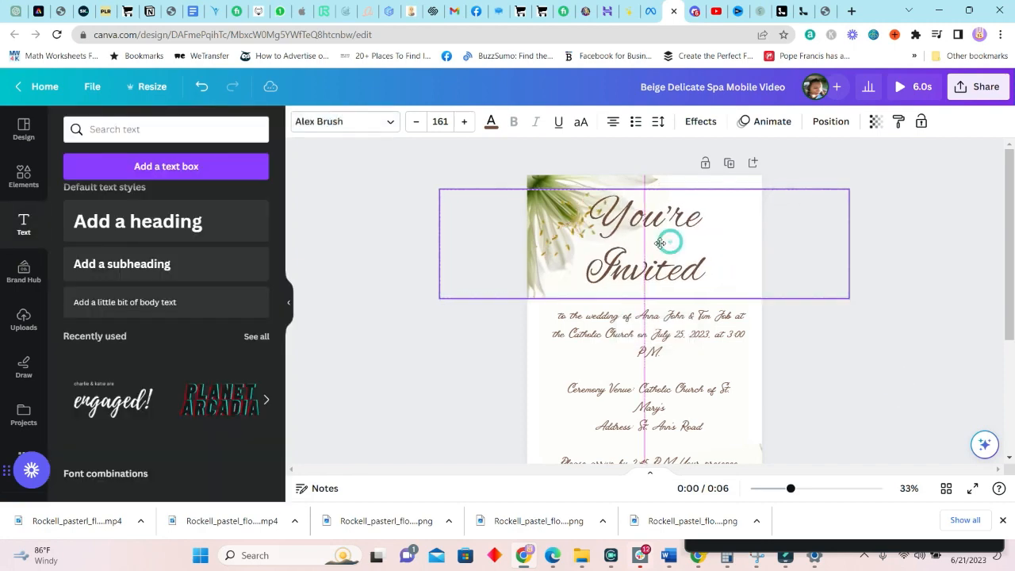
scroll(824, 340, down, 3)
scroll(802, 320, up, 3)
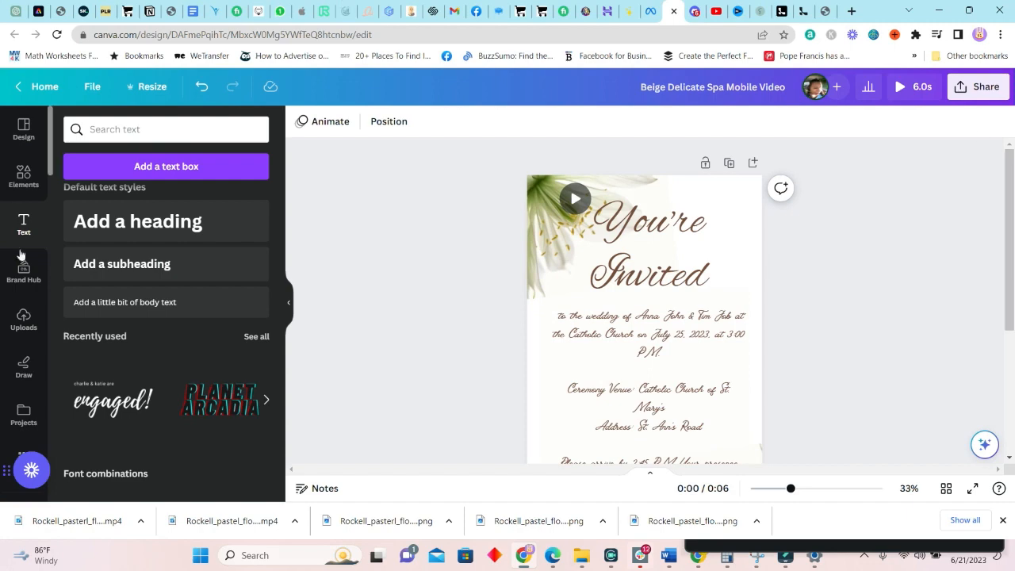
Place a straight line from Elements along the top edge of the sage RSVP block
click(22, 176)
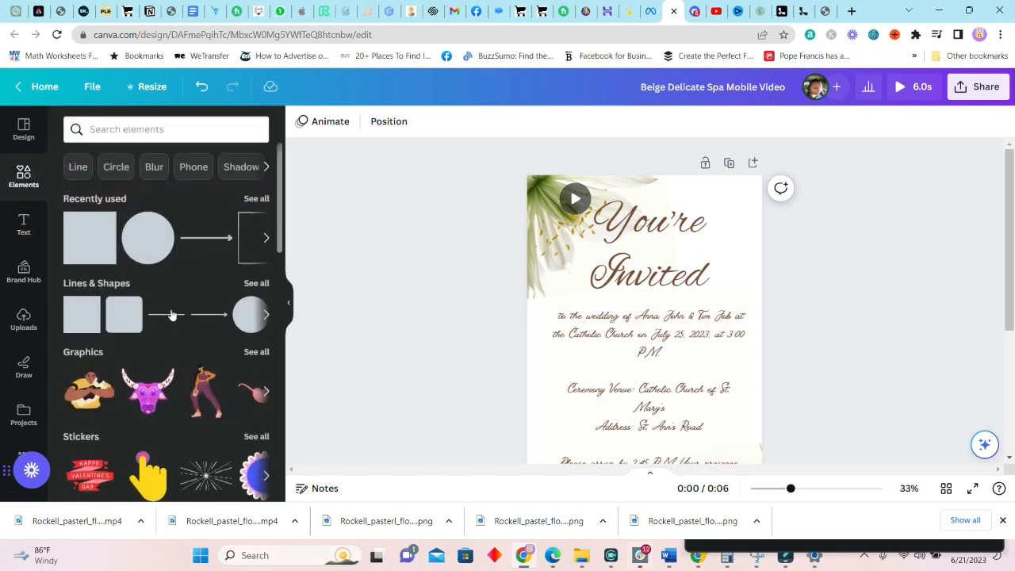
scroll(737, 336, down, 3)
click(535, 340)
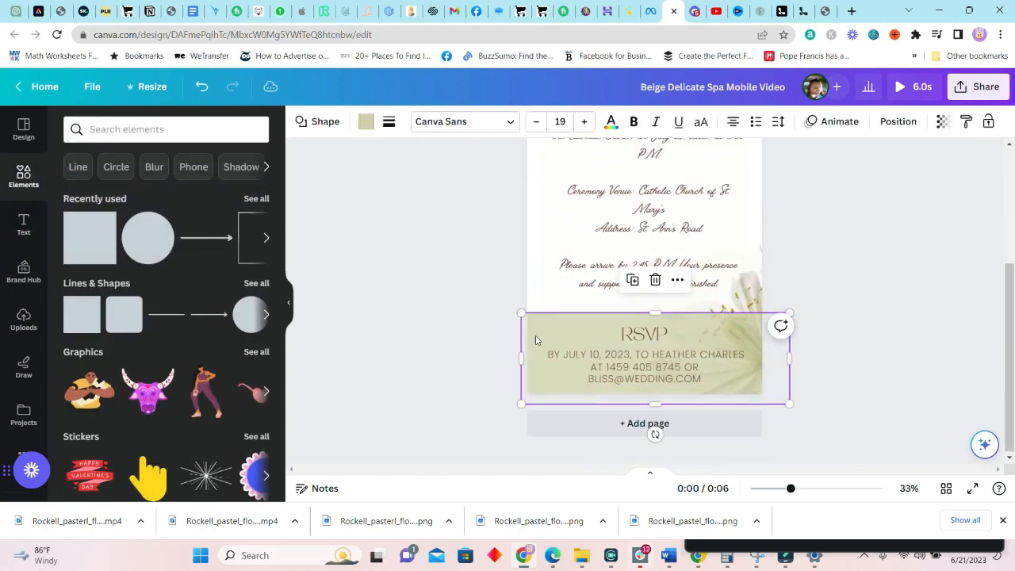
click(176, 316)
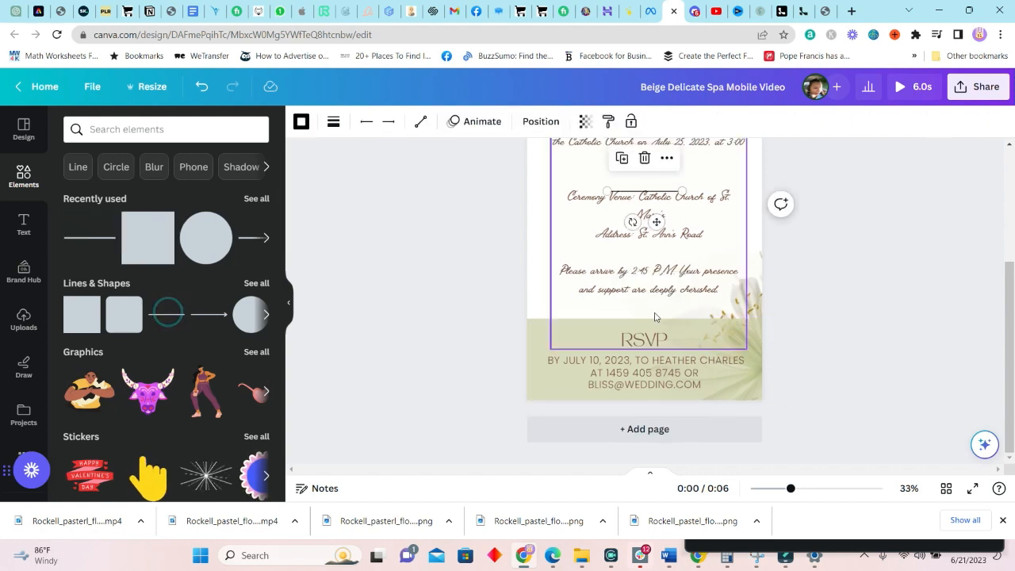
drag(647, 206, 761, 318)
click(746, 302)
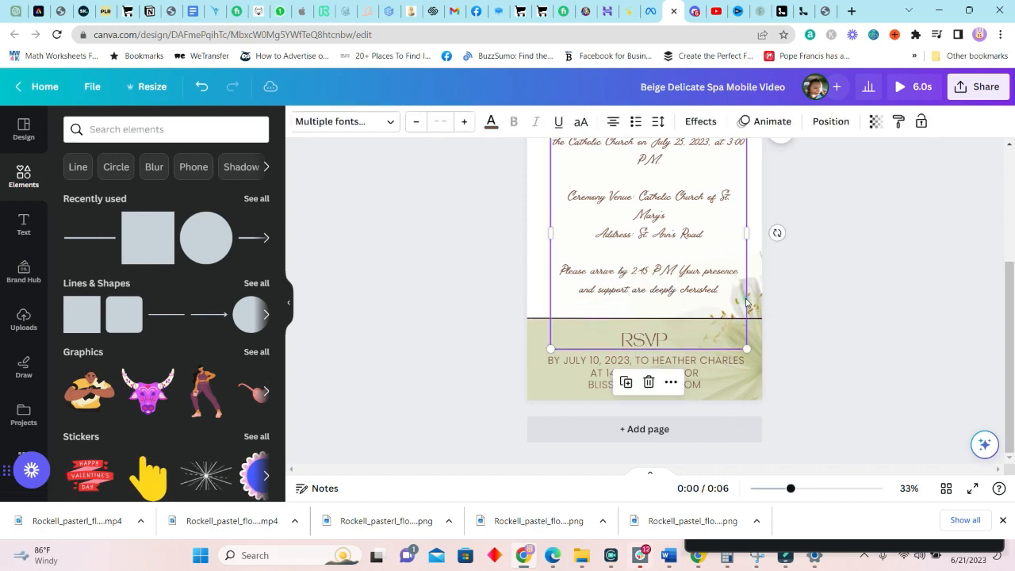
click(754, 291)
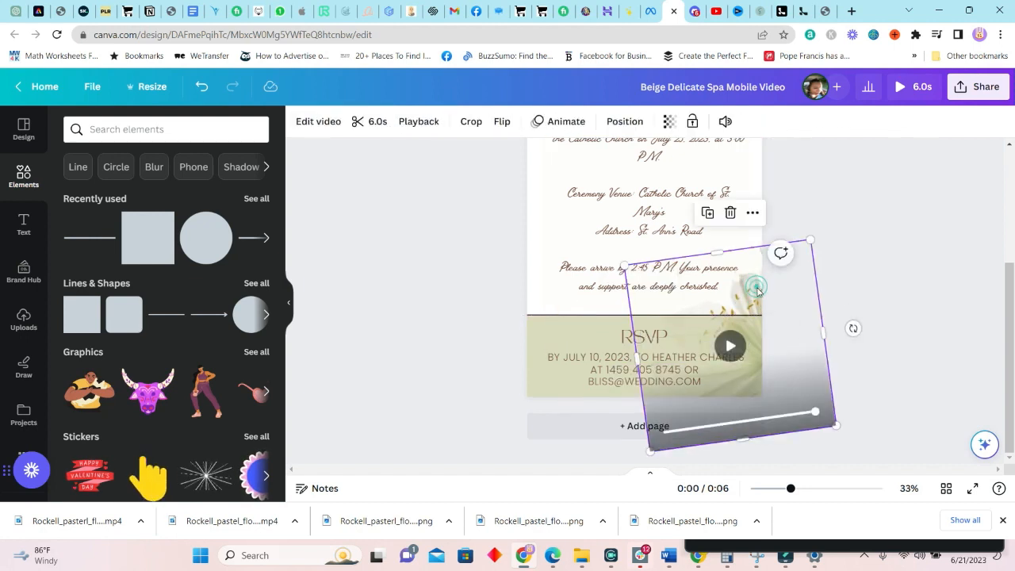
Undo the accidental lily video move and nudge the You're Invited title left
key(ctrl+z)
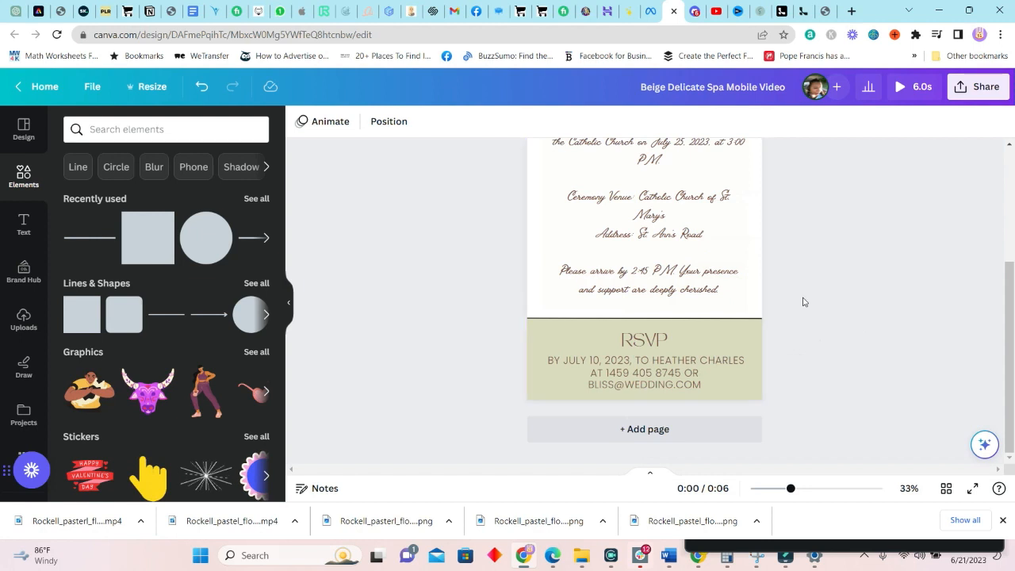
scroll(809, 327, up, 2)
scroll(836, 357, down, 3)
scroll(915, 381, up, 3)
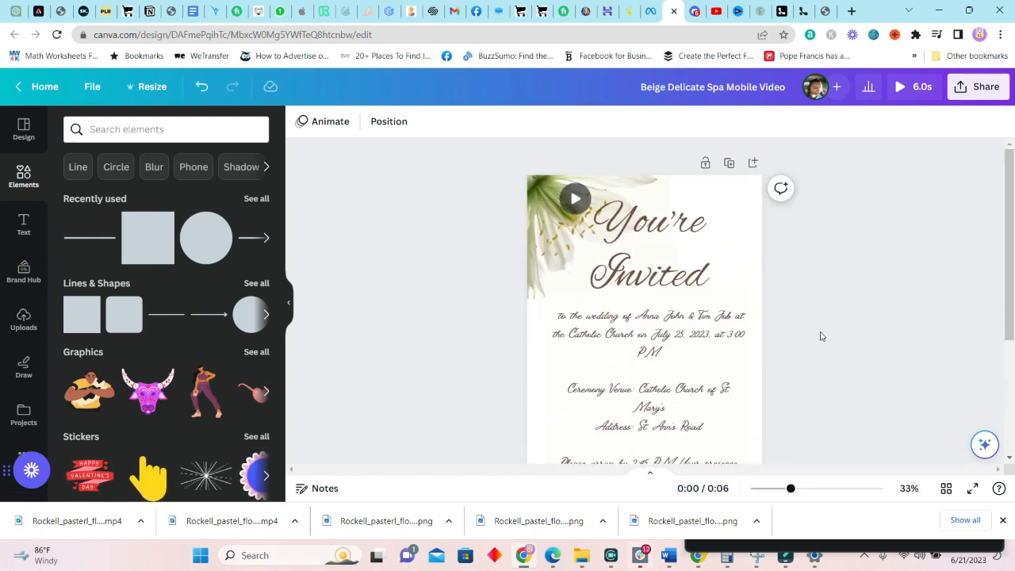
drag(678, 256, 651, 256)
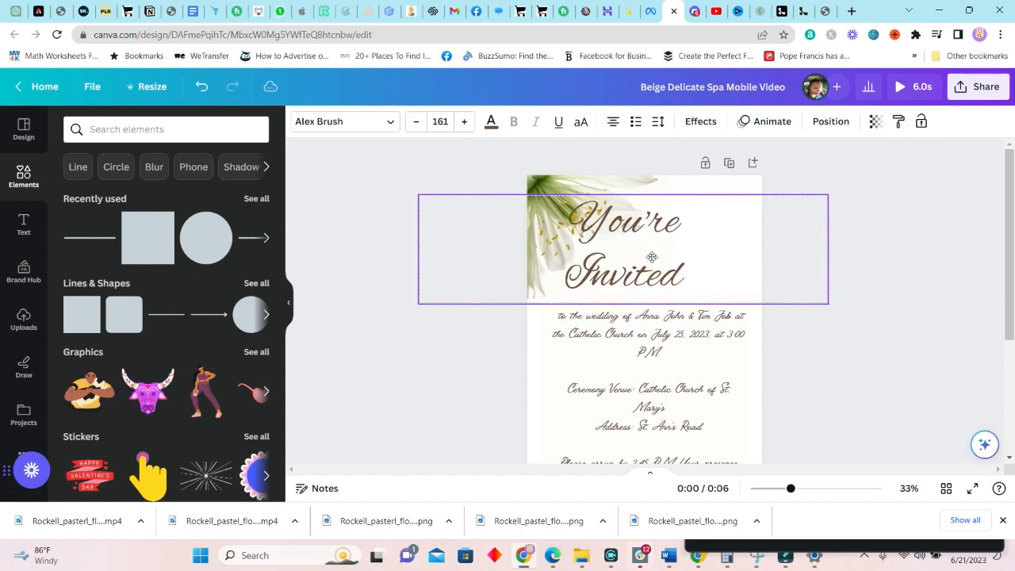
Move the lily video to the top-right corner, rotated about 158 degrees, and adjust the title's position
click(545, 177)
drag(562, 178, 740, 177)
drag(799, 231, 825, 362)
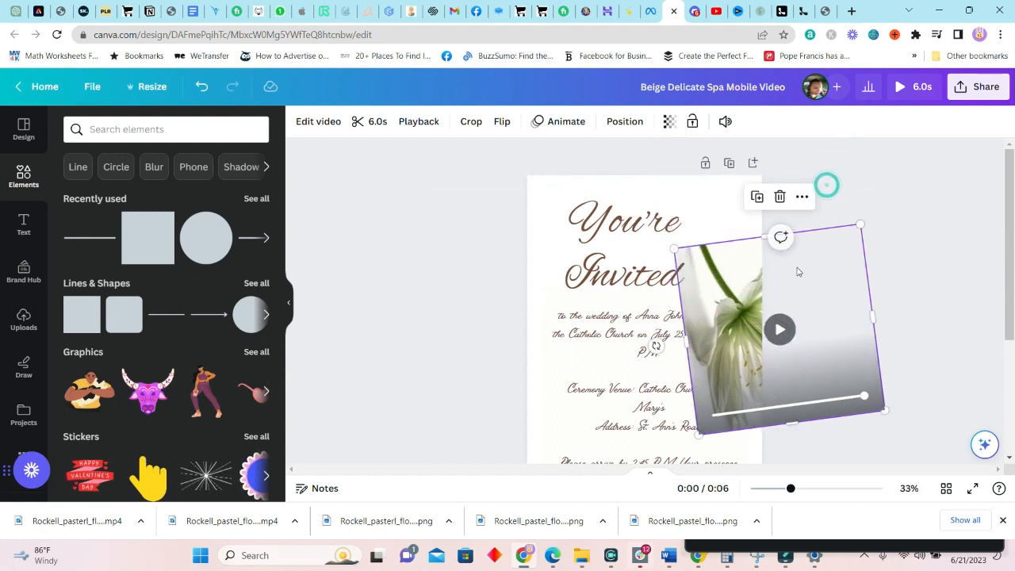
drag(781, 237, 715, 222)
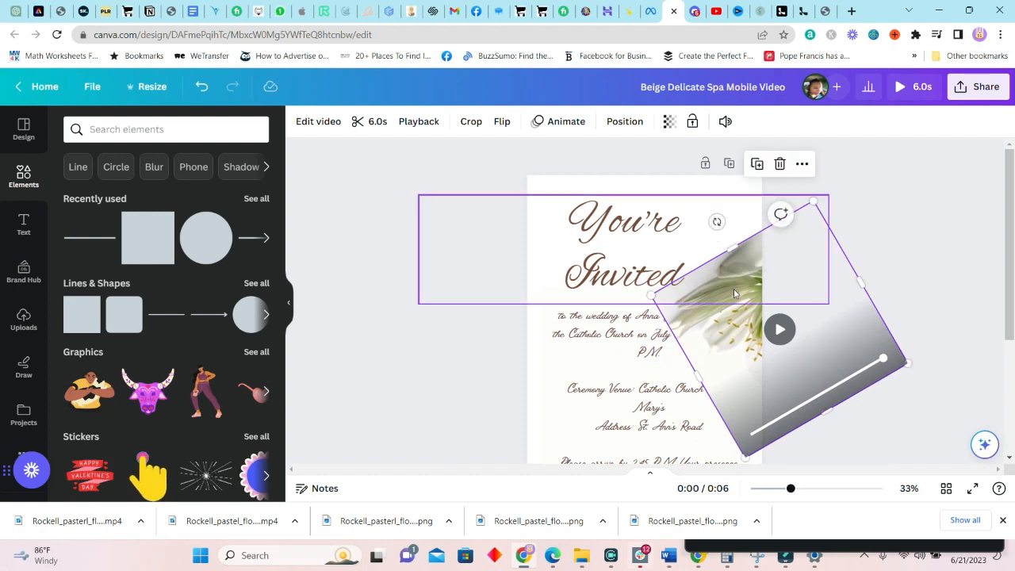
click(654, 236)
drag(593, 240, 593, 240)
Set the title's letter spacing to 45 and line spacing to 0.85, then enlarge it to size 187
click(657, 121)
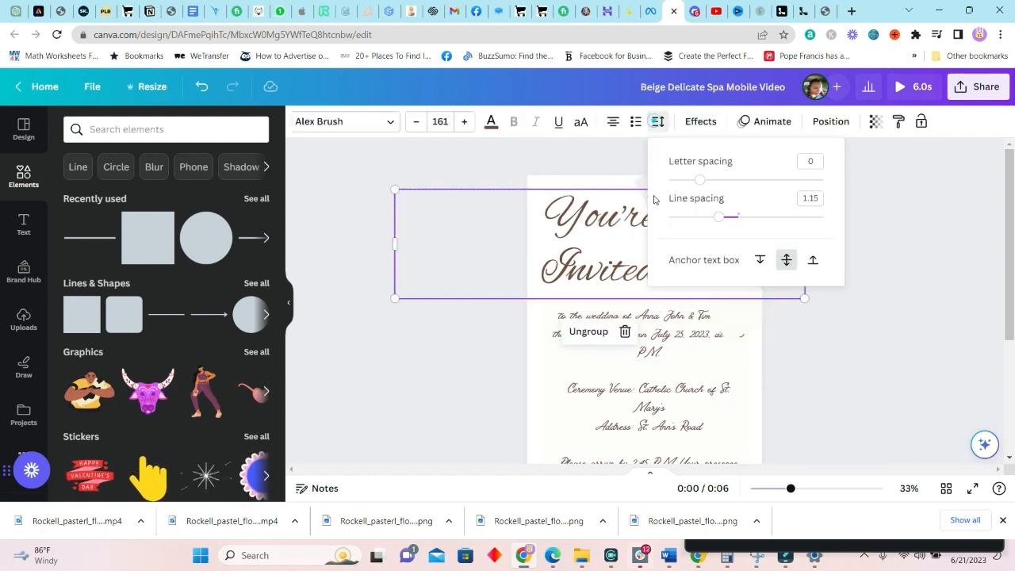
drag(716, 223, 715, 218)
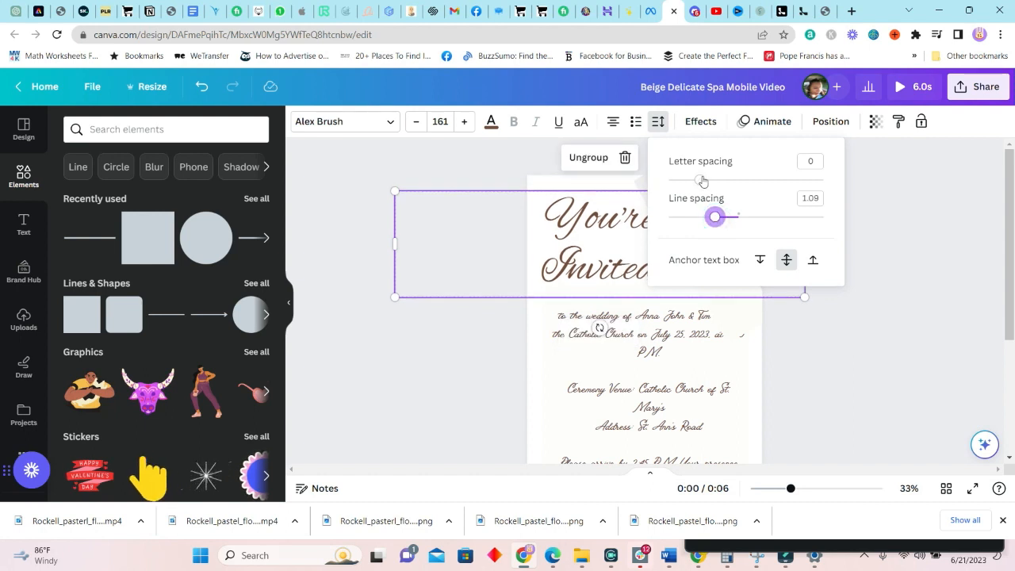
mouse_move(702, 182)
mouse_down()
mouse_move(709, 170)
mouse_move(705, 180)
mouse_up()
mouse_move(716, 217)
mouse_down()
mouse_move(727, 221)
mouse_move(696, 220)
mouse_up()
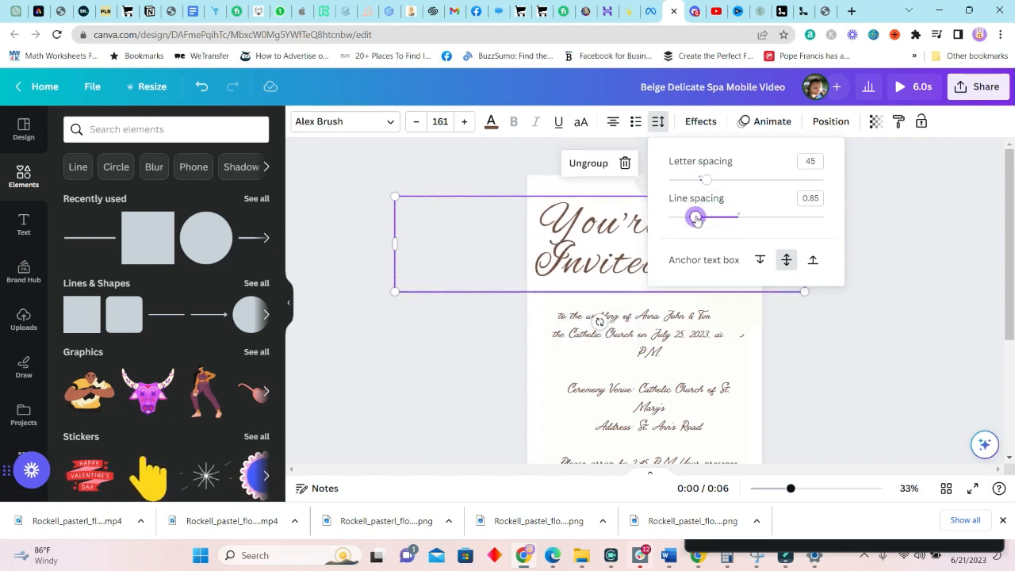
click(918, 303)
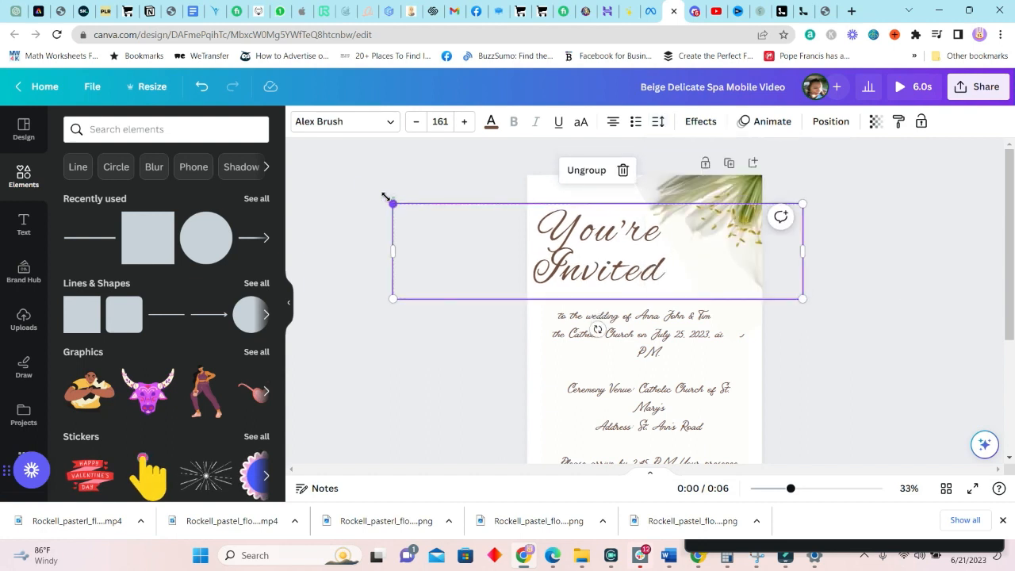
drag(384, 197, 329, 172)
drag(511, 215, 599, 235)
click(894, 189)
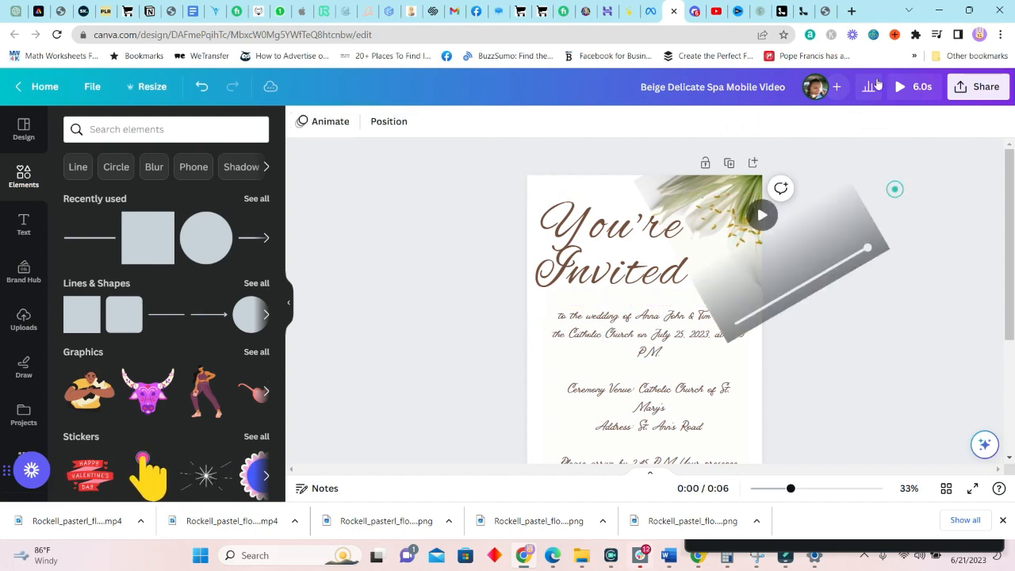
click(901, 87)
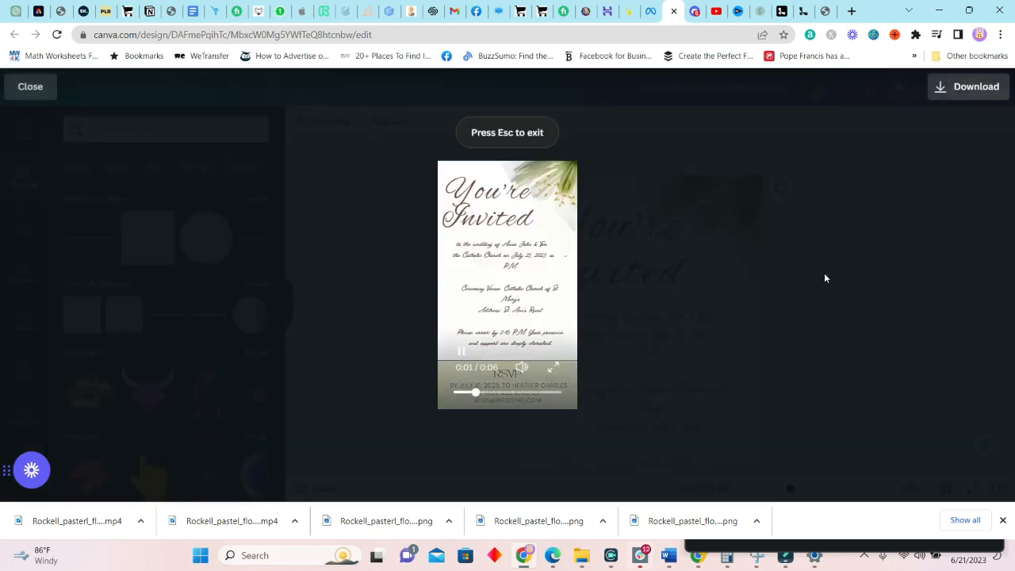
key(Escape)
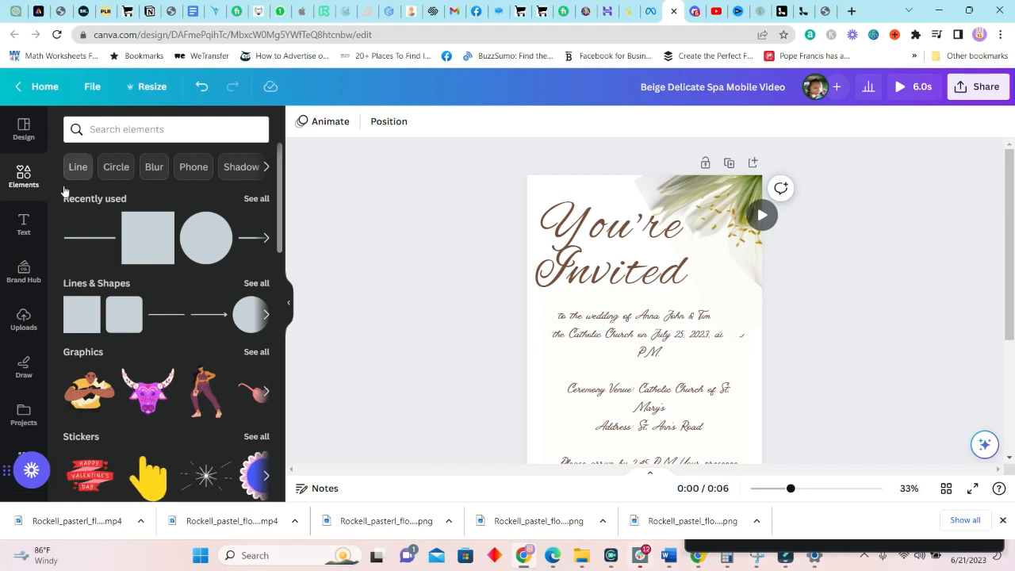
Search elements for 'Sparkle background' and browse the glitter background results
click(185, 135)
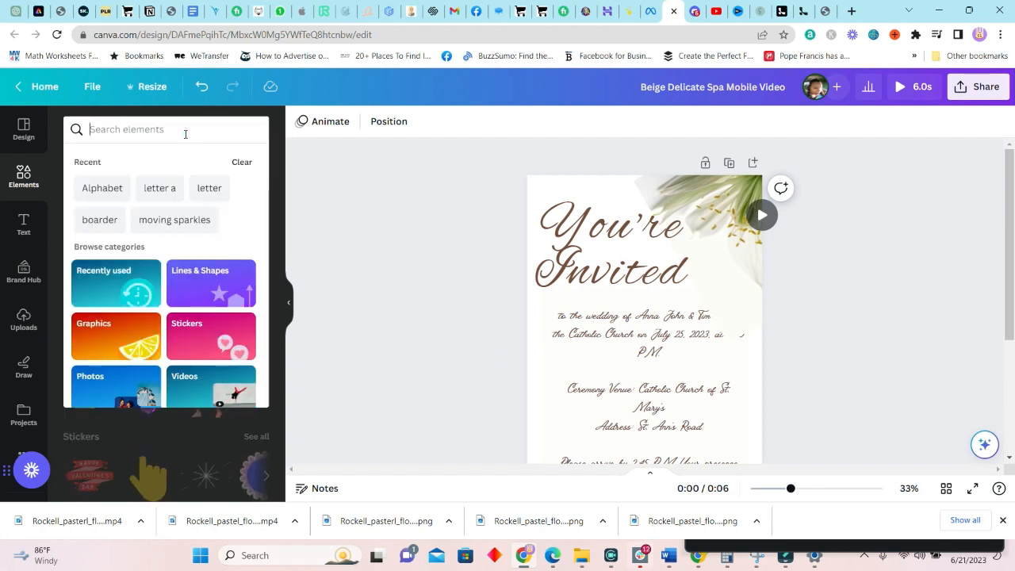
text(Sparkle background)
key(Return)
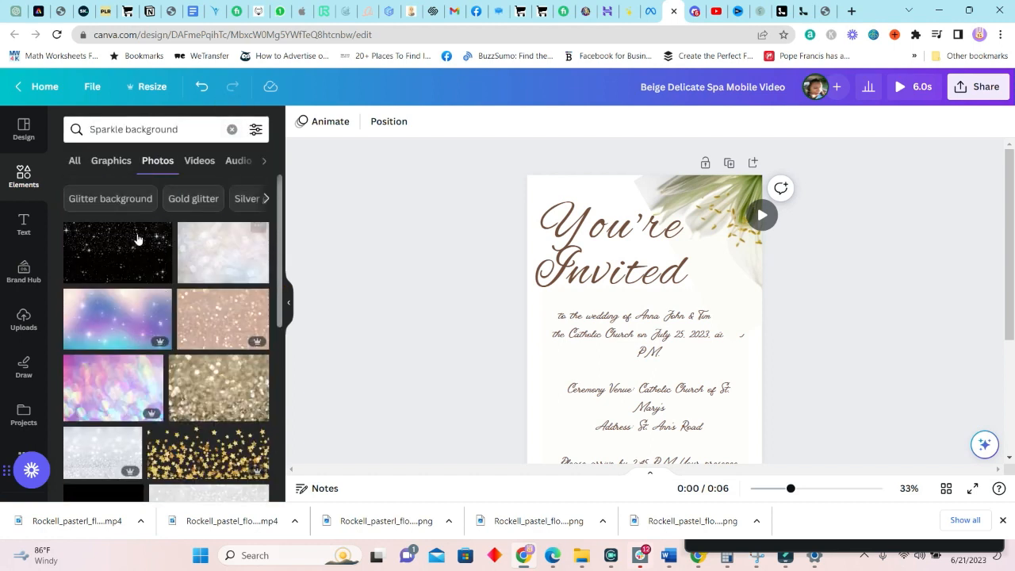
click(102, 203)
scroll(206, 380, down, 4)
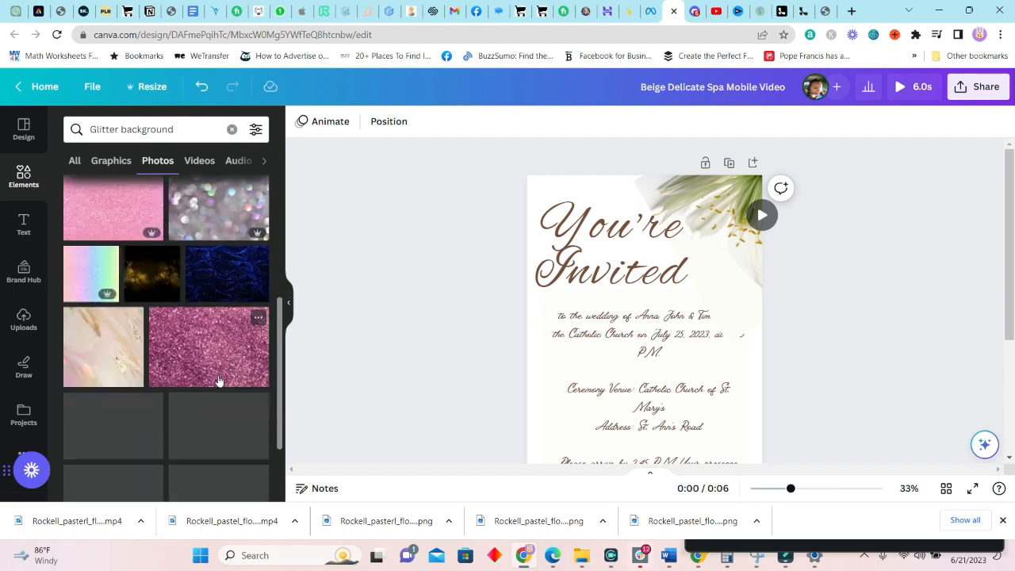
scroll(194, 238, up, 4)
scroll(193, 340, down, 4)
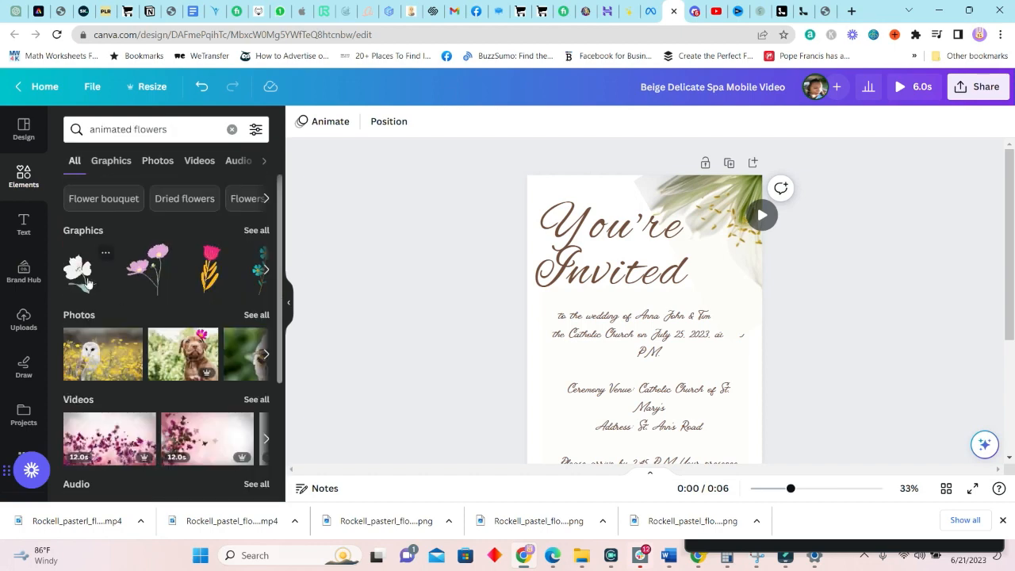
scroll(664, 356, down, 3)
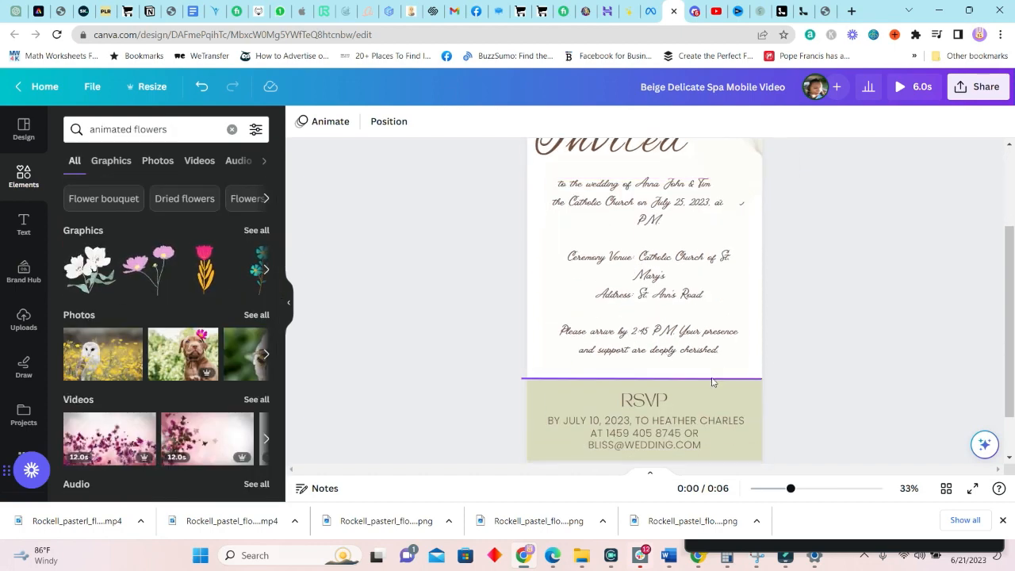
Place a white flower graphic over the RSVP section and switch to the timeline view
click(85, 278)
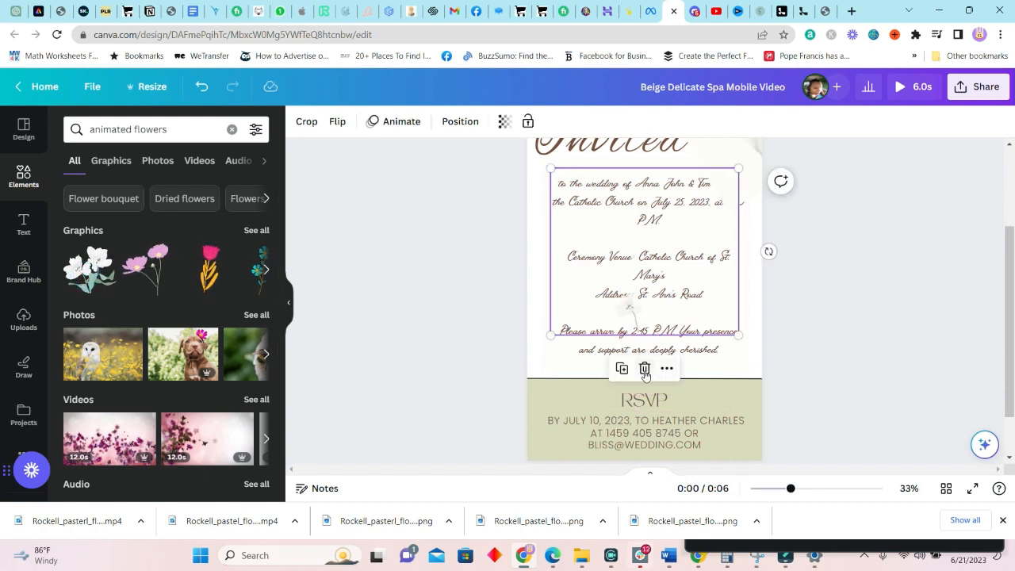
drag(627, 285, 523, 481)
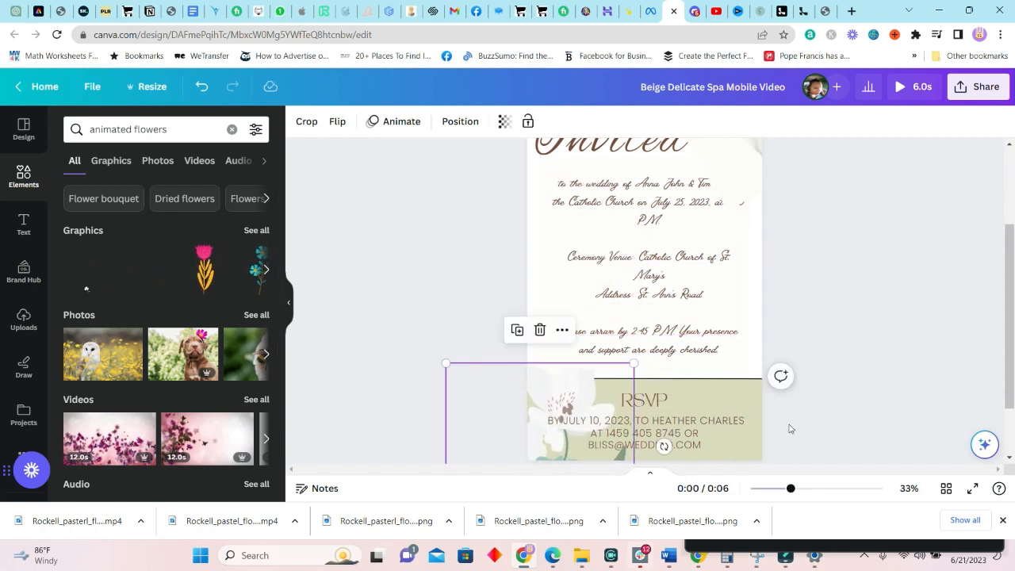
scroll(857, 410, up, 3)
scroll(858, 410, down, 5)
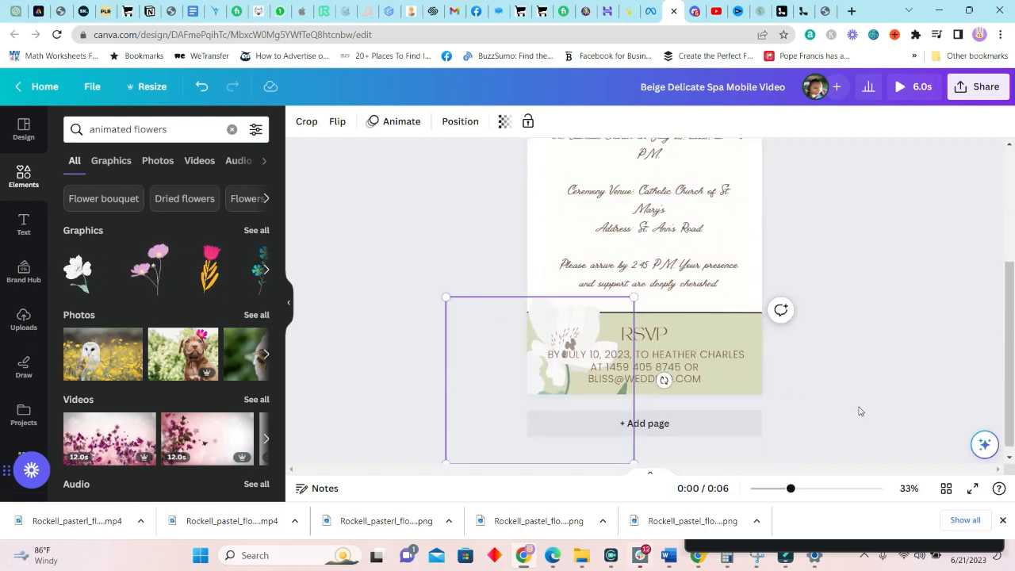
click(254, 231)
scroll(714, 357, up, 3)
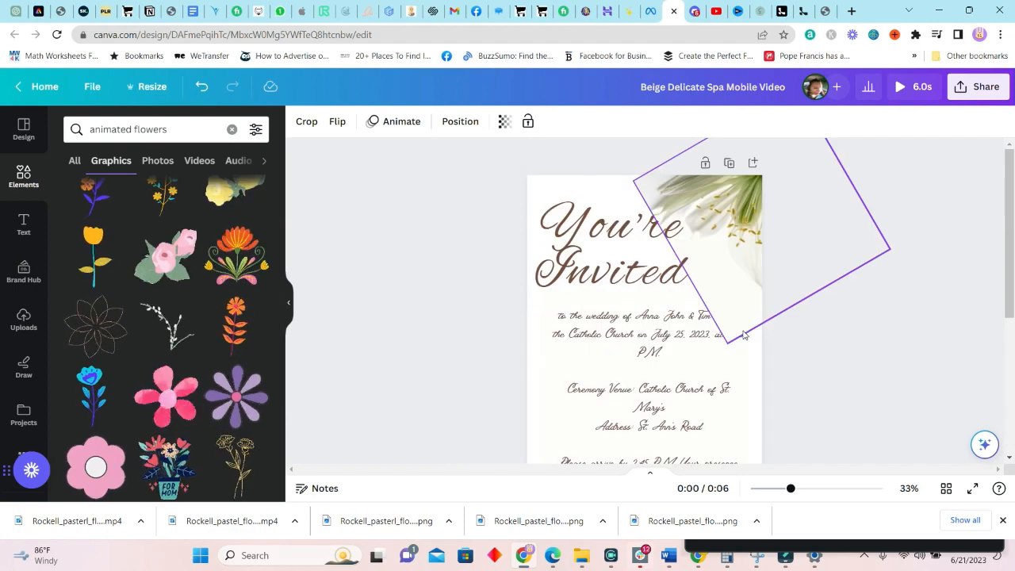
scroll(714, 357, down, 3)
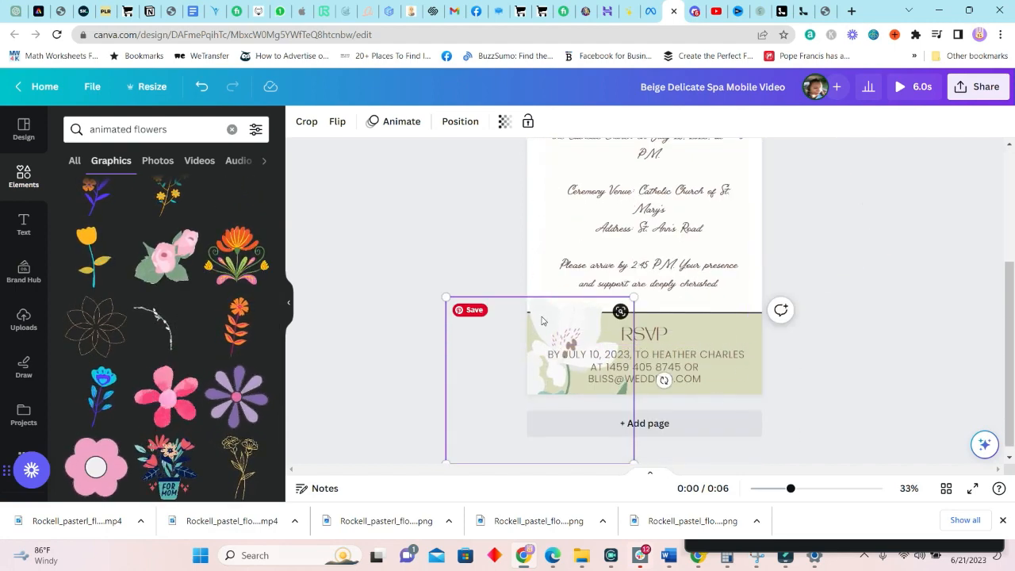
drag(543, 318, 524, 328)
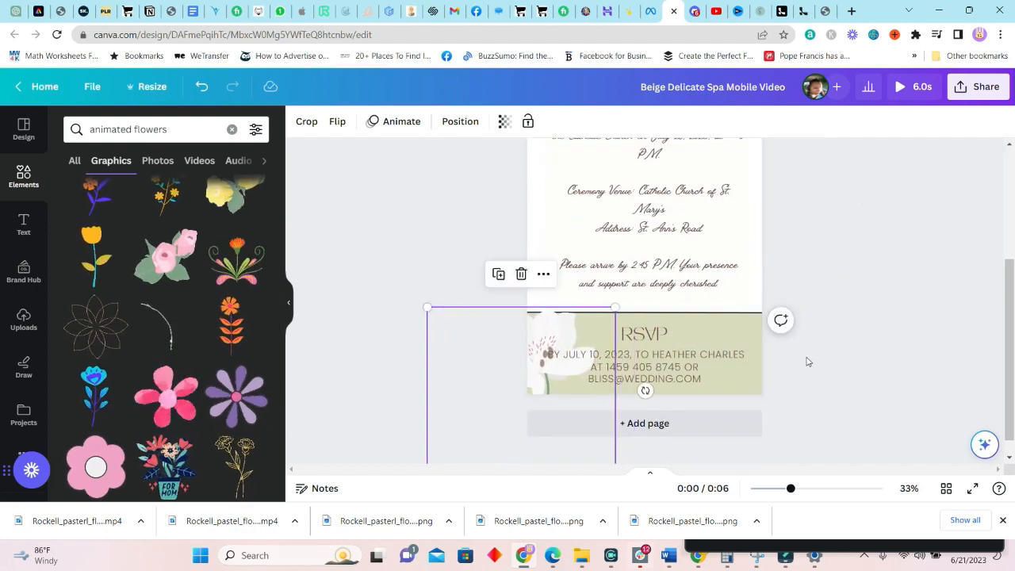
scroll(808, 357, down, 1)
click(651, 472)
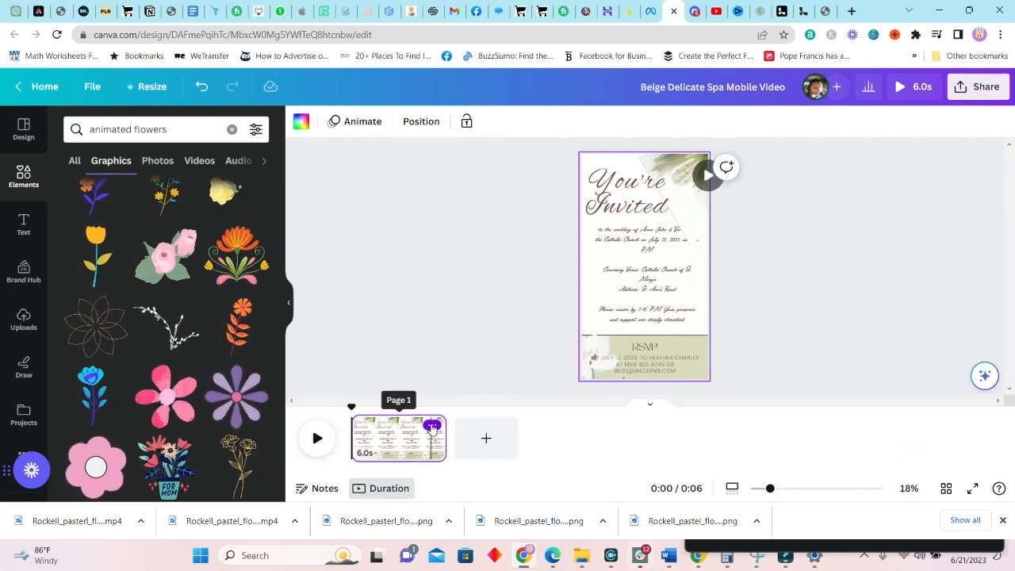
Add a new 5-second page ahead of the invitation page and colour its background sage green
click(432, 427)
click(488, 221)
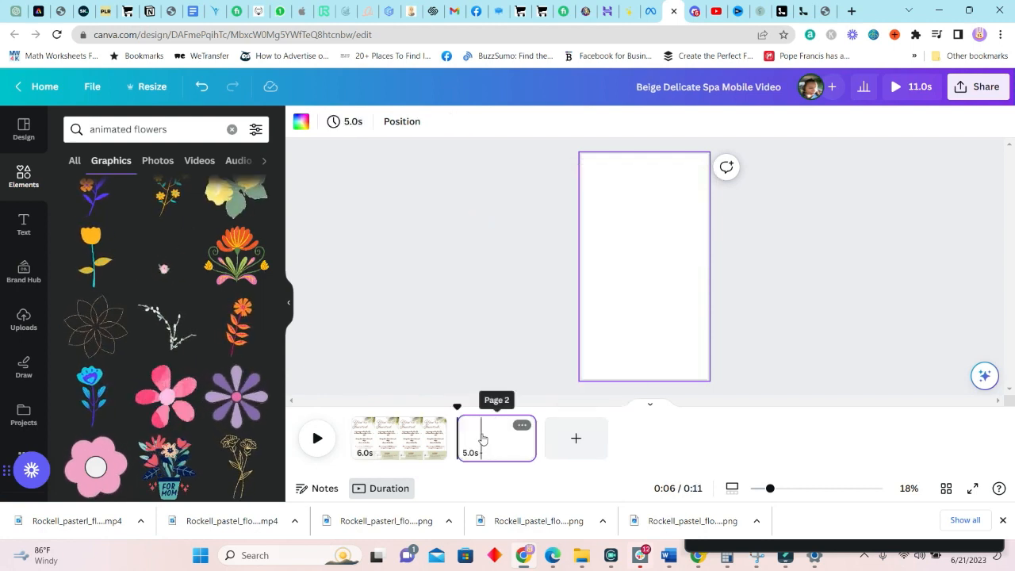
drag(480, 437, 371, 438)
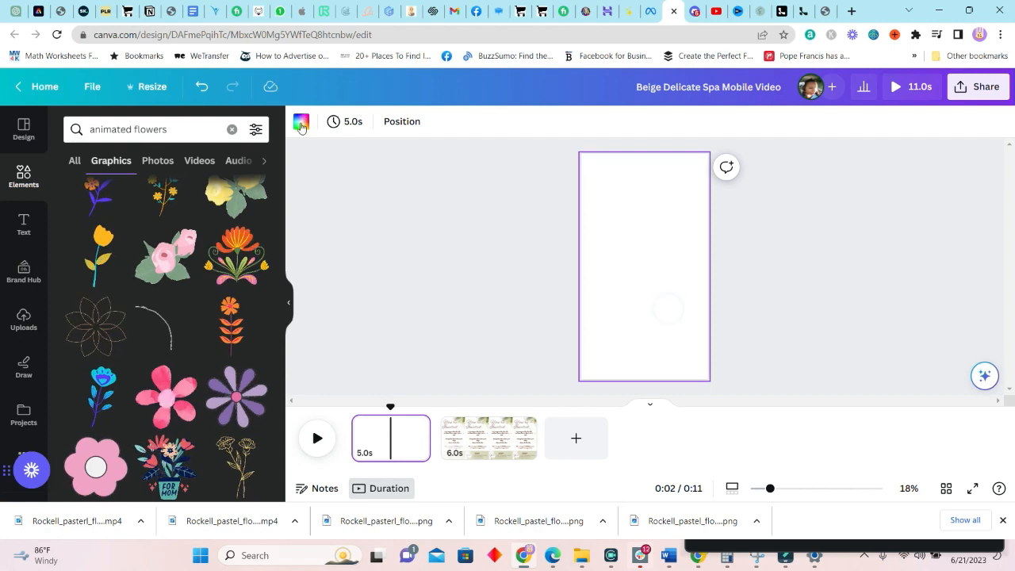
click(301, 121)
click(183, 200)
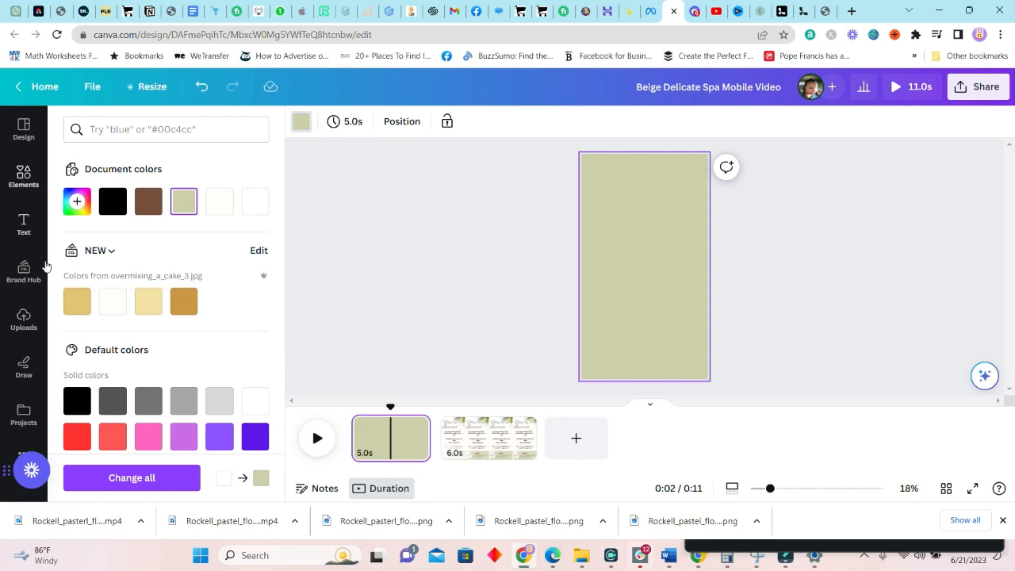
click(25, 182)
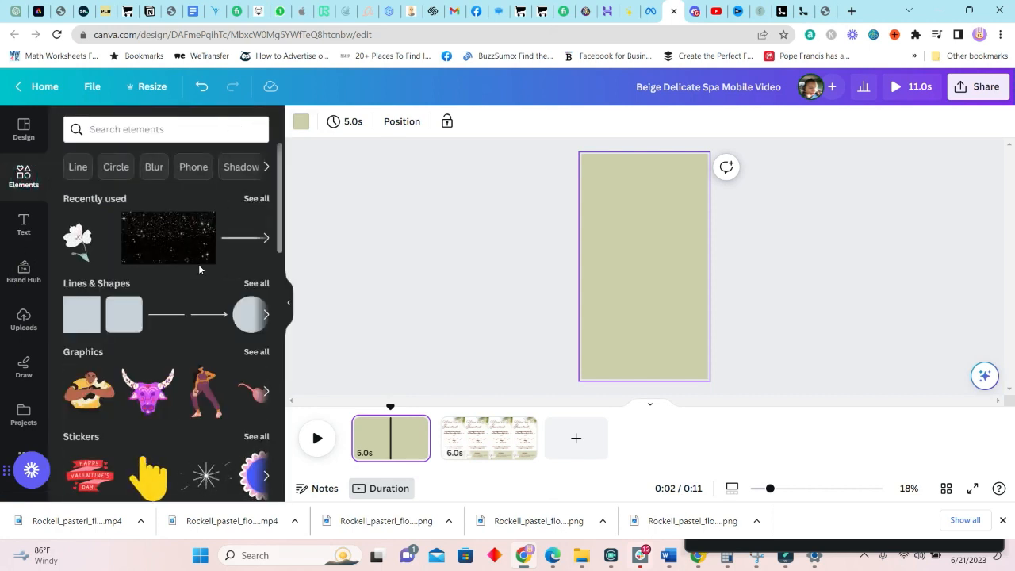
Search for sparkles and move the added sparkle sticker down the page
click(176, 127)
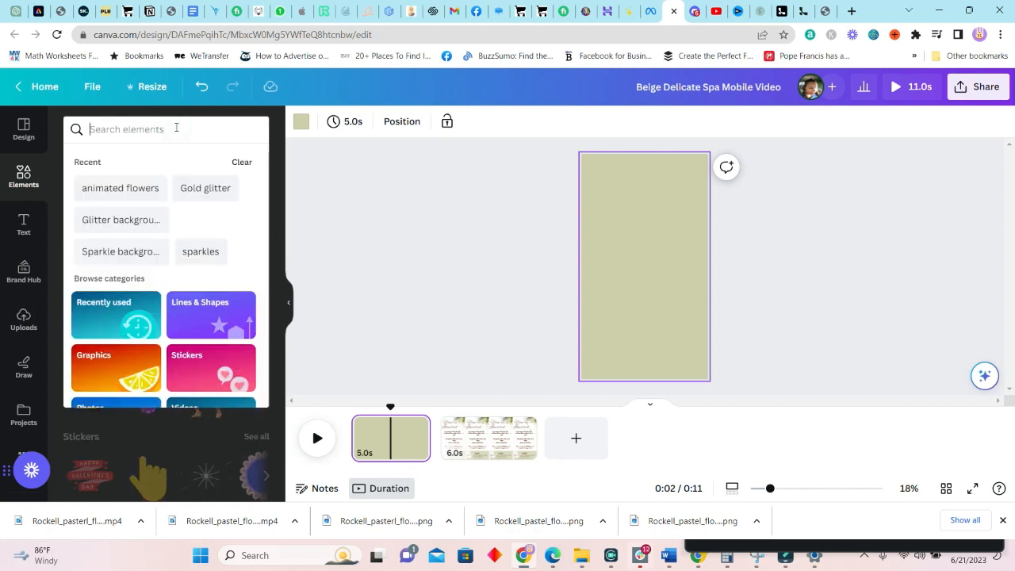
text(s)
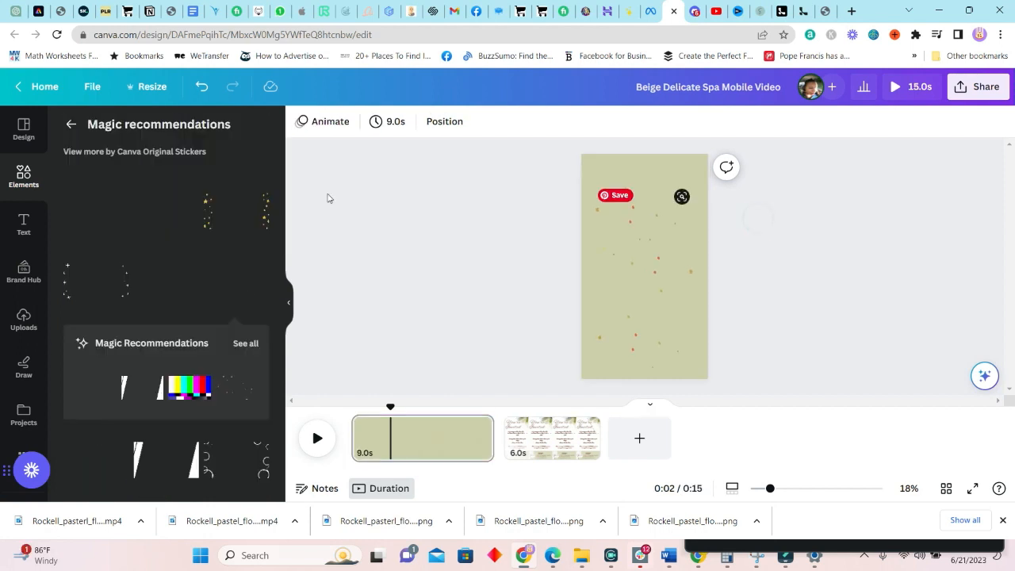
click(641, 212)
drag(642, 208, 657, 357)
click(70, 124)
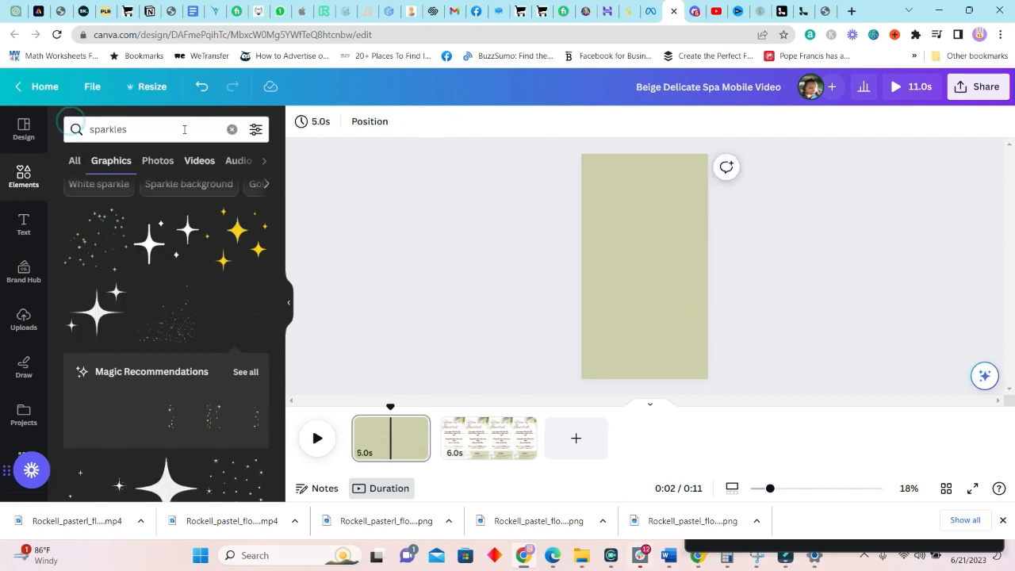
Search animated flowers and rotate the white lily graphic to a steep angle
click(184, 130)
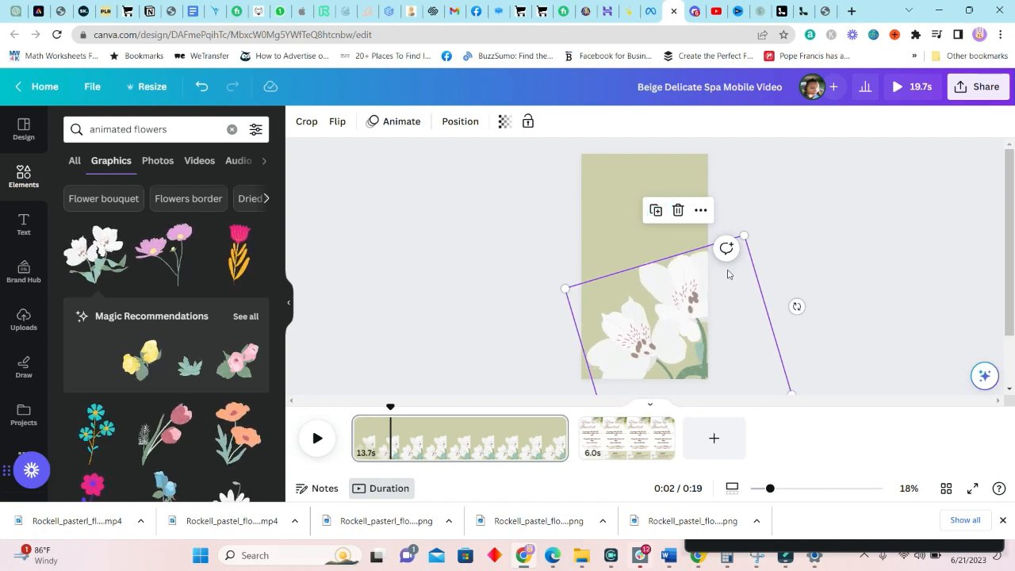
drag(796, 306, 740, 206)
drag(536, 208, 565, 417)
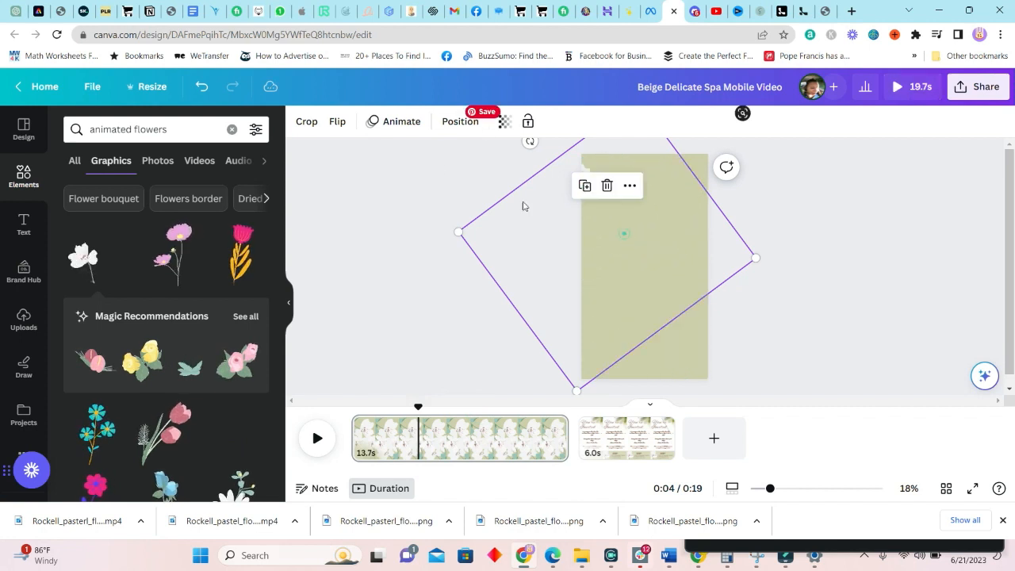
Give the lily flower a Pop animation
click(404, 123)
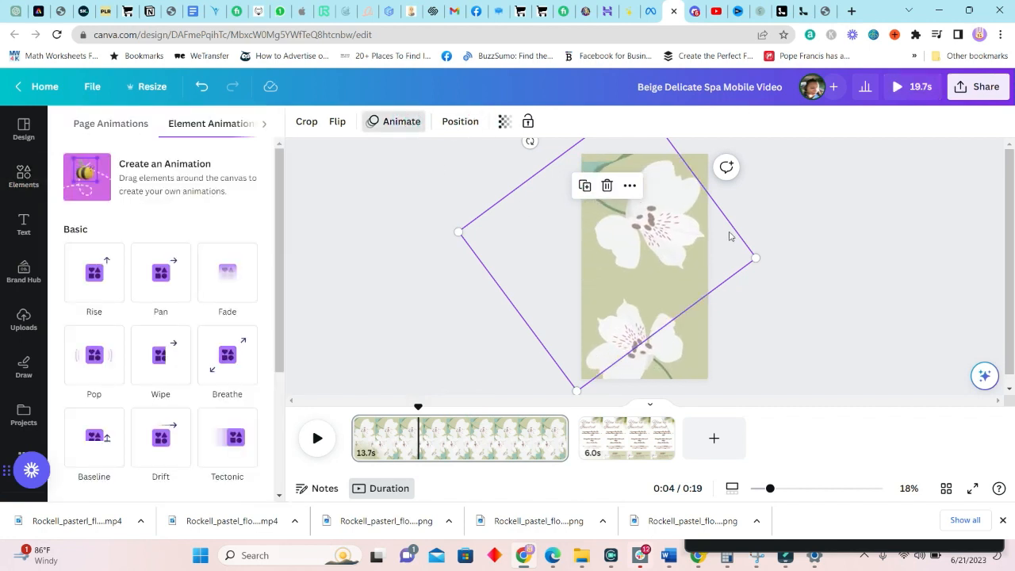
click(160, 357)
click(227, 165)
click(340, 203)
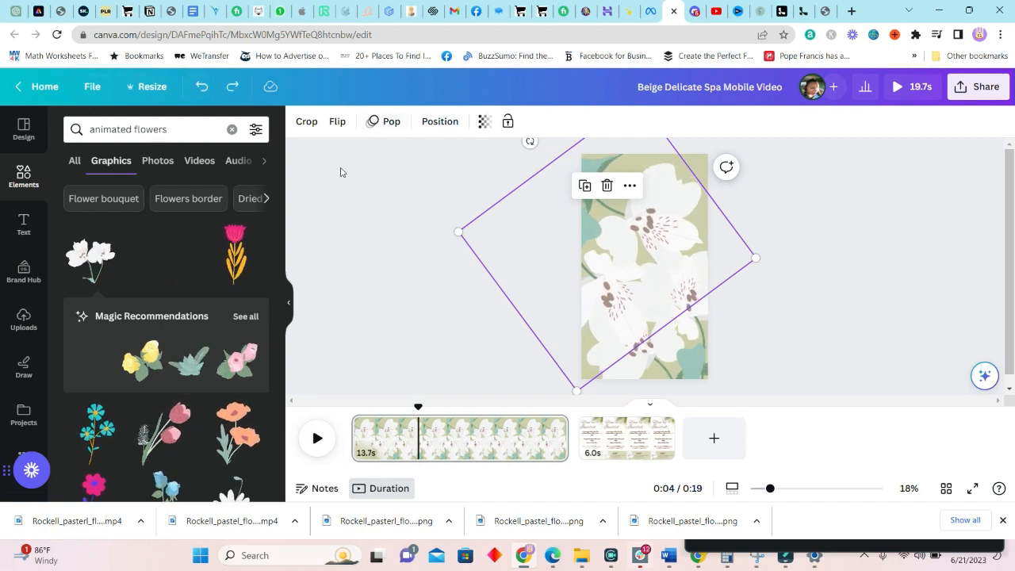
click(340, 172)
Trim the opening page to 2 seconds and preview the video full screen from the start
click(390, 122)
drag(404, 187, 404, 186)
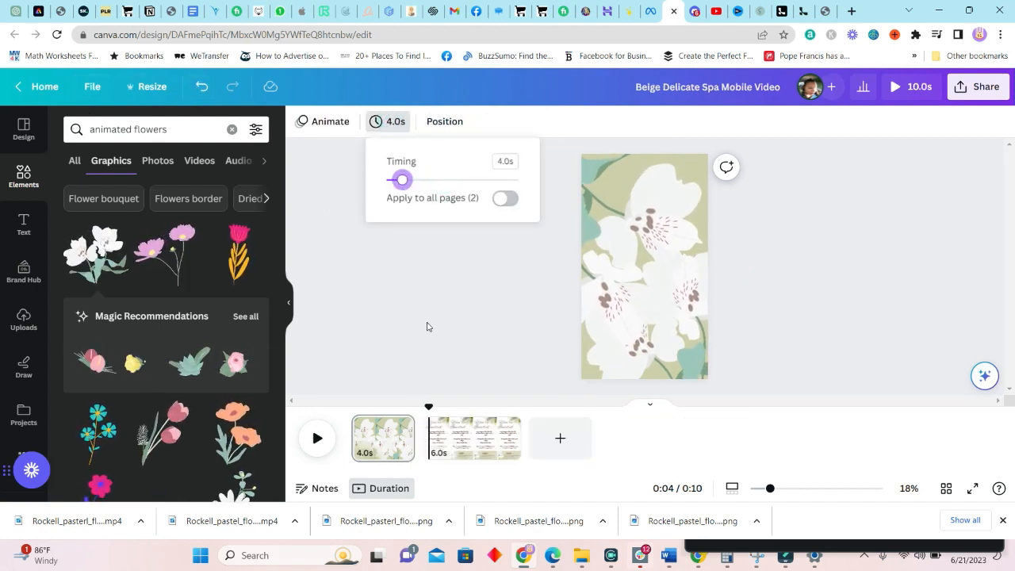
click(427, 291)
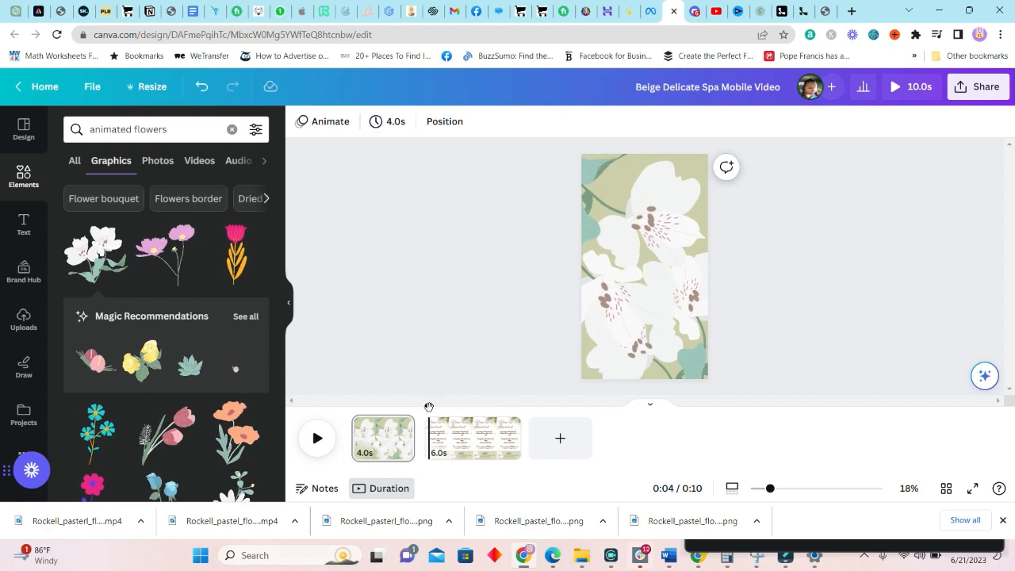
drag(428, 406, 323, 413)
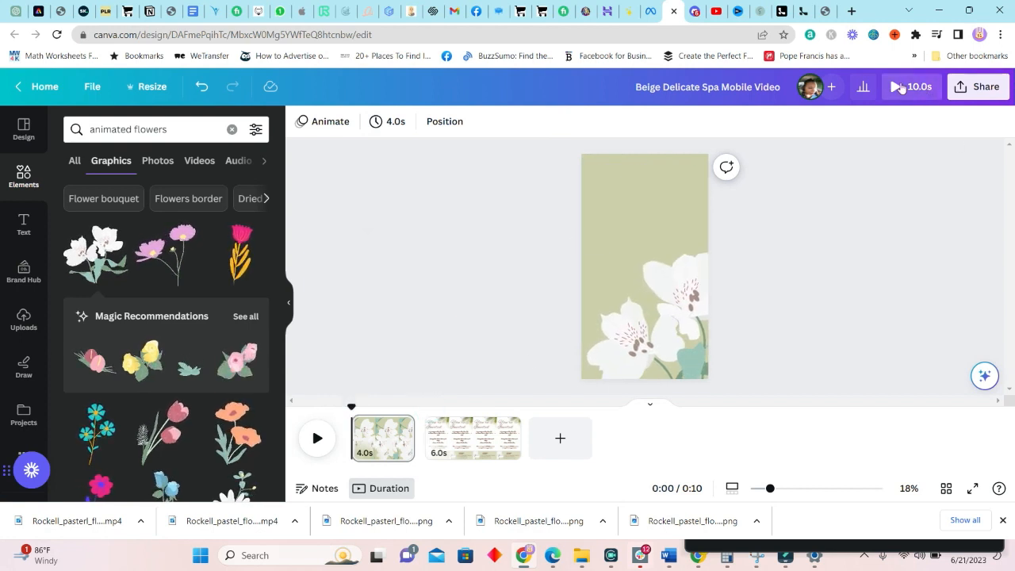
click(893, 90)
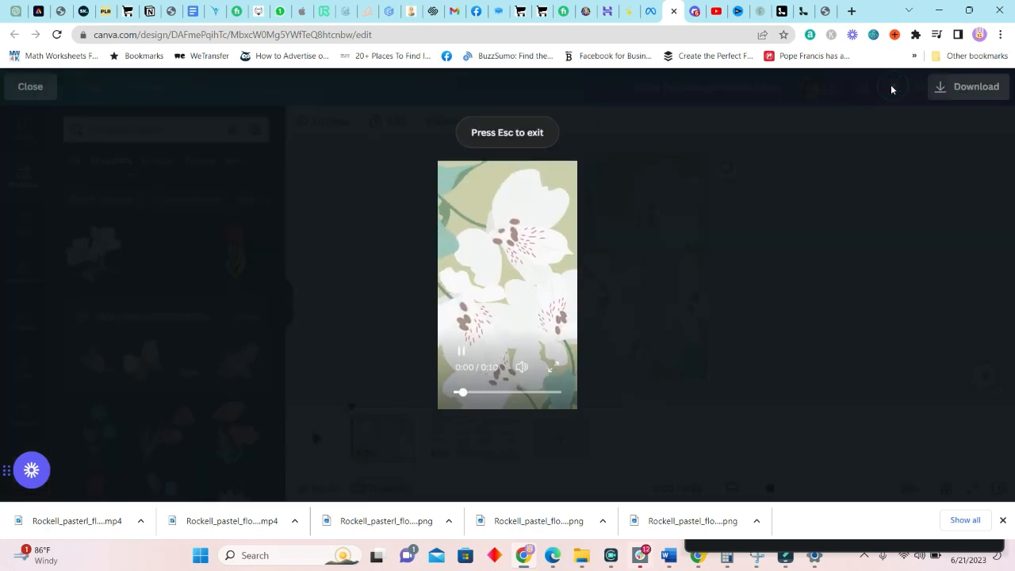
key(Escape)
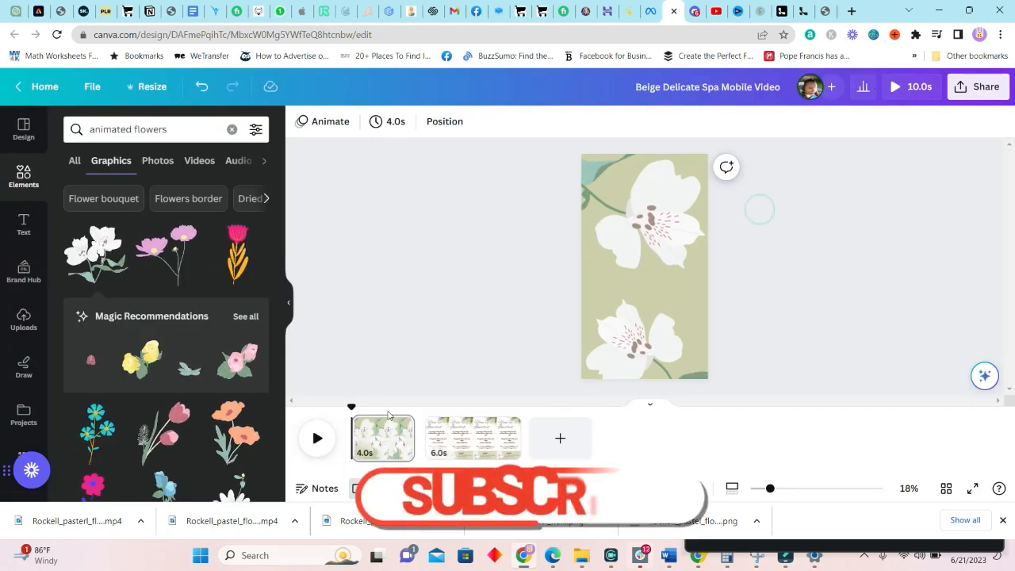
Re-check the page duration, preview again, then select the You're Invited title on the invitation page
click(391, 123)
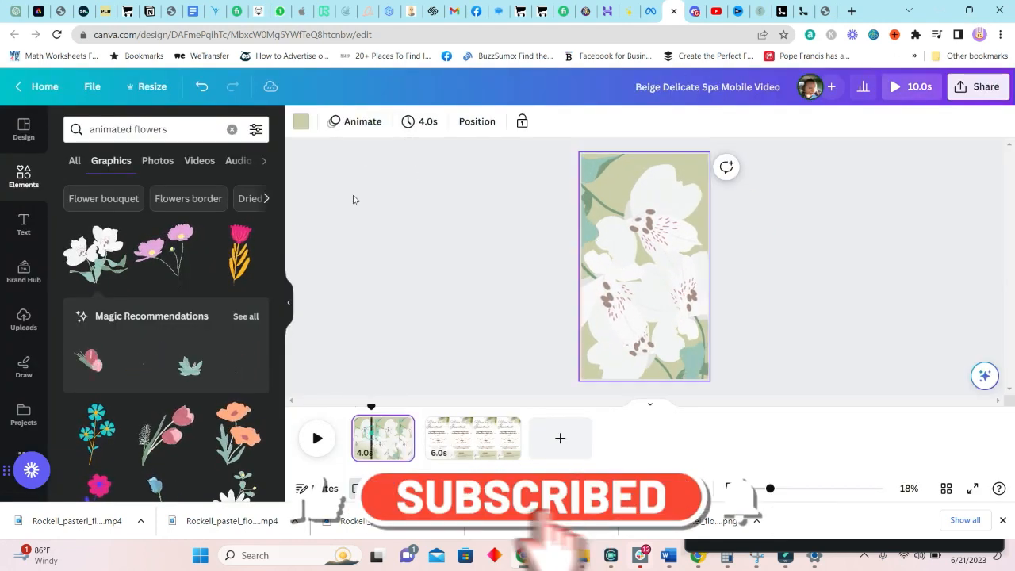
click(424, 121)
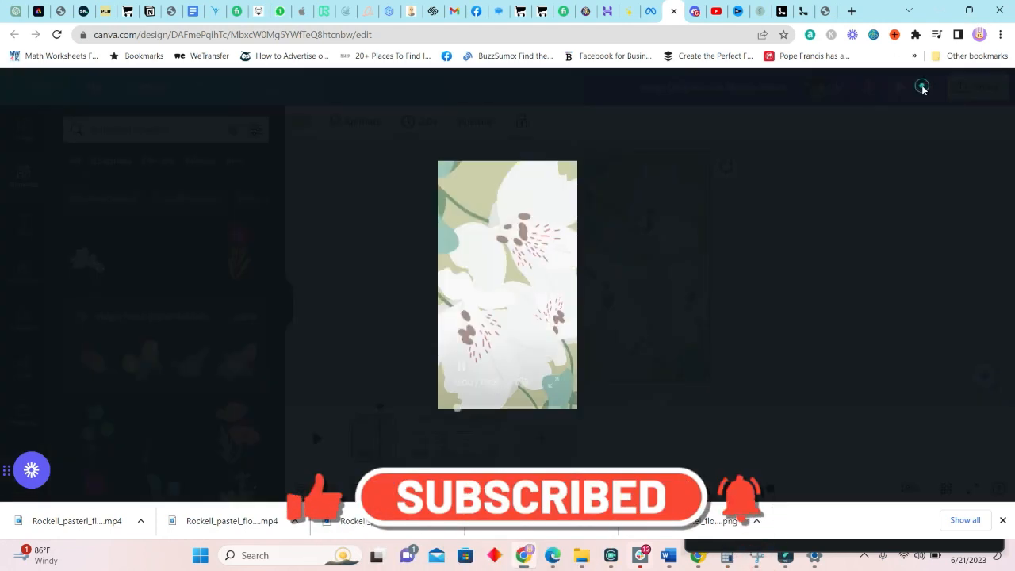
click(920, 87)
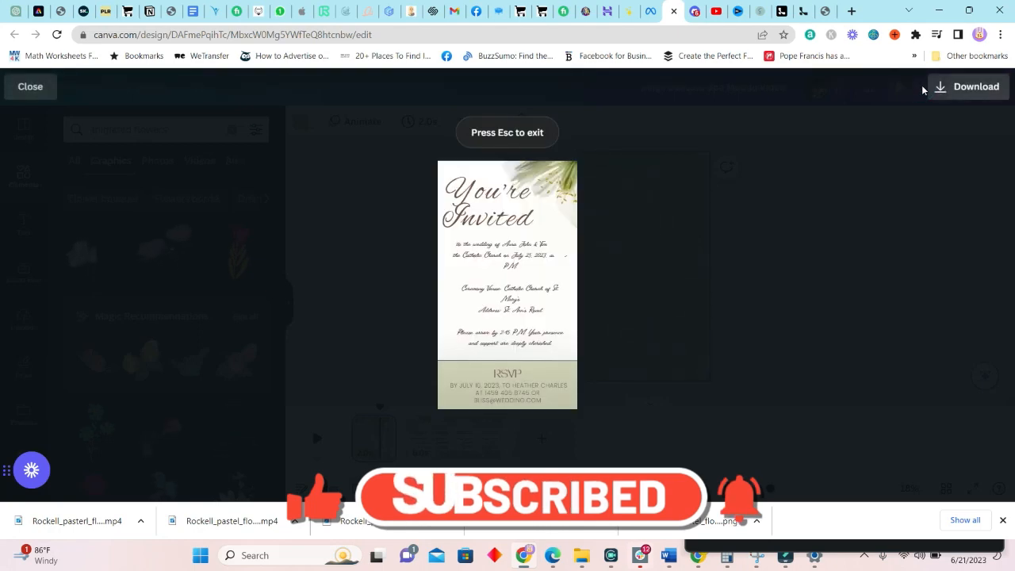
key(Escape)
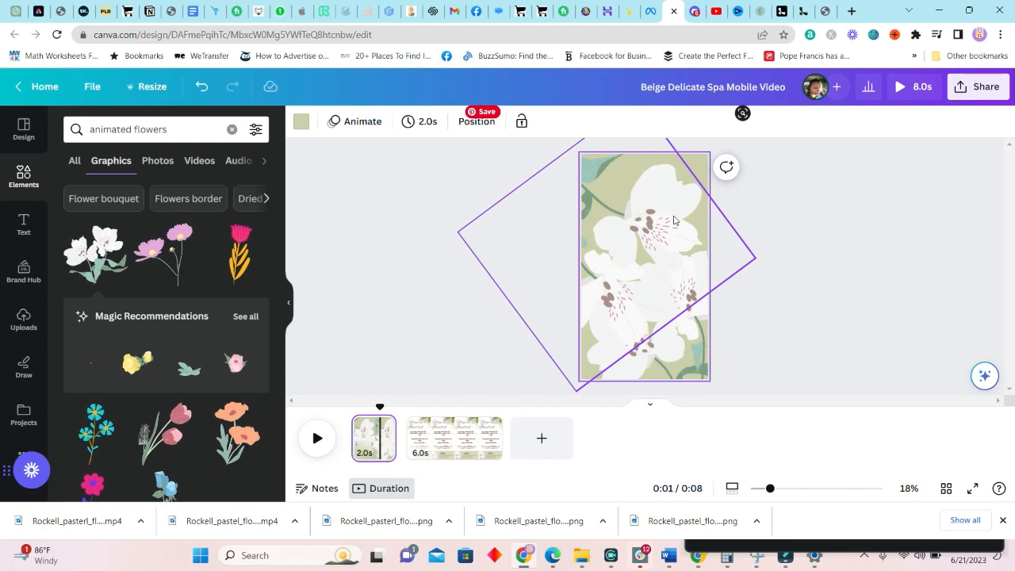
click(674, 220)
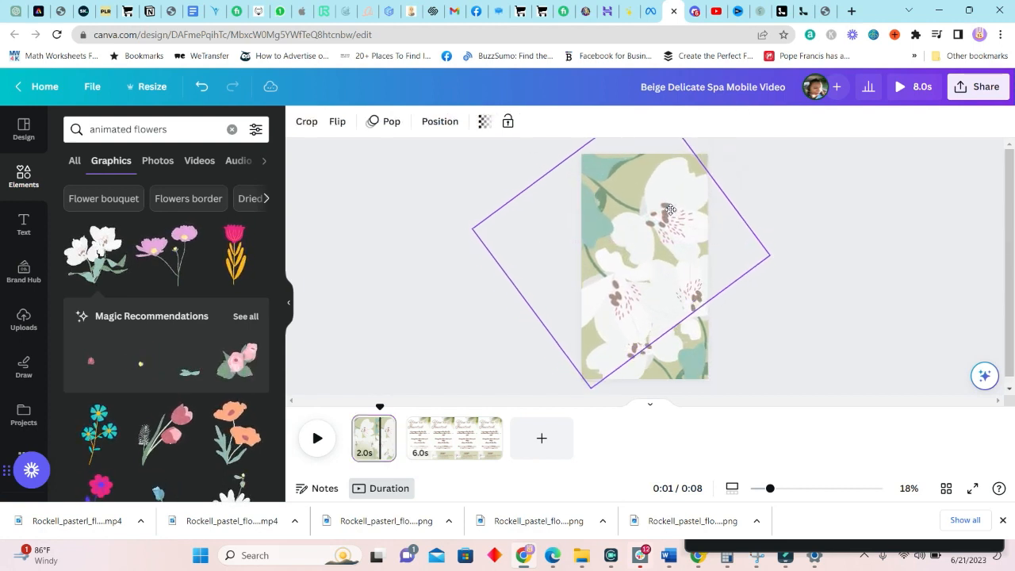
click(424, 430)
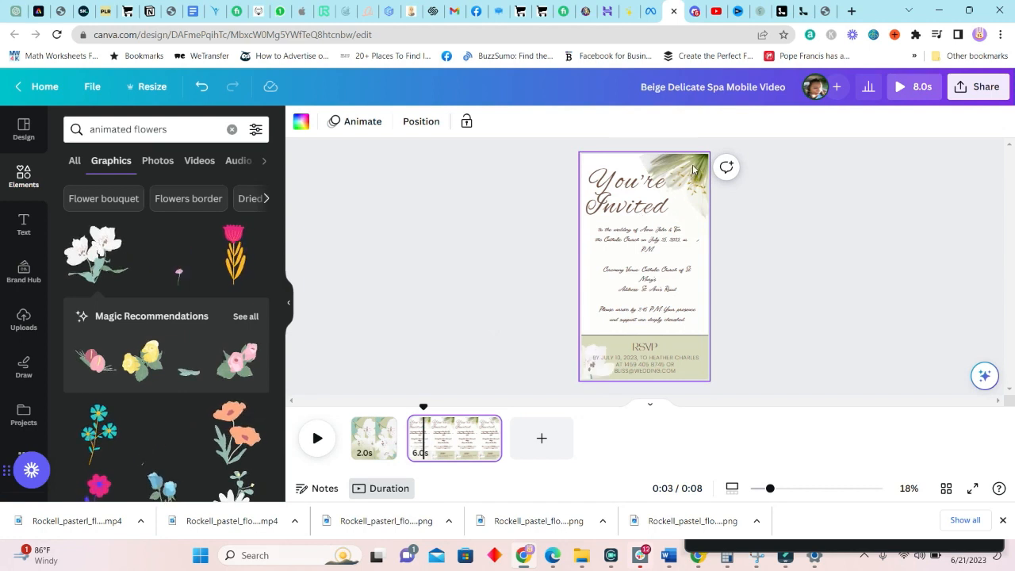
click(692, 188)
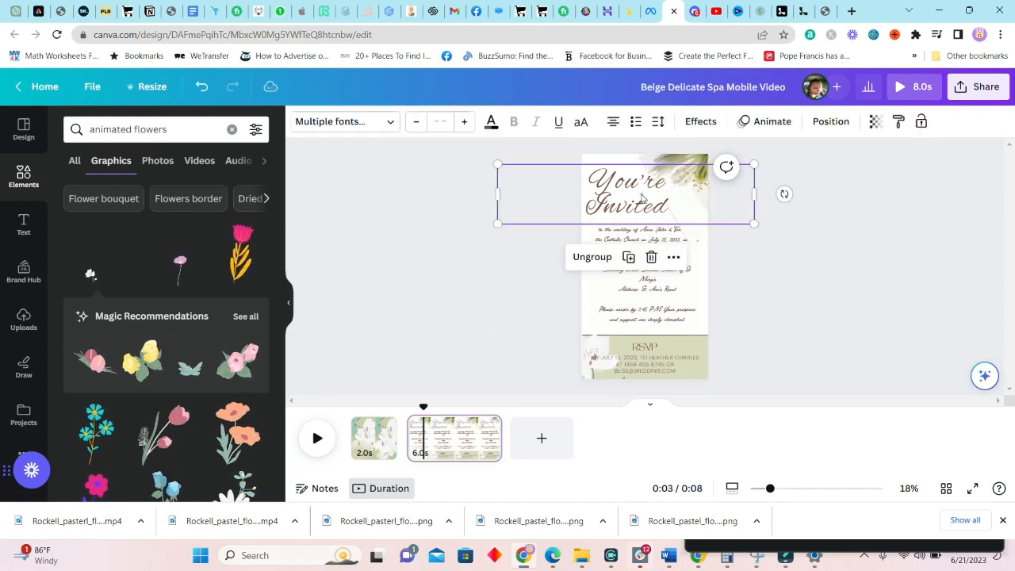
Give the You're Invited title a Breathe animation with increased scale
click(776, 123)
click(158, 351)
click(96, 319)
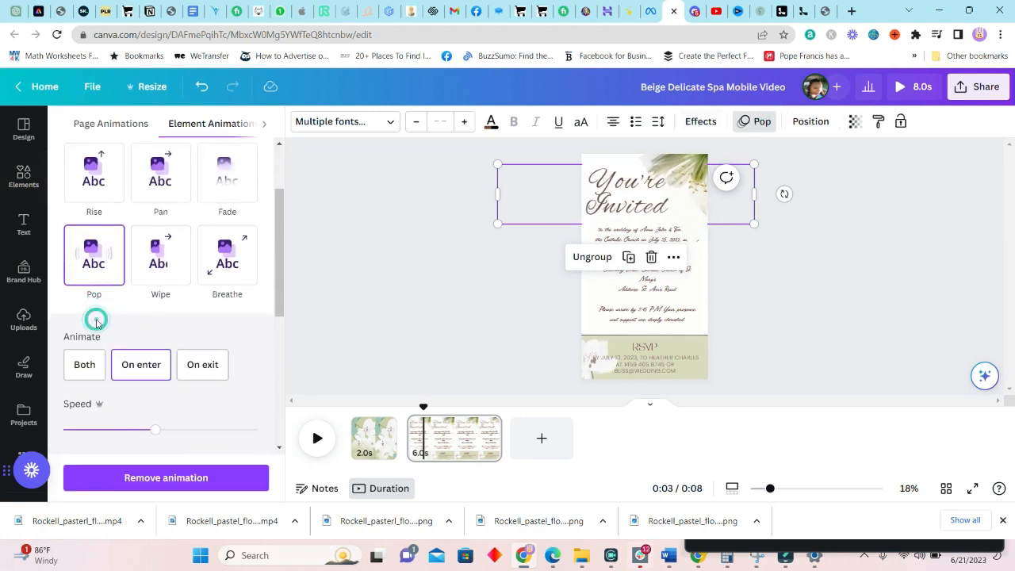
click(101, 173)
scroll(152, 286, up, 1)
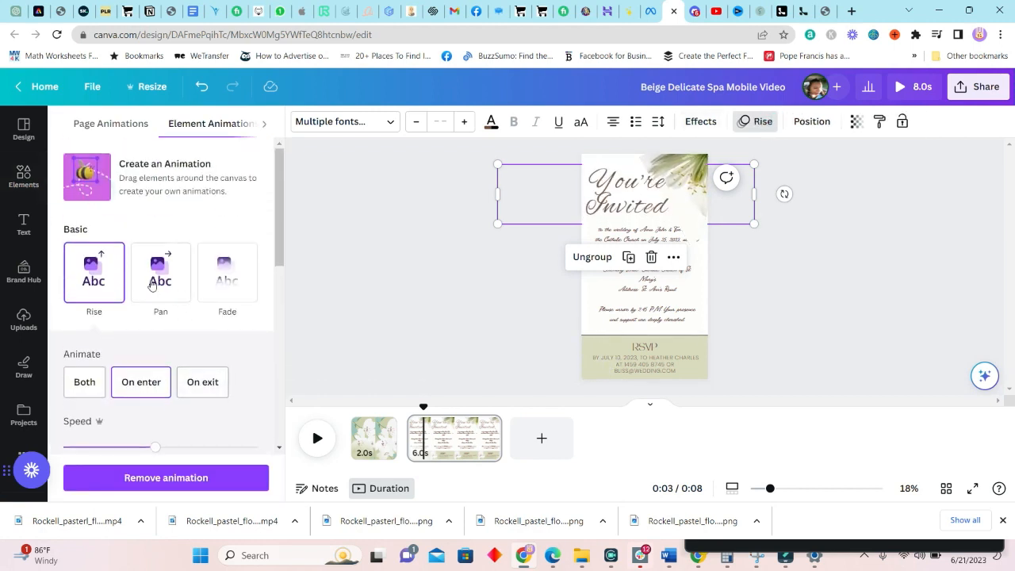
scroll(189, 287, down, 3)
click(230, 194)
drag(195, 294, 222, 294)
click(853, 302)
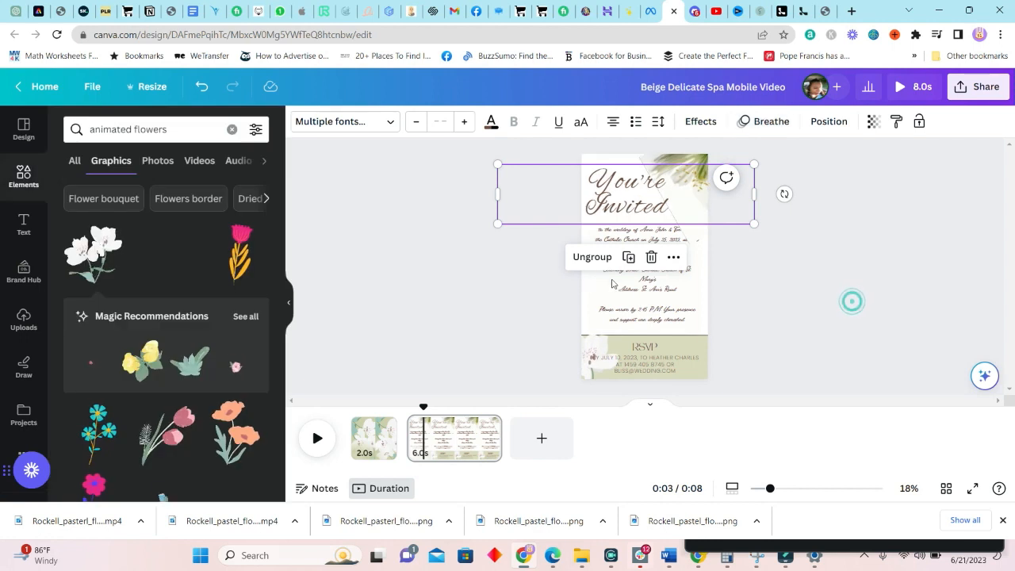
Apply the Drift animation to the invitation body text
click(625, 290)
click(747, 122)
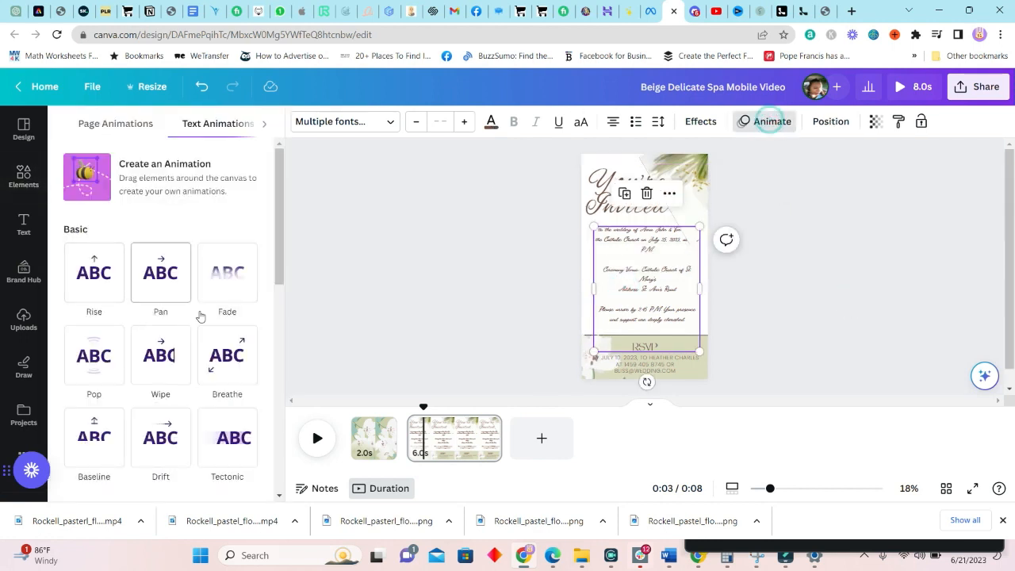
scroll(161, 358, down, 1)
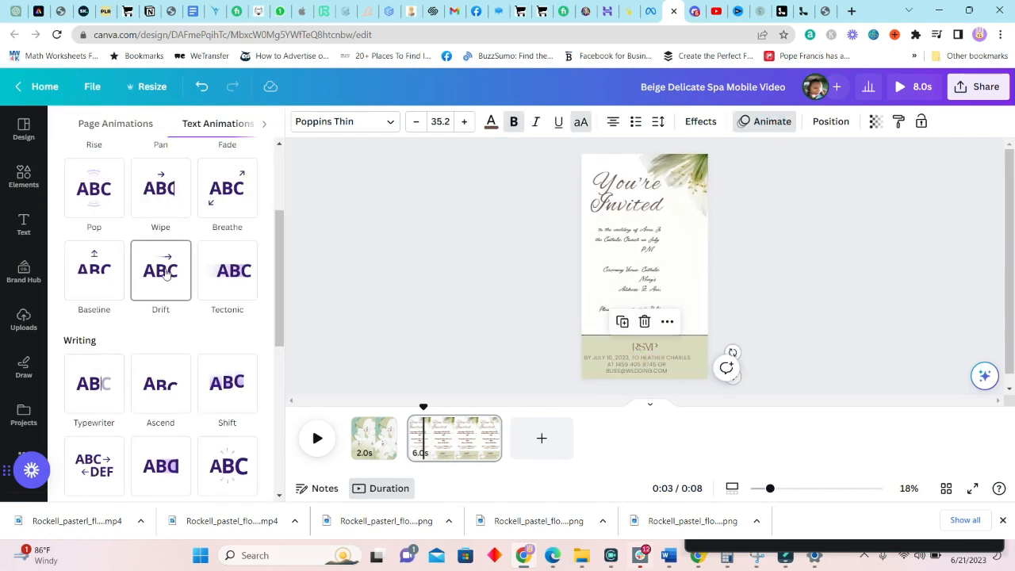
click(166, 274)
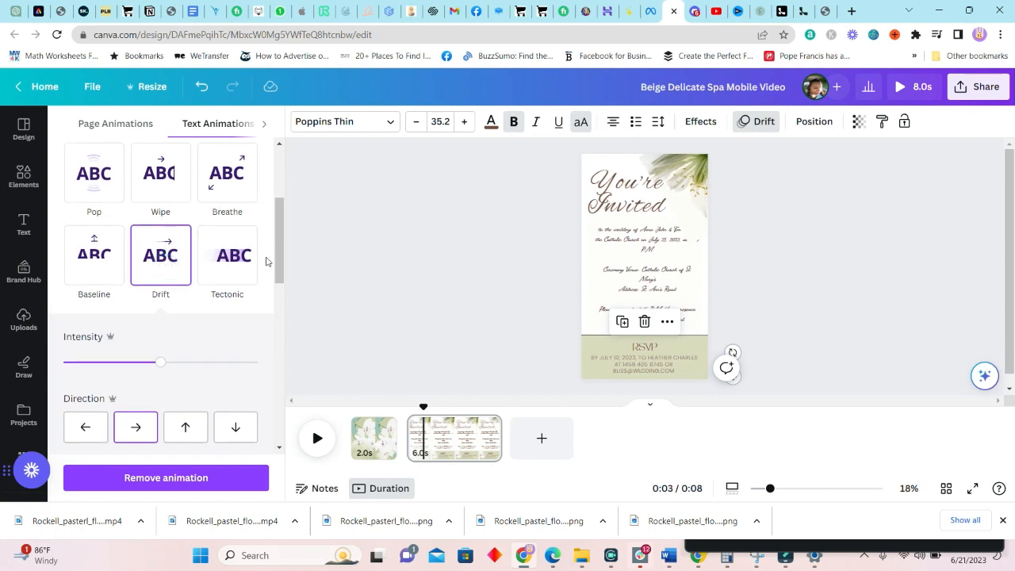
Switch the RSVP contact details text animation from Drift to Wipe
click(644, 347)
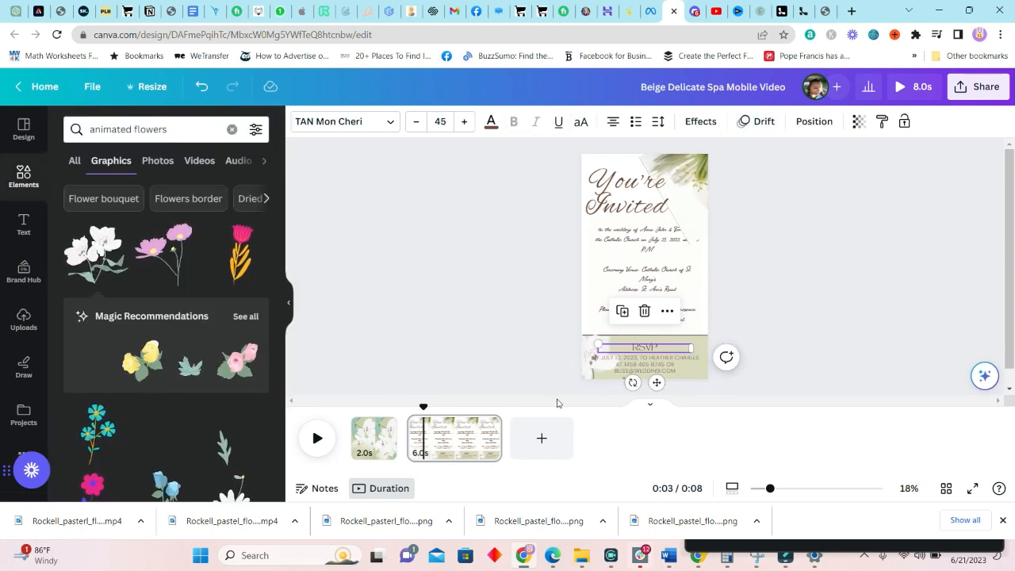
click(780, 264)
click(666, 371)
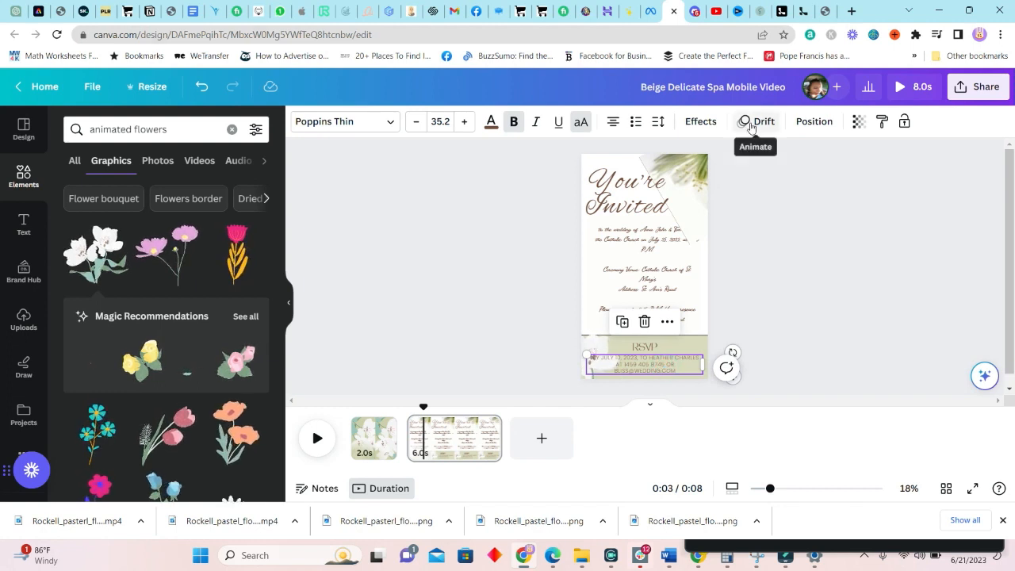
click(701, 122)
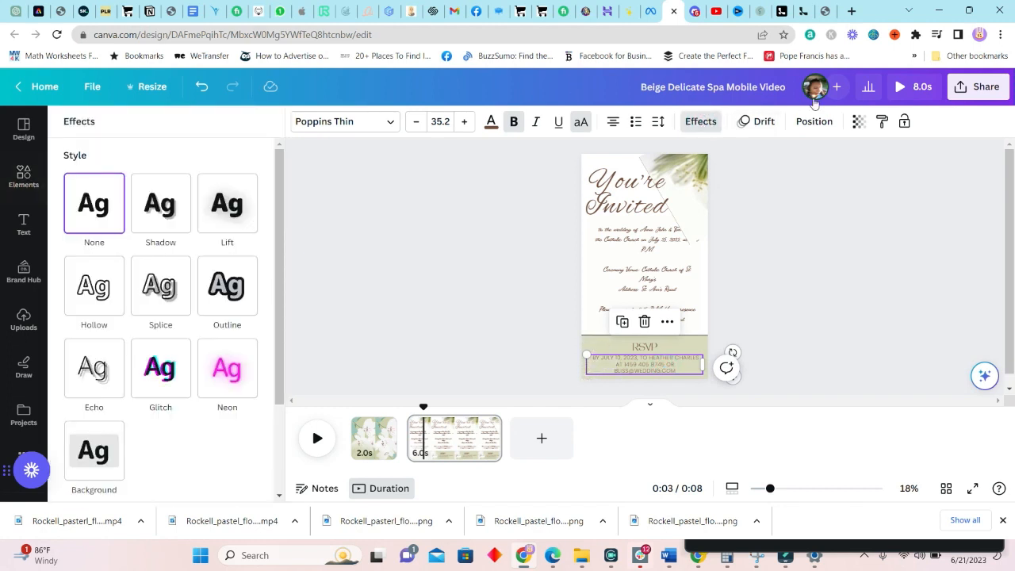
click(824, 125)
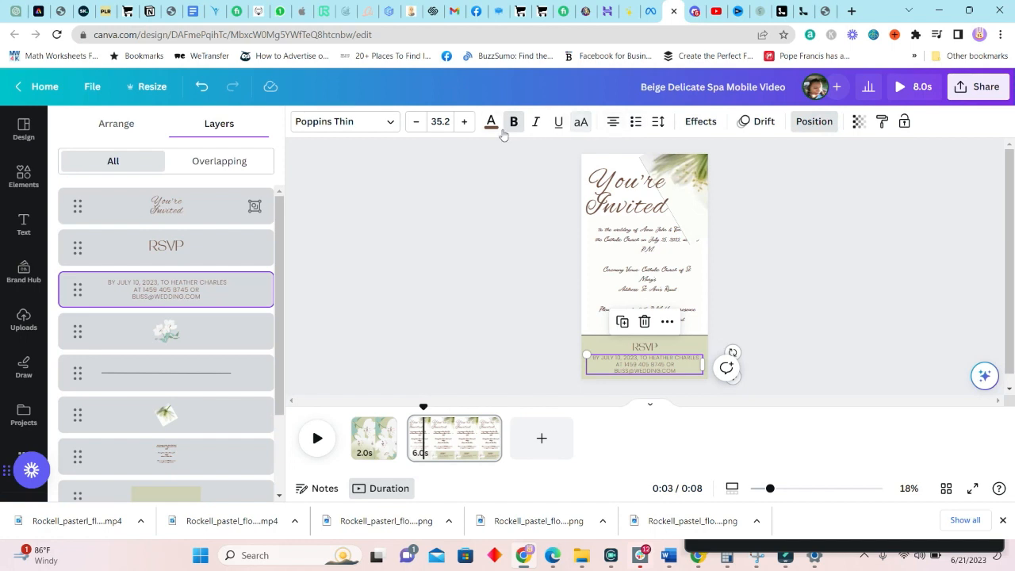
click(757, 121)
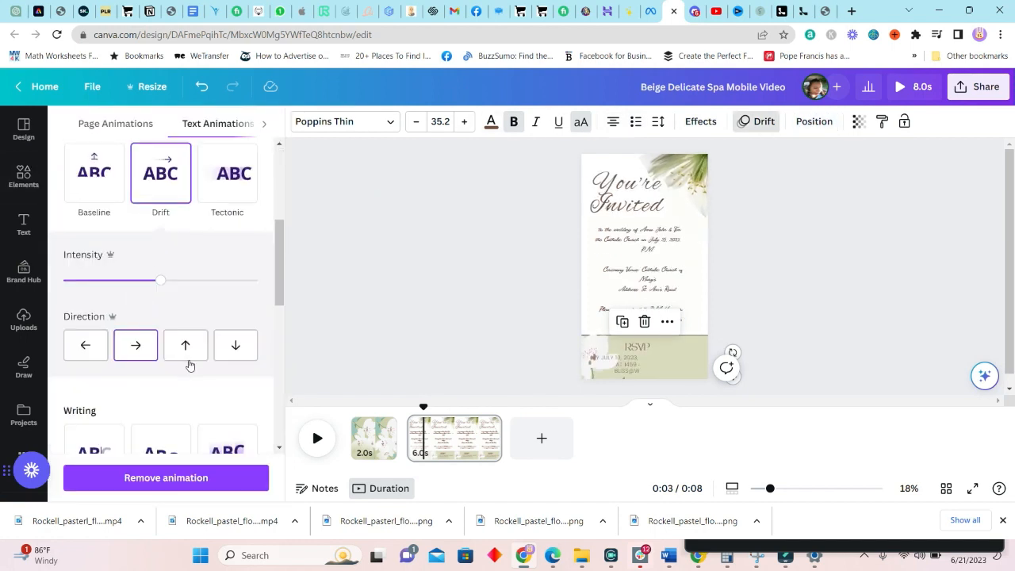
scroll(209, 370, up, 5)
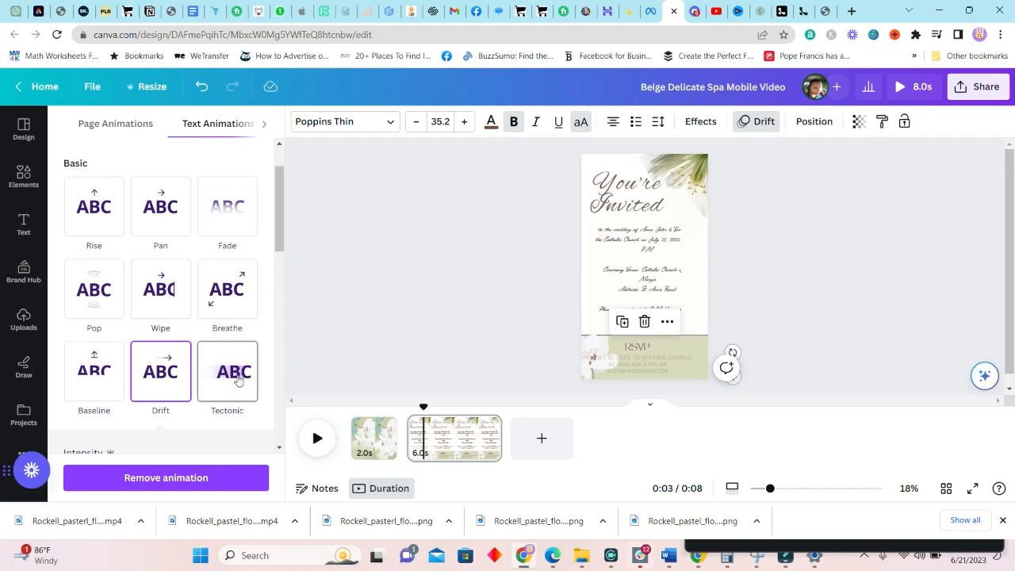
click(160, 288)
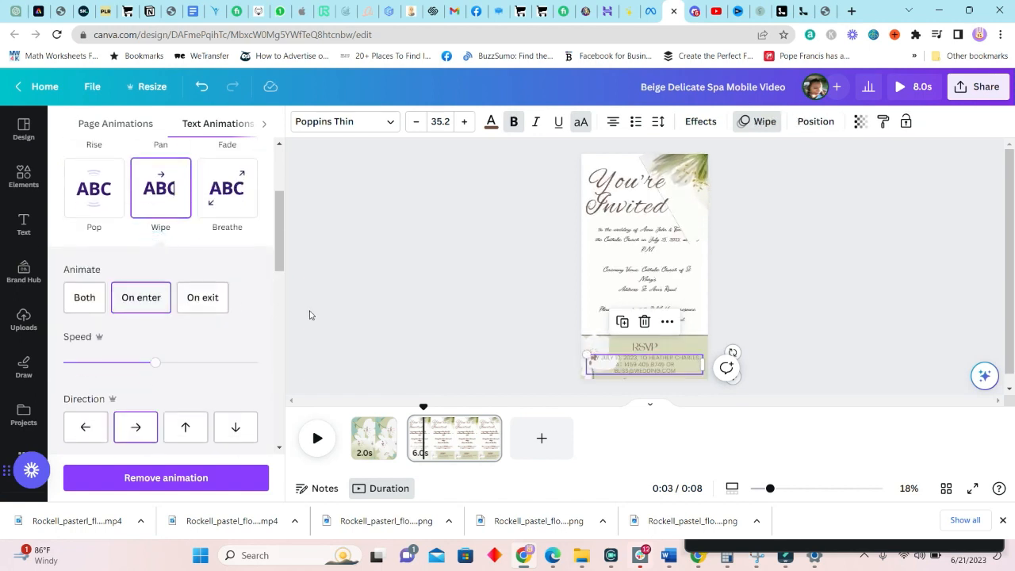
click(616, 309)
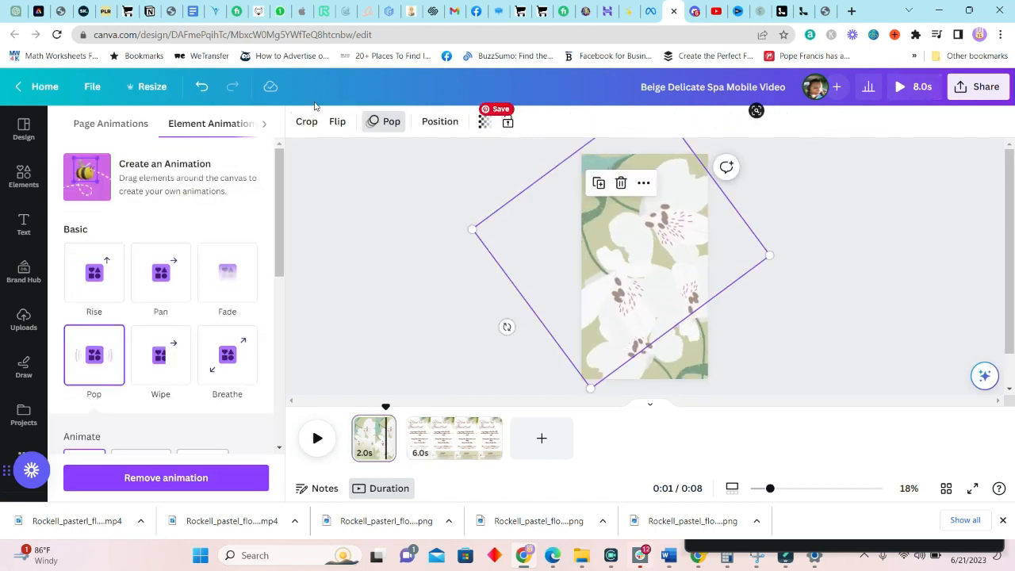
Move a flower element up and left on the intro page
click(674, 343)
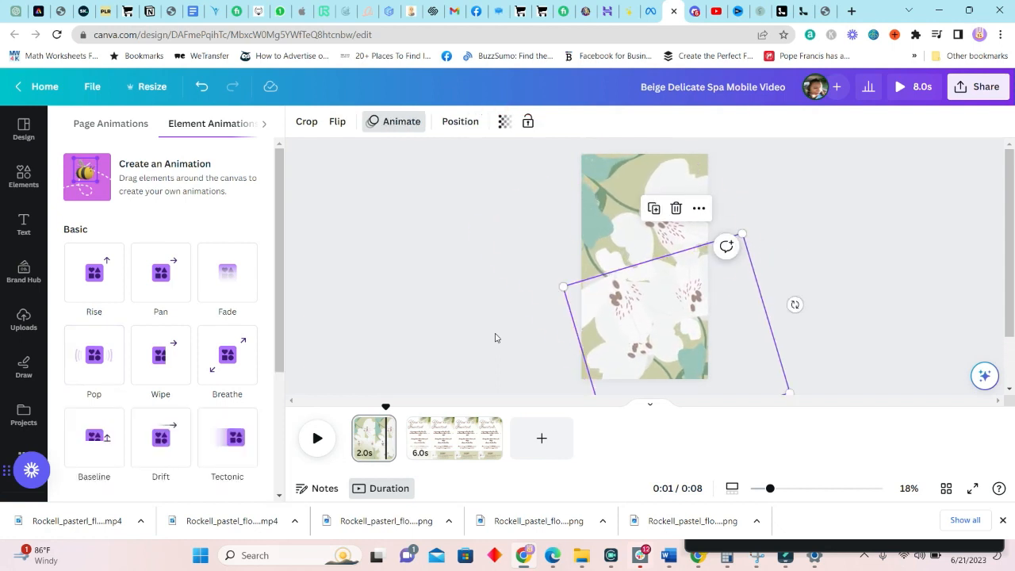
click(848, 301)
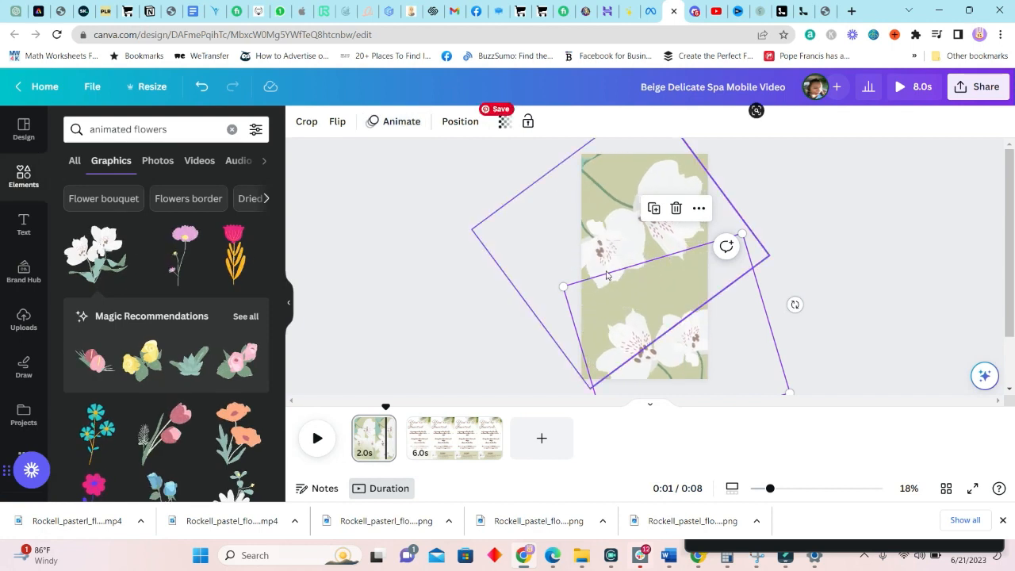
drag(655, 285, 686, 248)
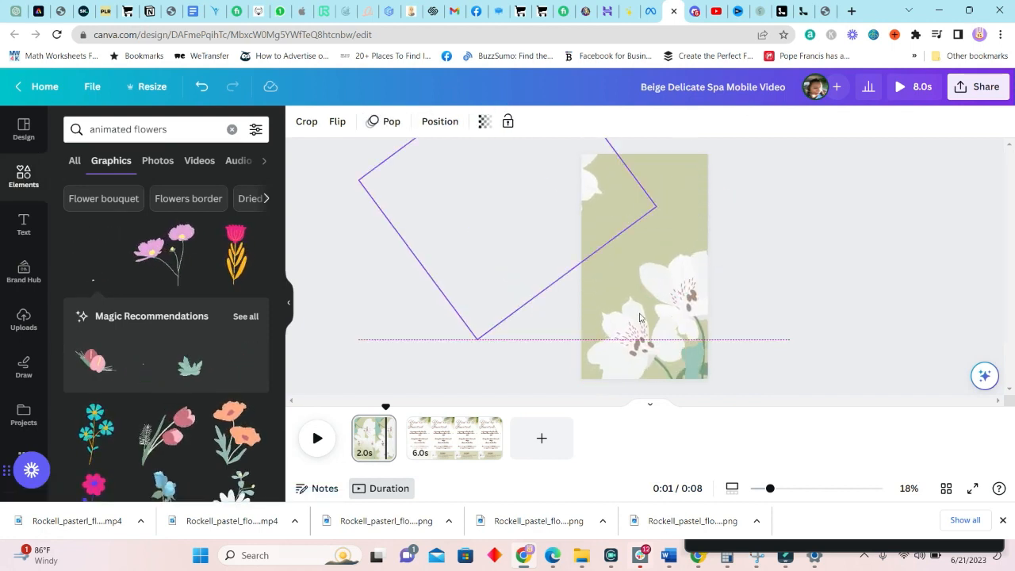
Give the intro page the Simple page animation and open the Share panel
click(676, 244)
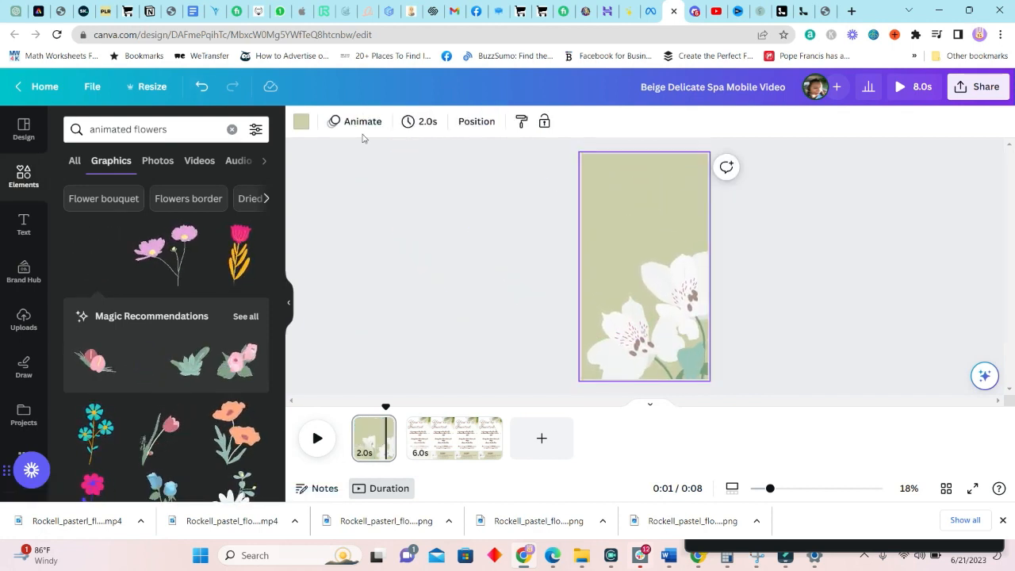
click(363, 121)
click(227, 286)
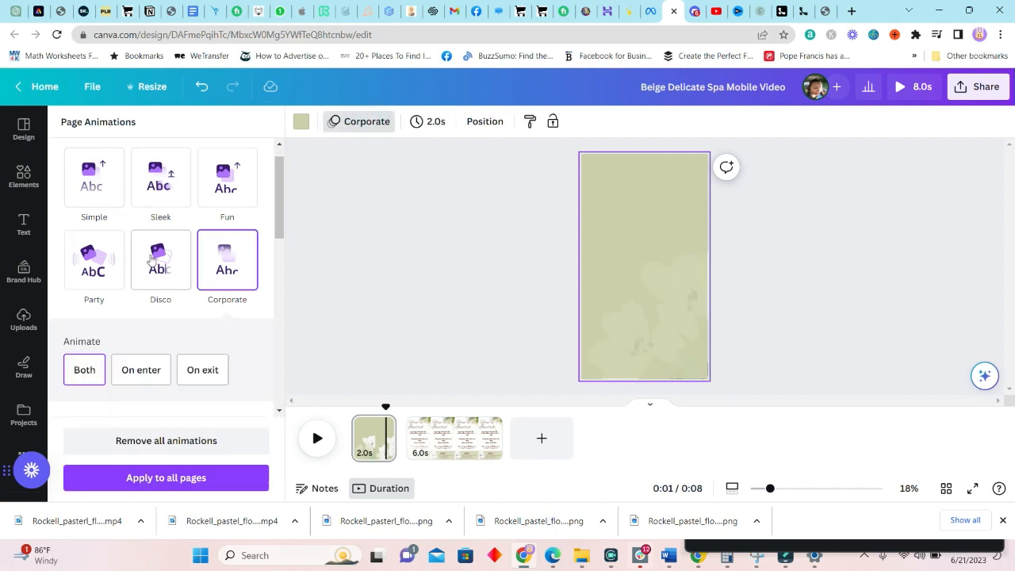
scroll(157, 308, up, 1)
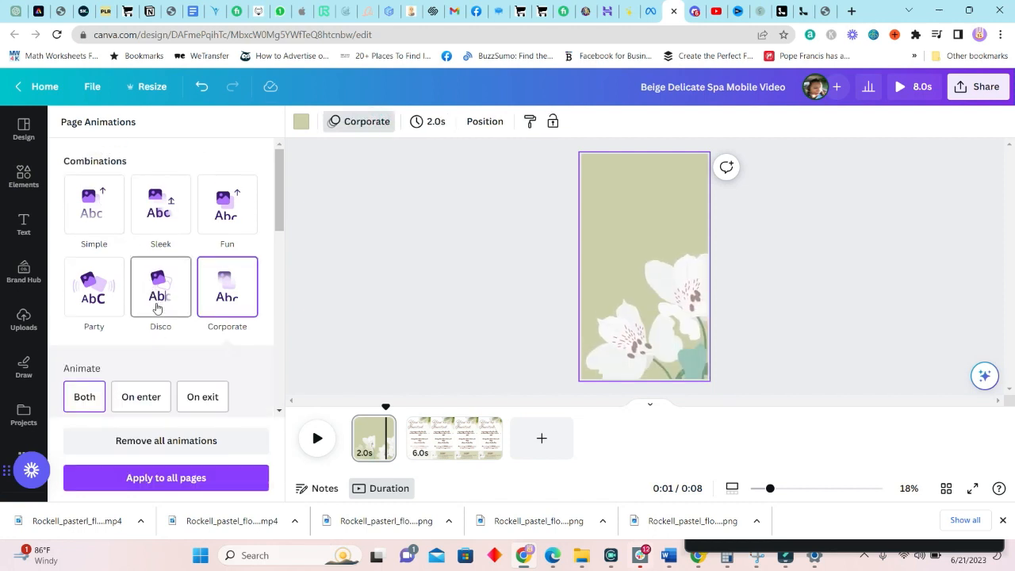
click(161, 203)
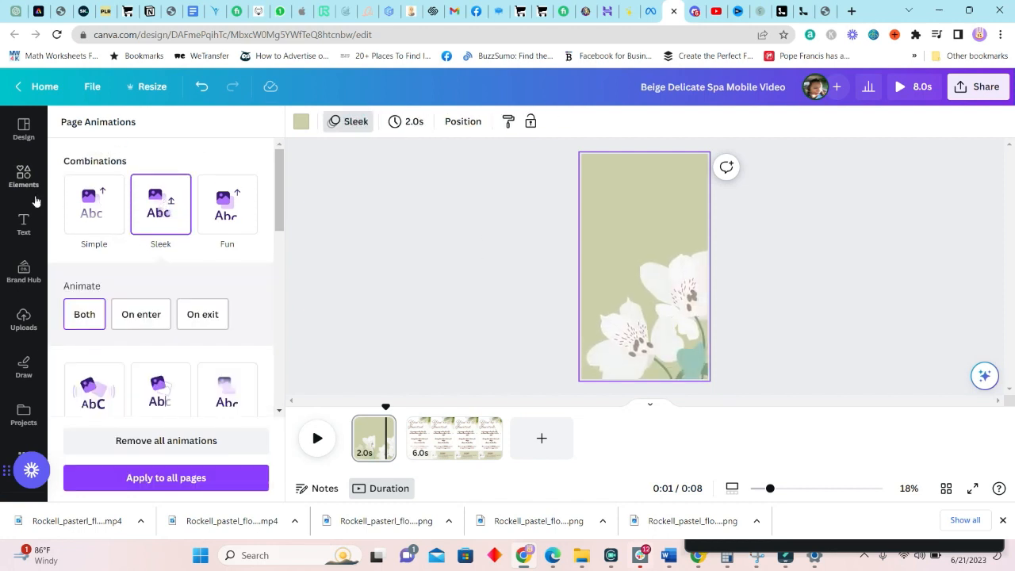
click(85, 207)
click(714, 327)
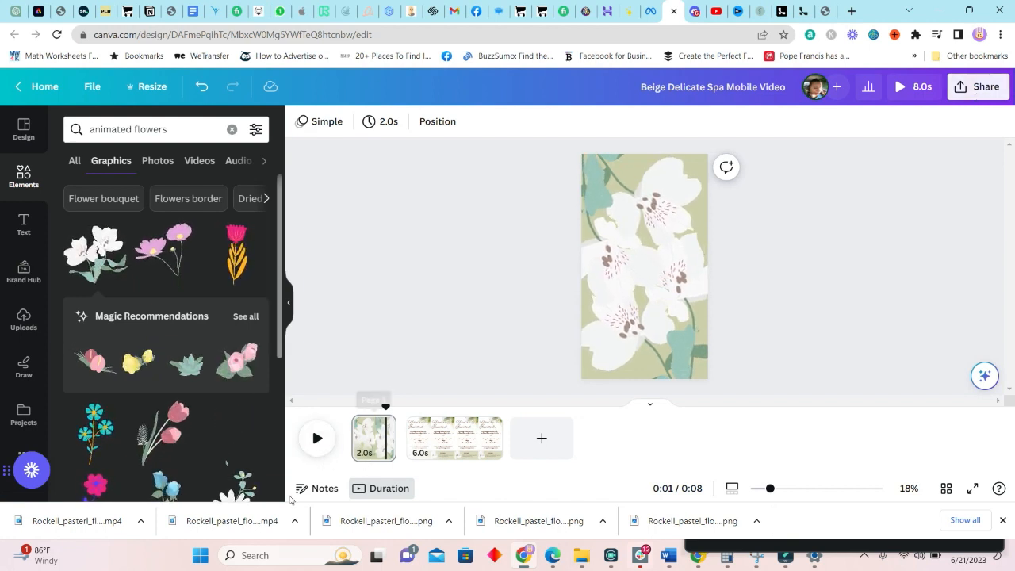
click(987, 89)
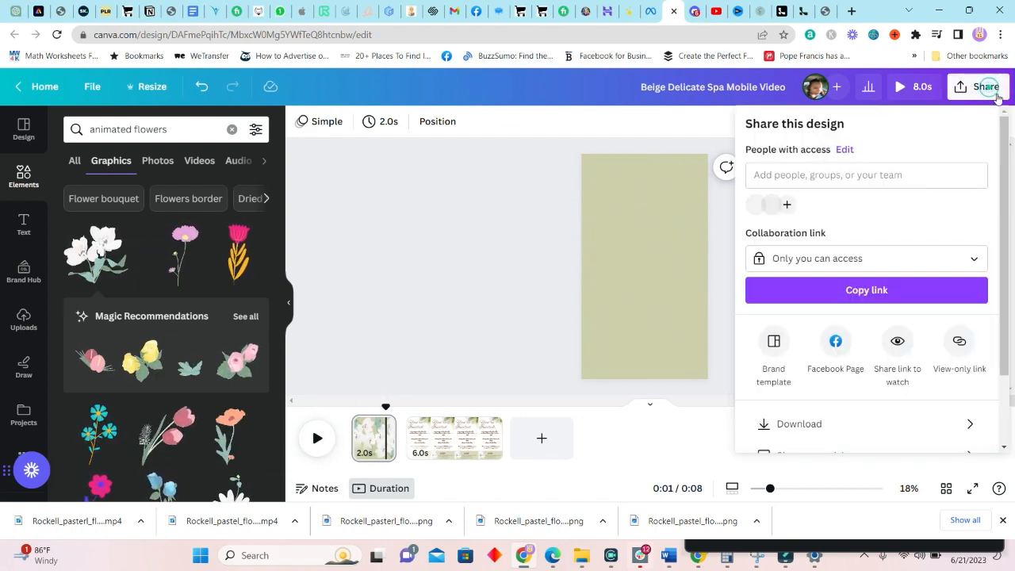
Download both pages as an MP4 video, 'Beige Delicate Spa Mobile Video'
click(838, 422)
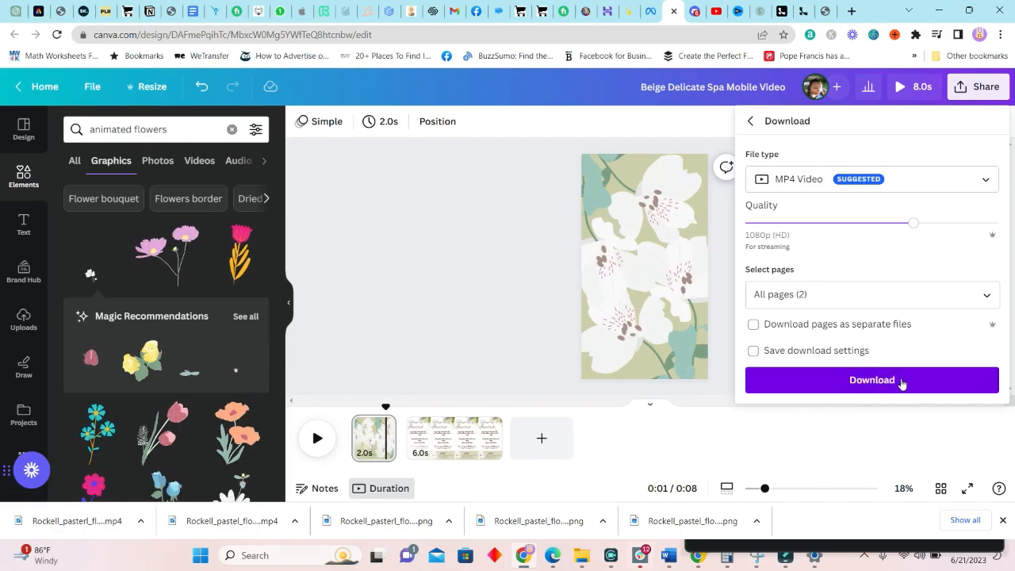
click(899, 385)
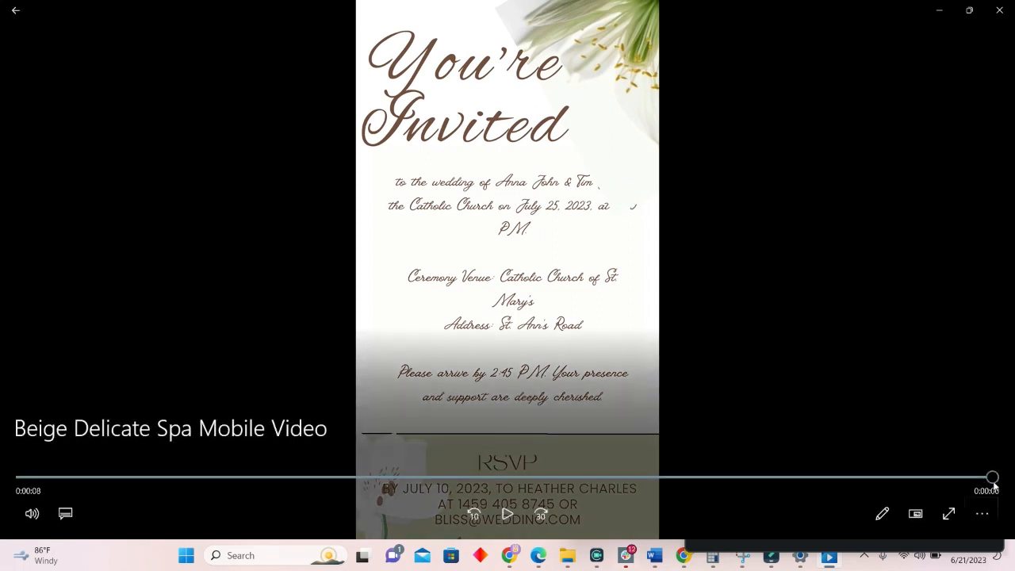
Close Windows Media Player once the 8-second invitation video finishes
click(999, 12)
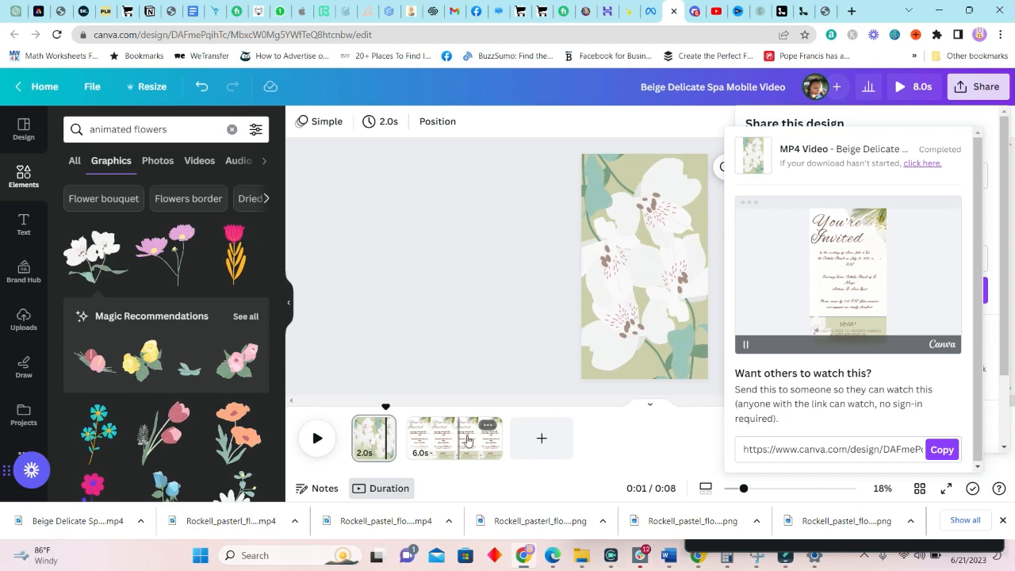
Review page 2's layers, including the rotated flower video, then start the full-screen preview
click(468, 441)
click(693, 198)
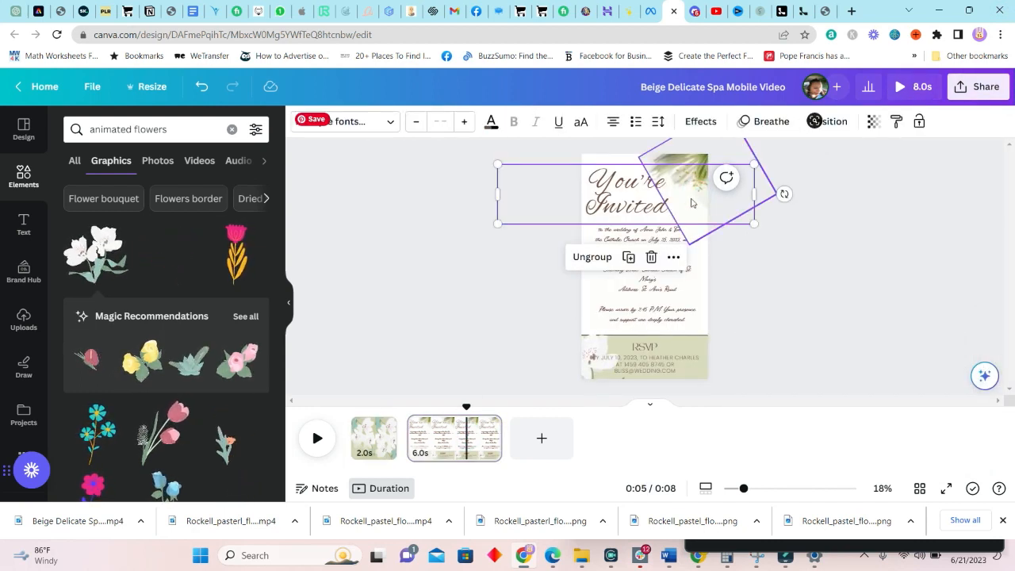
click(830, 123)
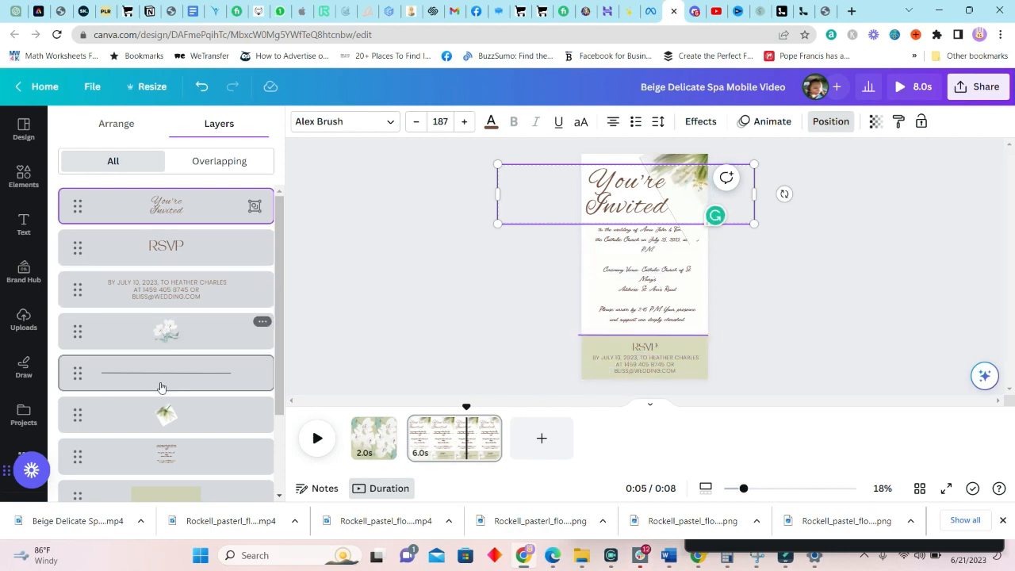
click(168, 424)
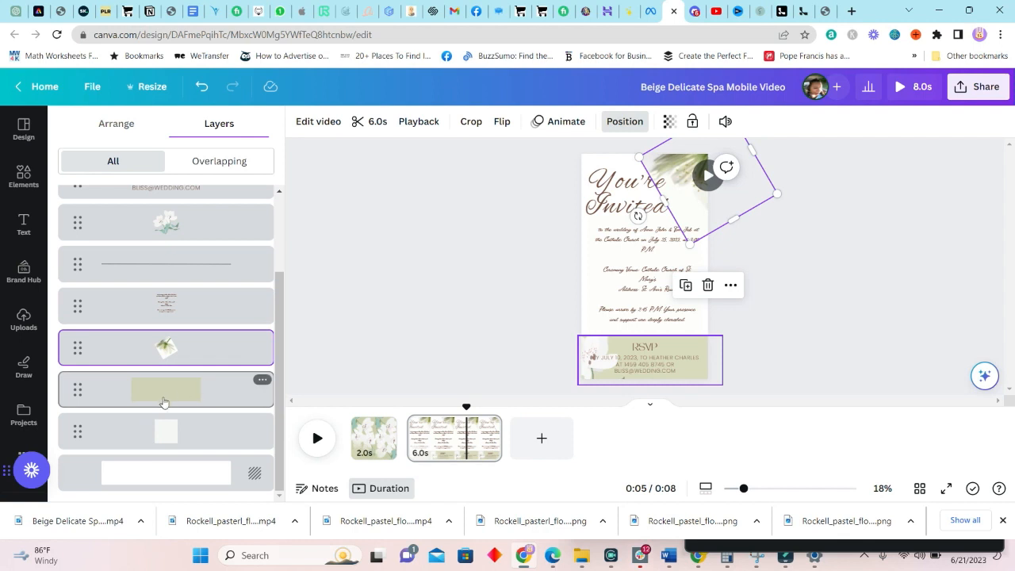
click(843, 276)
click(839, 274)
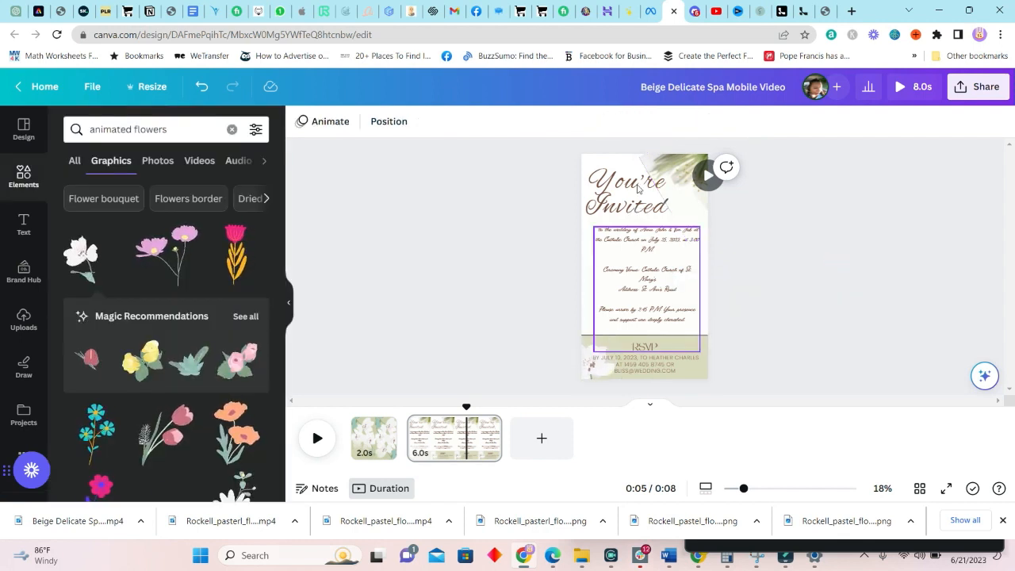
click(899, 86)
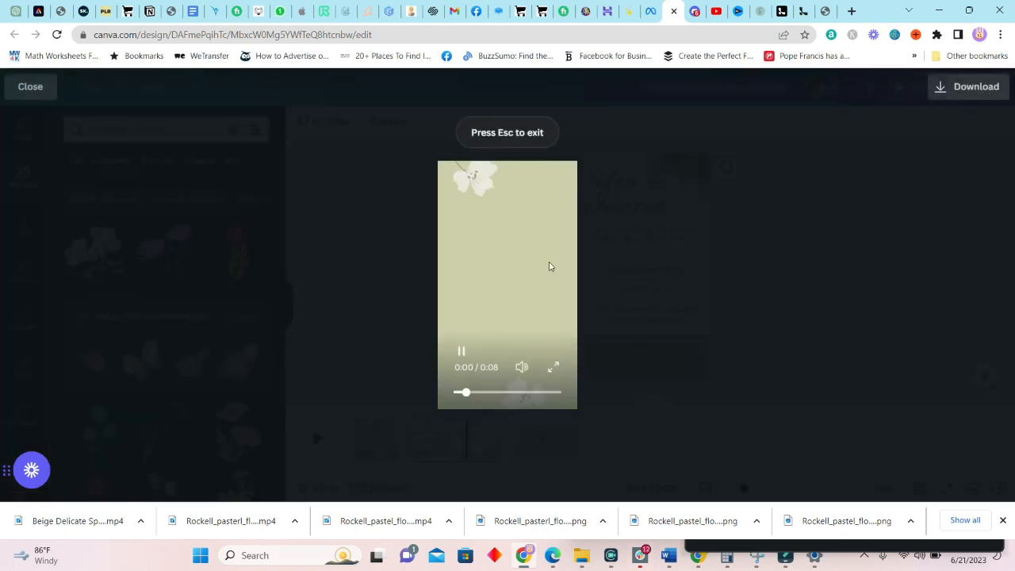